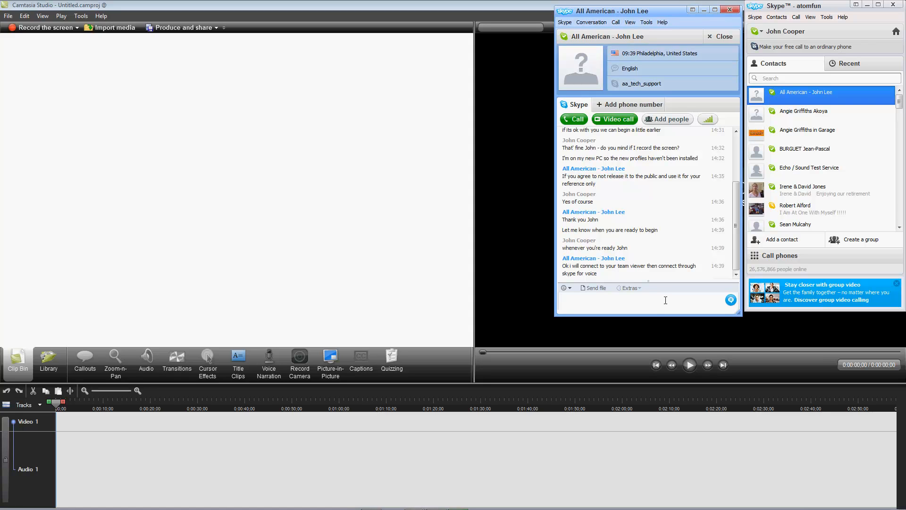
# Step: Reply 'okay' to the support contact in Skype, then minimize Camtasia to reveal the desktop
pyautogui.write('okay')
pyautogui.press('Return')
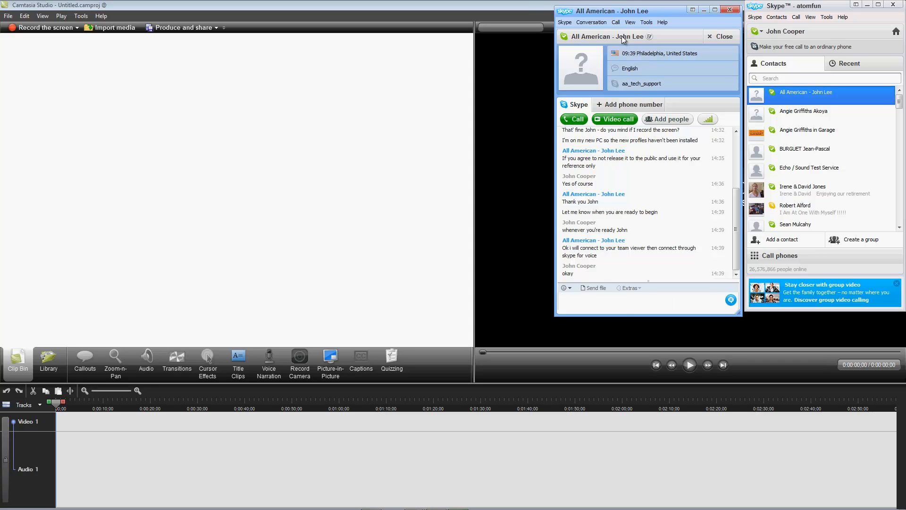
pyautogui.click(528, 4)
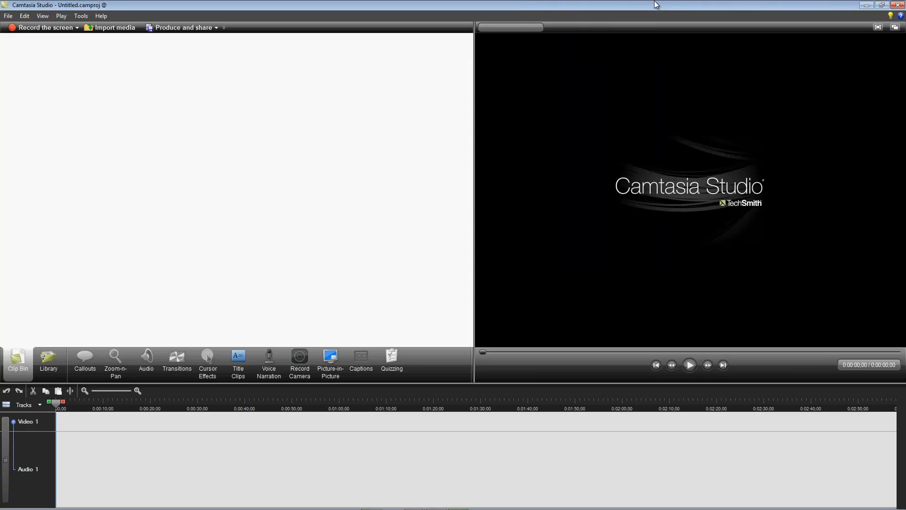
pyautogui.click(870, 6)
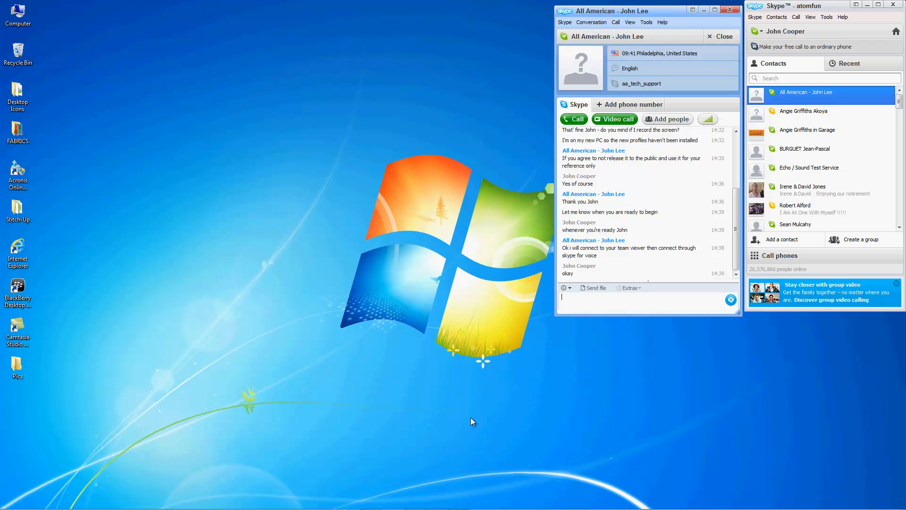
pyautogui.moveTo(624, 509)
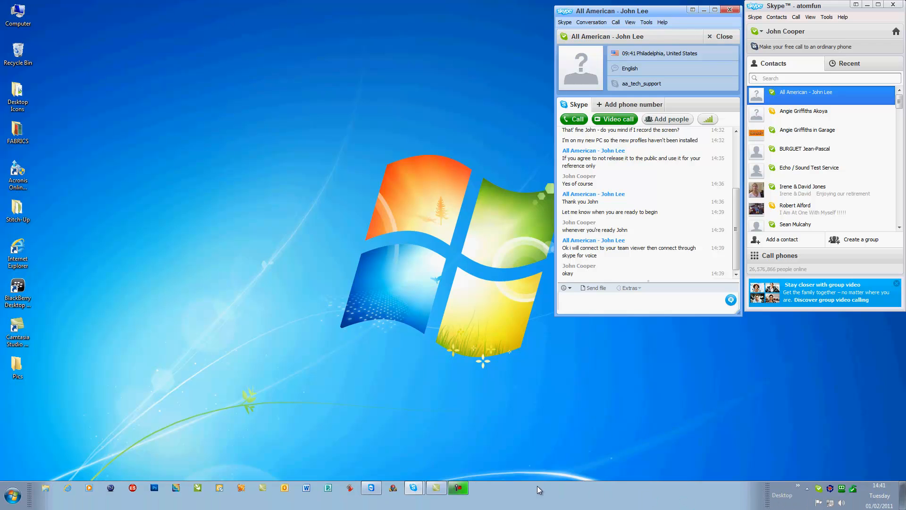
pyautogui.moveTo(460, 496)
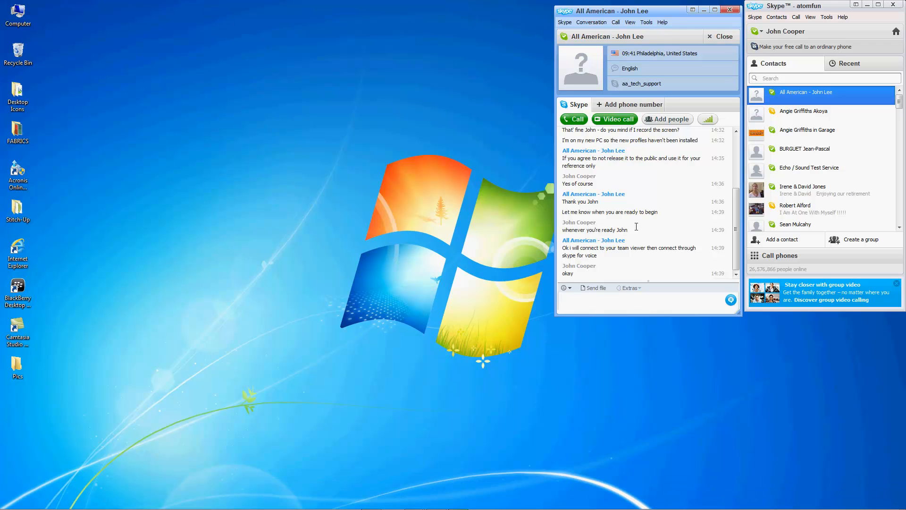
# Step: Scroll back in the Skype chat and copy the earlier TeamViewer ID and password lines
pyautogui.click(736, 132)
pyautogui.click(736, 132)
pyautogui.click(736, 132)
pyautogui.click(736, 131)
pyautogui.click(736, 131)
pyautogui.click(736, 132)
pyautogui.click(736, 131)
pyautogui.click(735, 132)
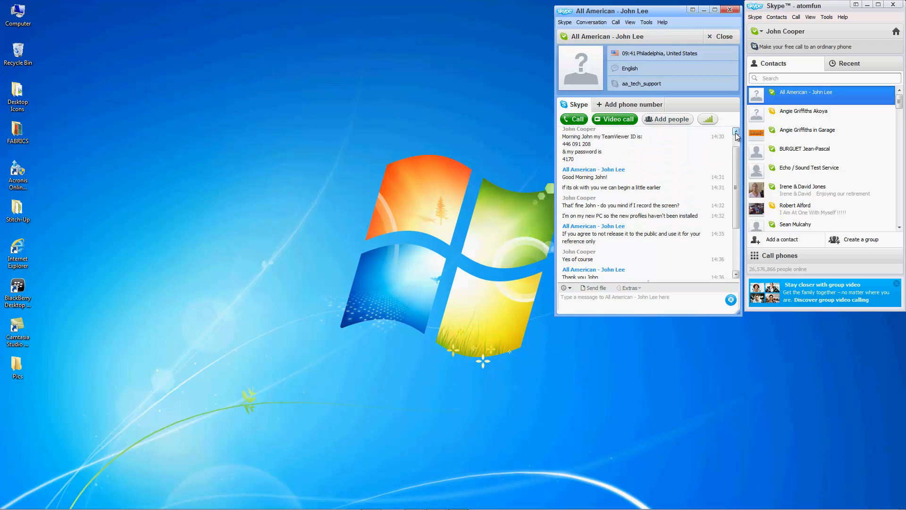
pyautogui.click(736, 132)
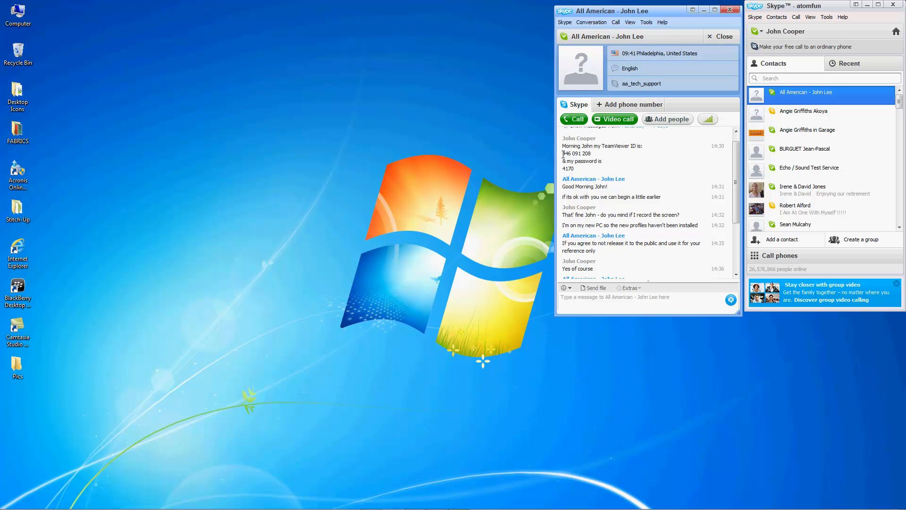
pyautogui.moveTo(563, 154); pyautogui.dragTo(599, 169)
pyautogui.rightClick(584, 162)
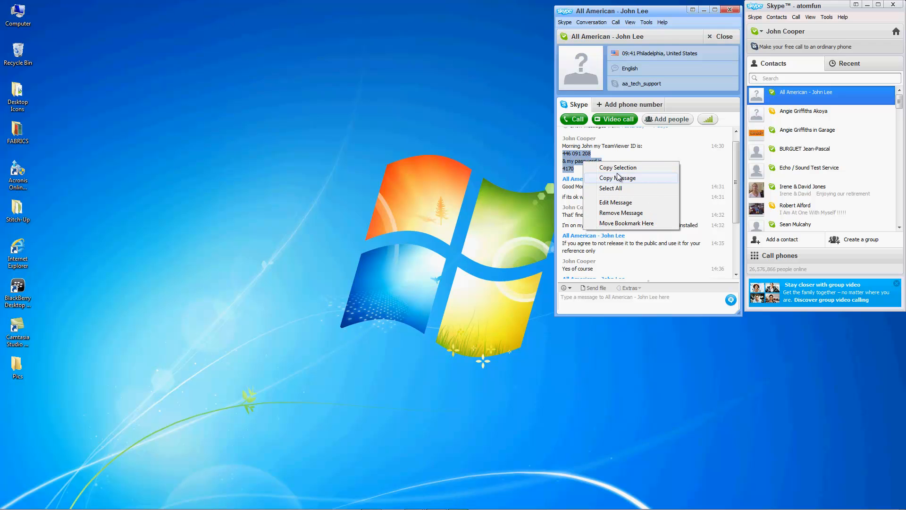
pyautogui.click(620, 169)
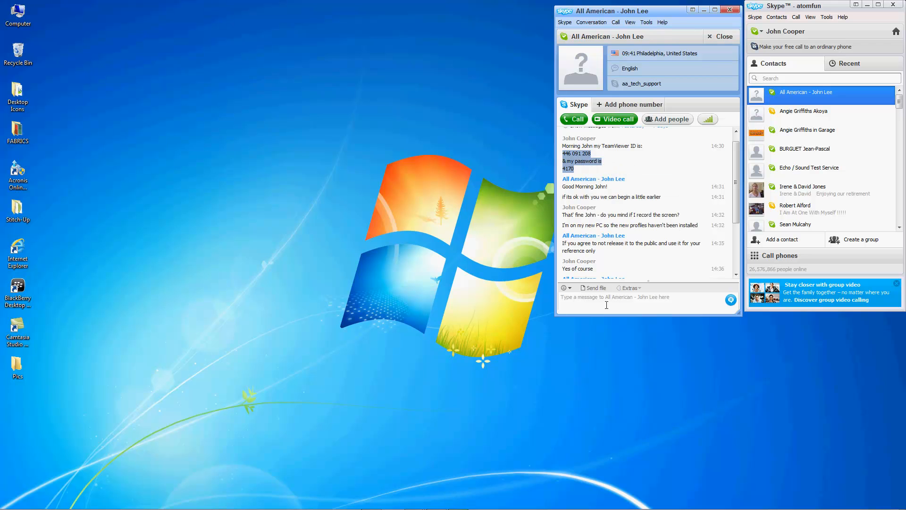
# Step: Paste the copied ID and password lines into the message box as plain text
pyautogui.scroll(-3, 739, 267)
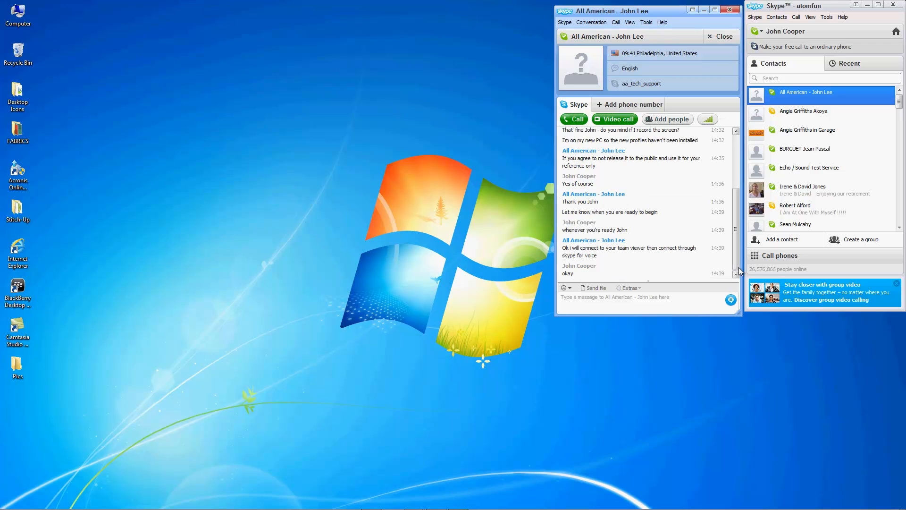
pyautogui.click(638, 299)
pyautogui.rightClick(638, 299)
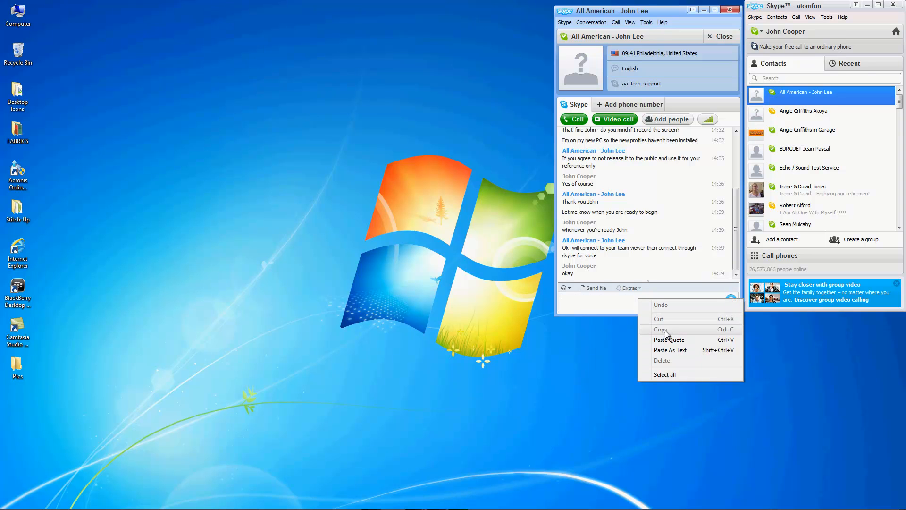
pyautogui.click(684, 351)
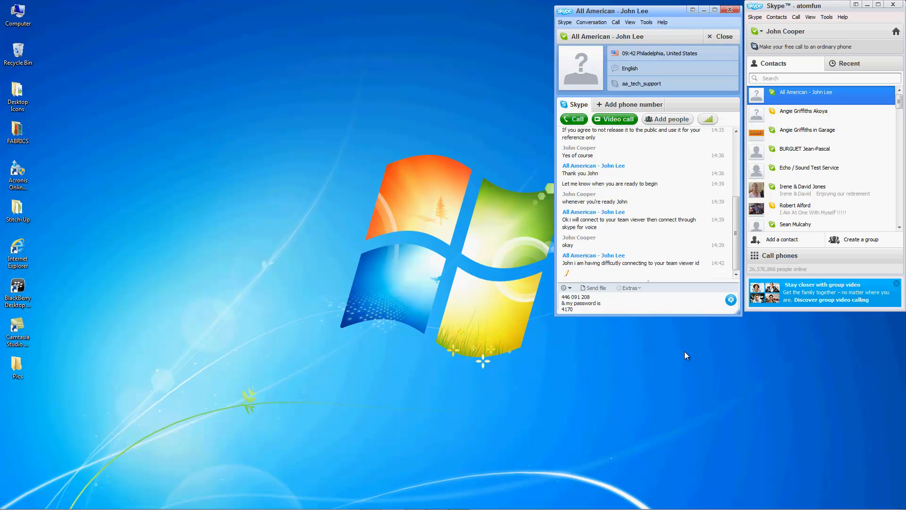
# Step: Send the pasted TeamViewer details, reply 'okay', and draft 'I'll check now'
pyautogui.press('Return')
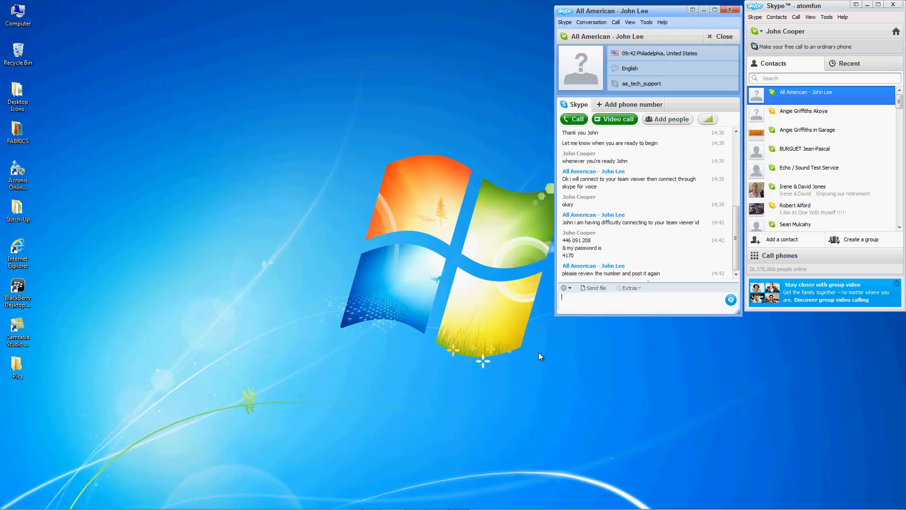
pyautogui.write('okay')
pyautogui.press('Return')
pyautogui.write('I')
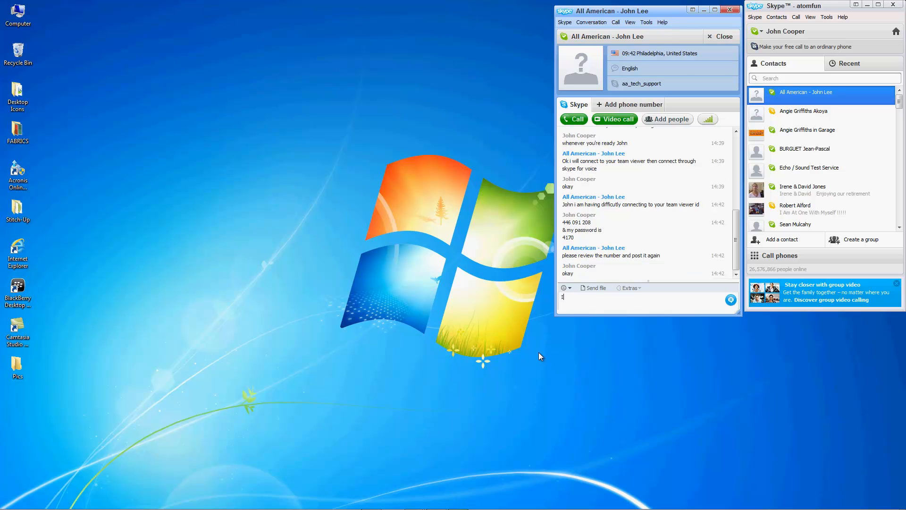
pyautogui.write("'ll check now")
pyautogui.hotkey('alt', 'Tab')
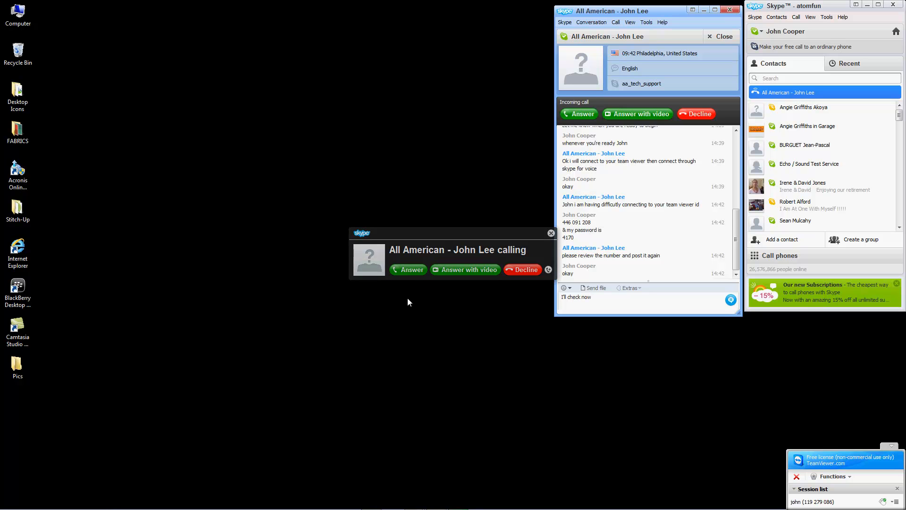
# Step: Answer the support contact's incoming Skype voice call
pyautogui.click(413, 272)
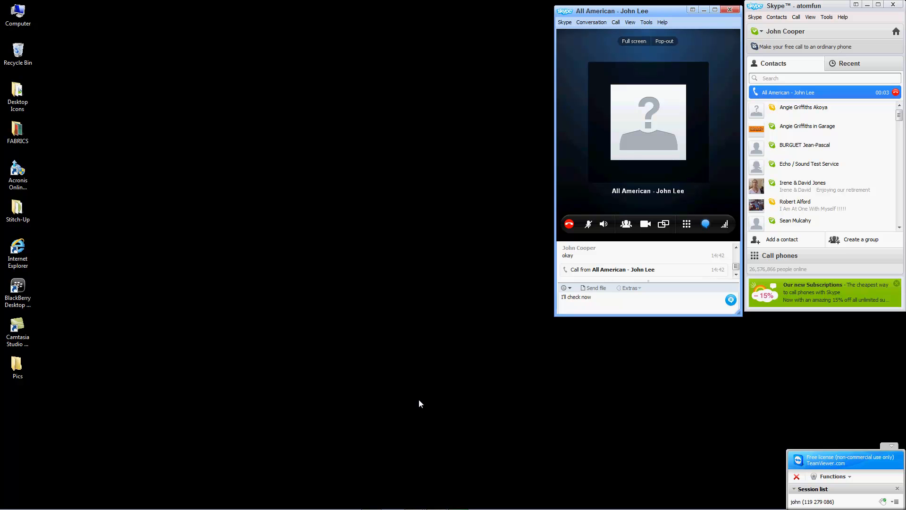
pyautogui.moveTo(280, 504)
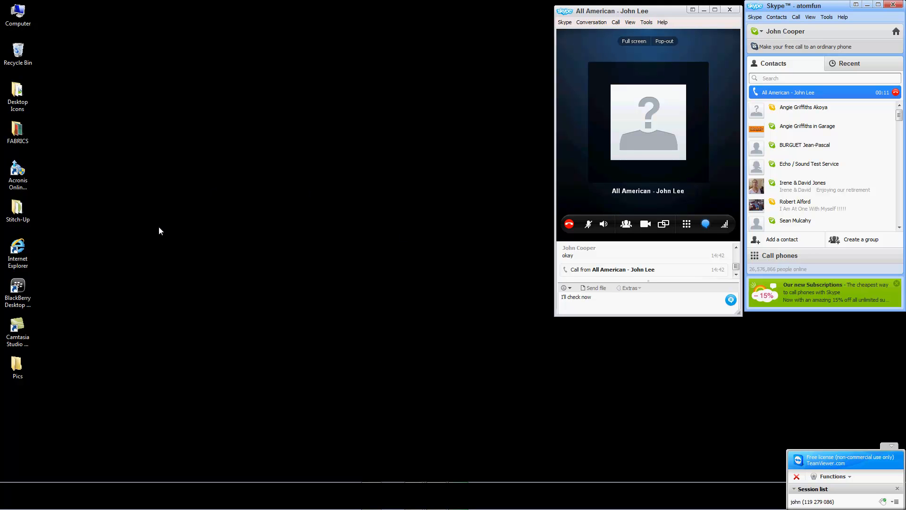
pyautogui.moveTo(188, 509)
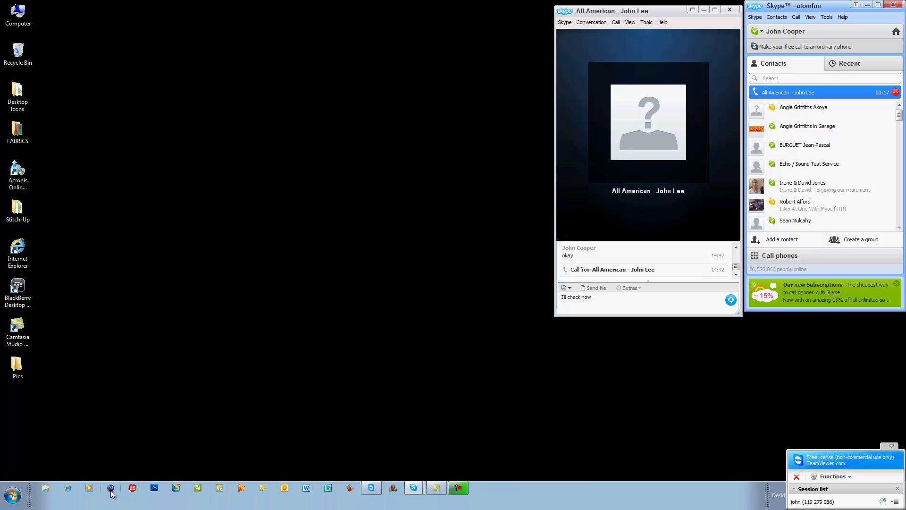
# Step: Launch NEO RIP PRO and close the Page Layout window, Channels panel and Q Rip panel
pyautogui.click(110, 491)
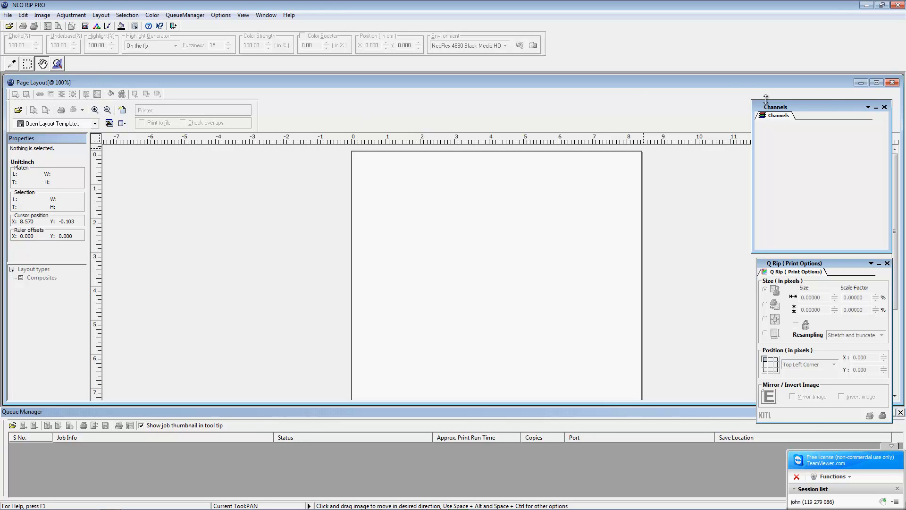
pyautogui.click(892, 82)
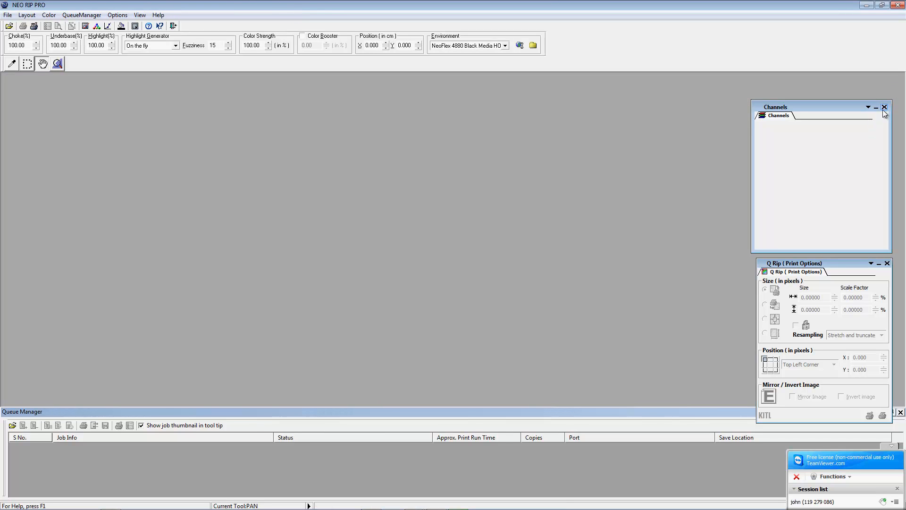
pyautogui.click(884, 107)
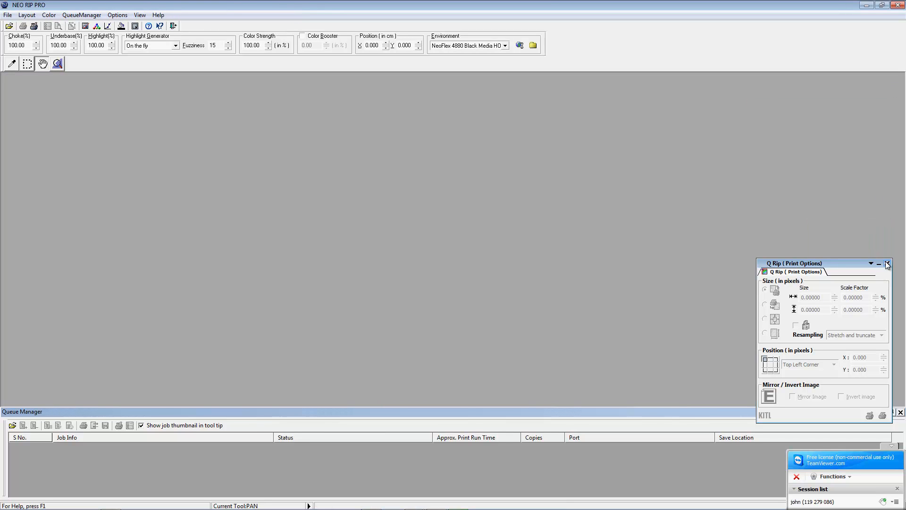
pyautogui.click(887, 263)
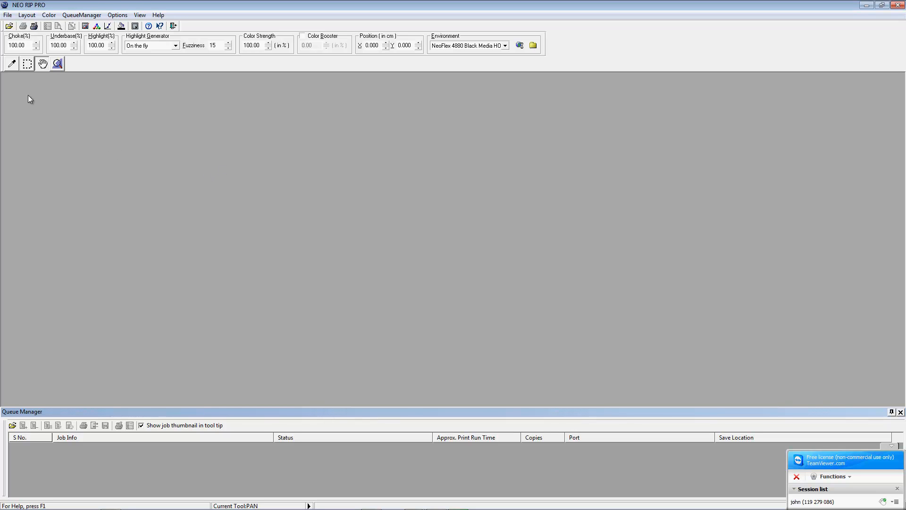
# Step: Open Flaming Guitar Stitch-Up.psd from the Stitch-Up Promotional folder
pyautogui.click(10, 18)
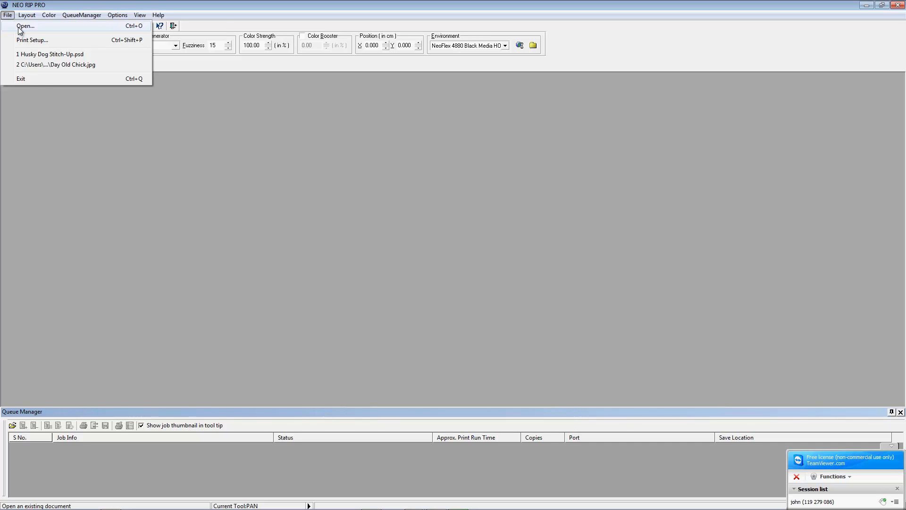
pyautogui.click(70, 174)
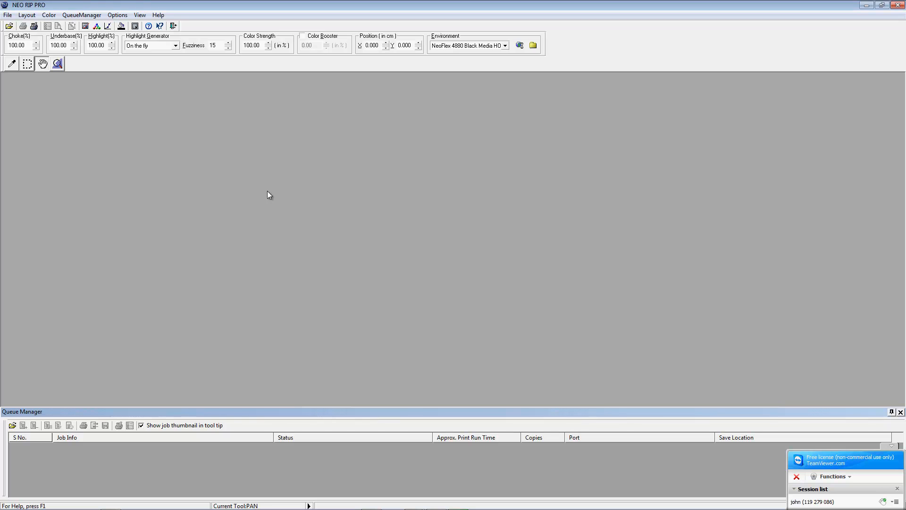
pyautogui.hotkey('ctrl', 'o')
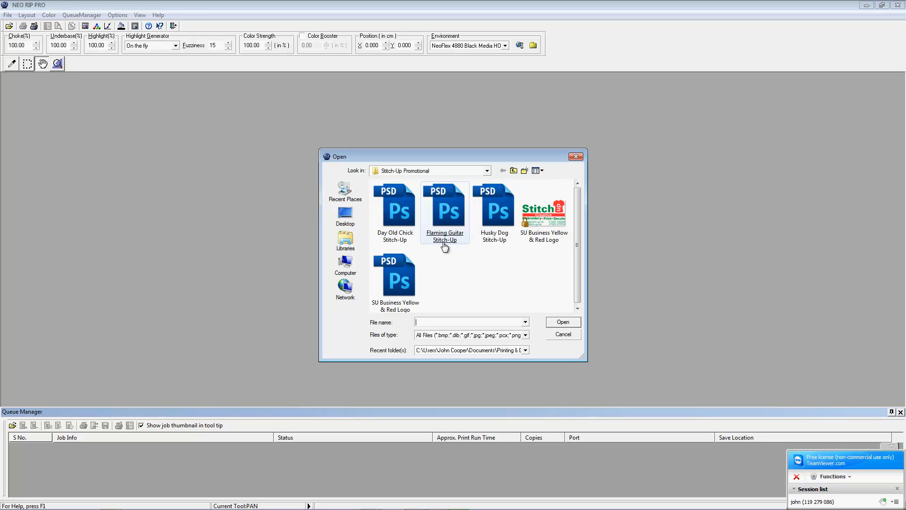
pyautogui.doubleClick(444, 214)
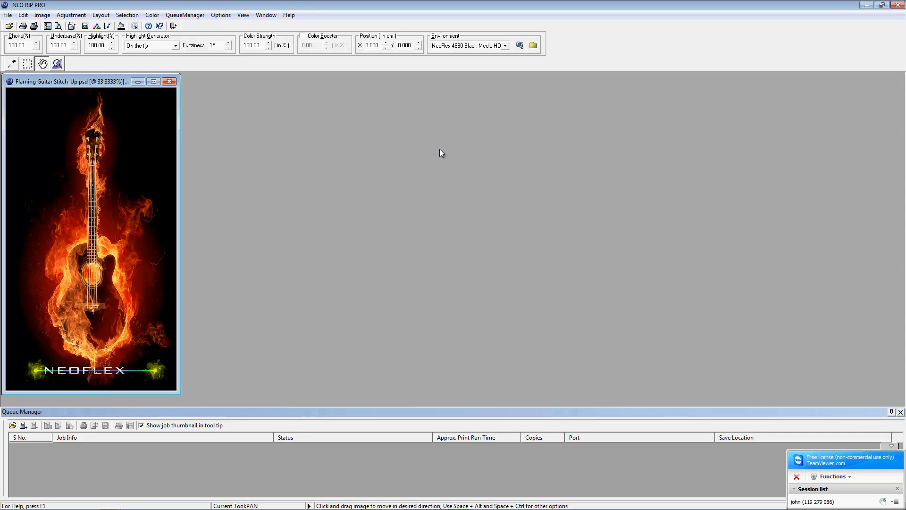
# Step: Choose NeoFlex 4880 Black Media HOP White as the print environment
pyautogui.click(505, 45)
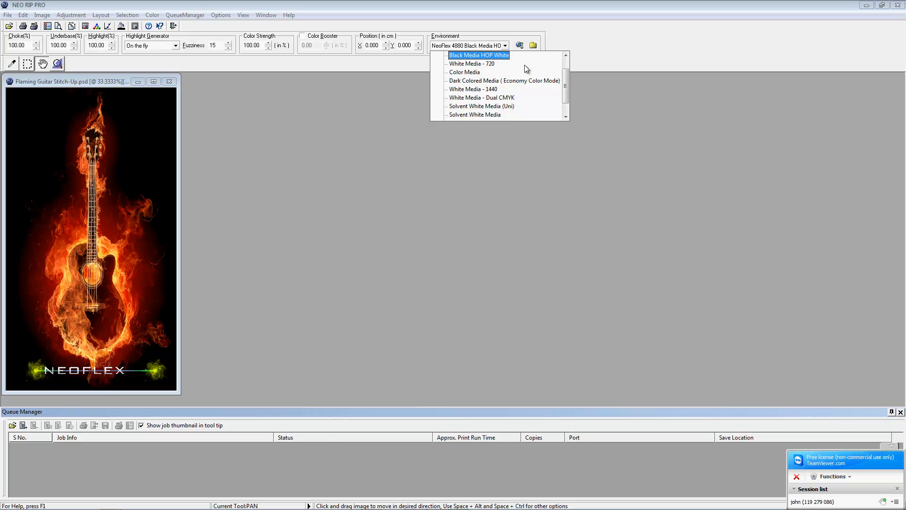
pyautogui.moveTo(568, 85)
pyautogui.mouseDown()
pyautogui.moveTo(561, 107)
pyautogui.moveTo(561, 69)
pyautogui.moveTo(566, 115)
pyautogui.moveTo(566, 76)
pyautogui.moveTo(566, 101)
pyautogui.mouseUp()
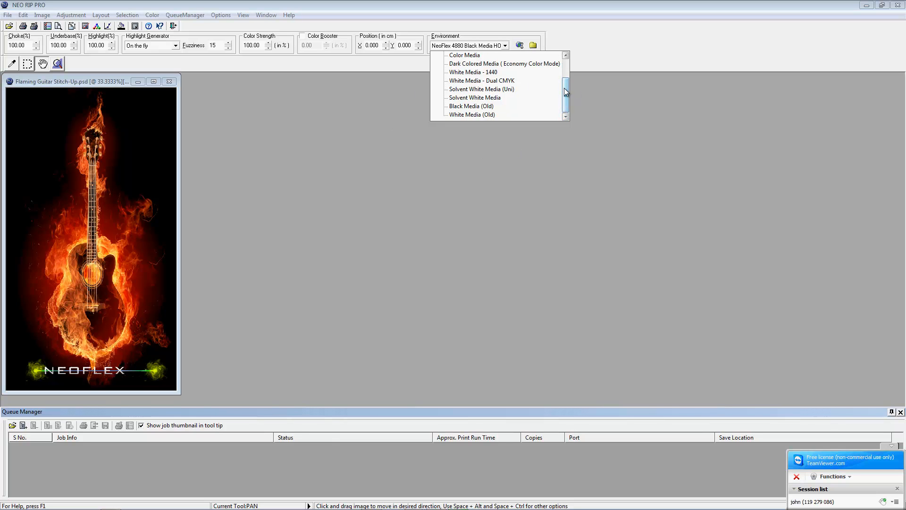
pyautogui.click(566, 55)
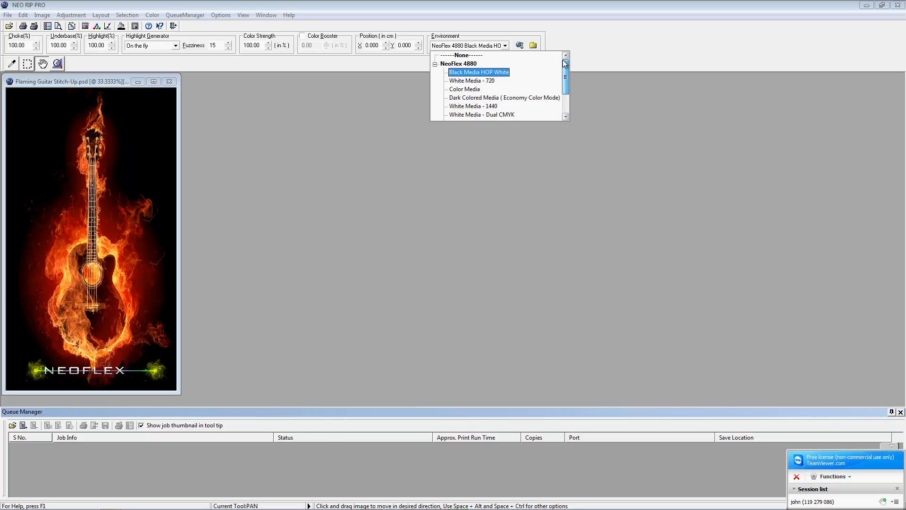
pyautogui.click(469, 72)
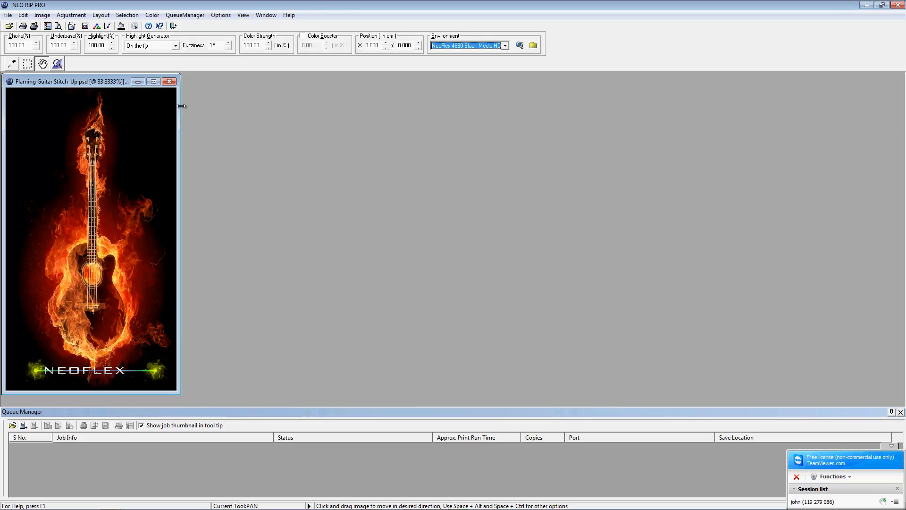
# Step: Show the Q Rip panel via View > Show QRip, move it top right, and select Underbase(%)
pyautogui.click(245, 14)
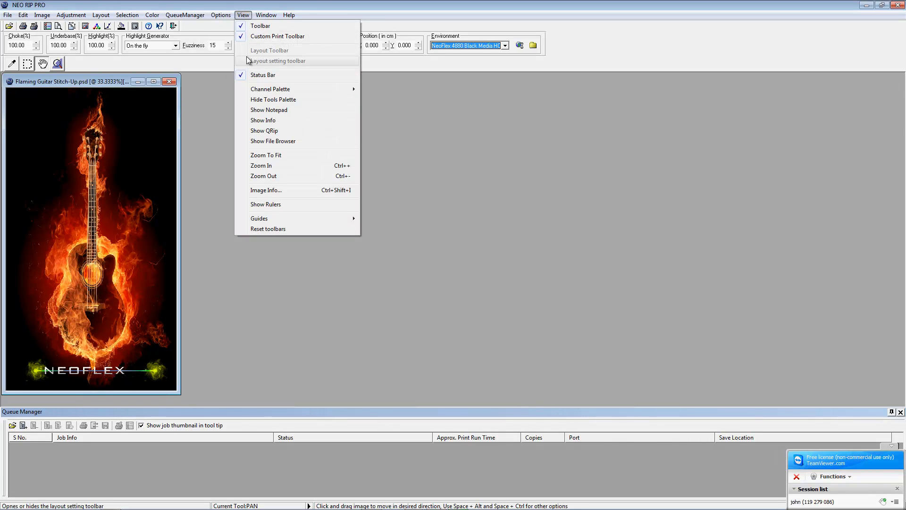
pyautogui.click(255, 131)
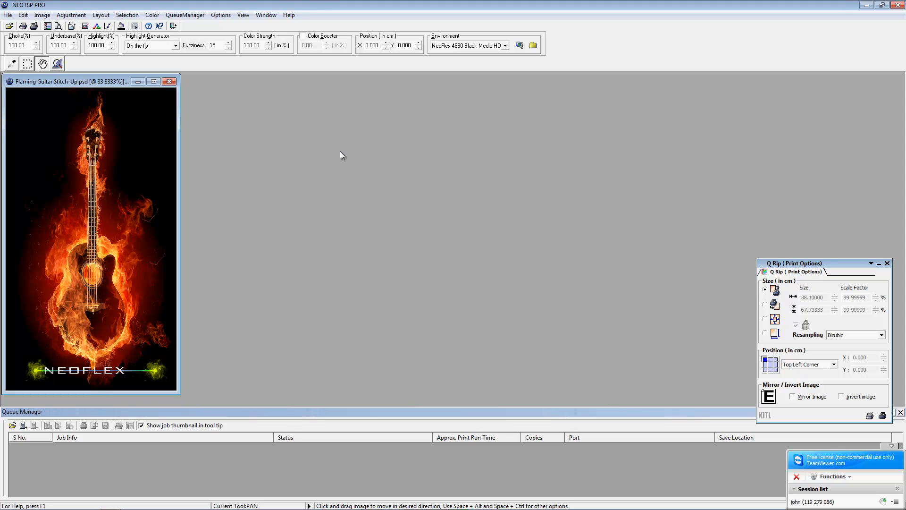
pyautogui.moveTo(817, 264); pyautogui.dragTo(816, 77)
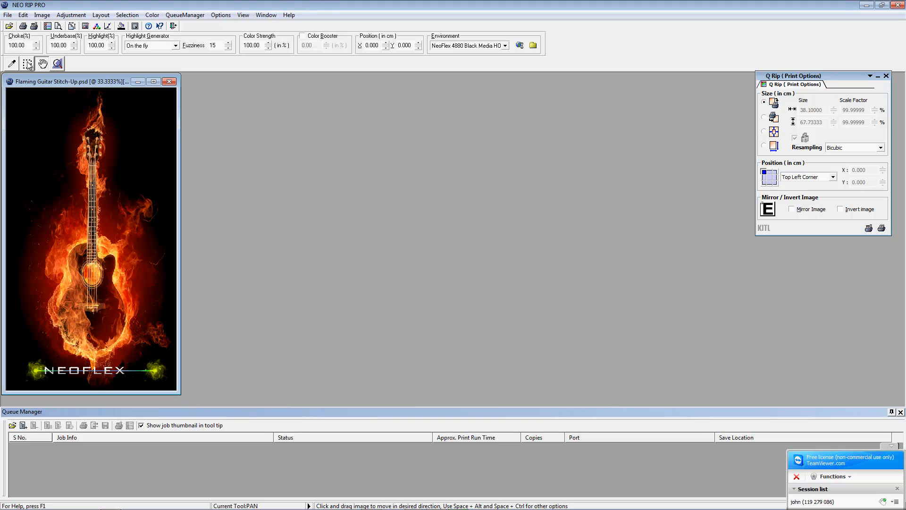
pyautogui.click(58, 45)
# Step: Switch the Highlight Generator to None, then back to On the fly
pyautogui.click(175, 45)
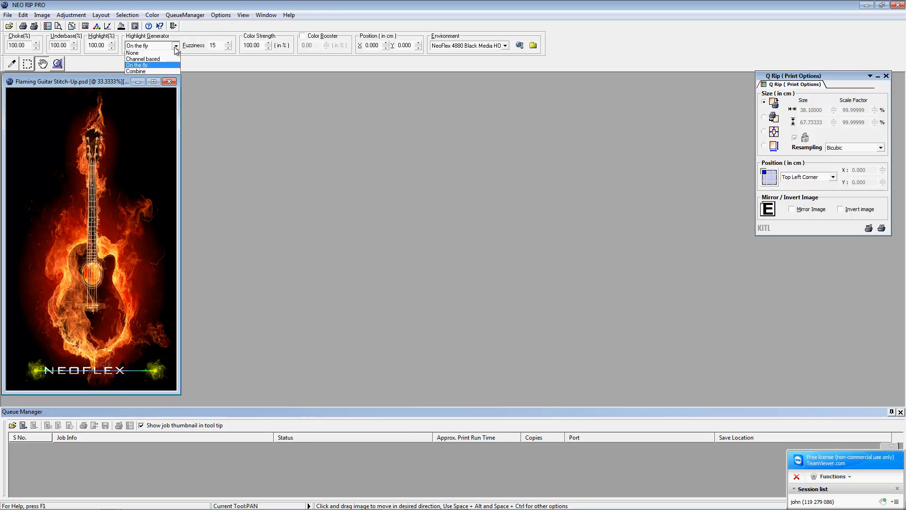
pyautogui.click(143, 55)
pyautogui.click(175, 45)
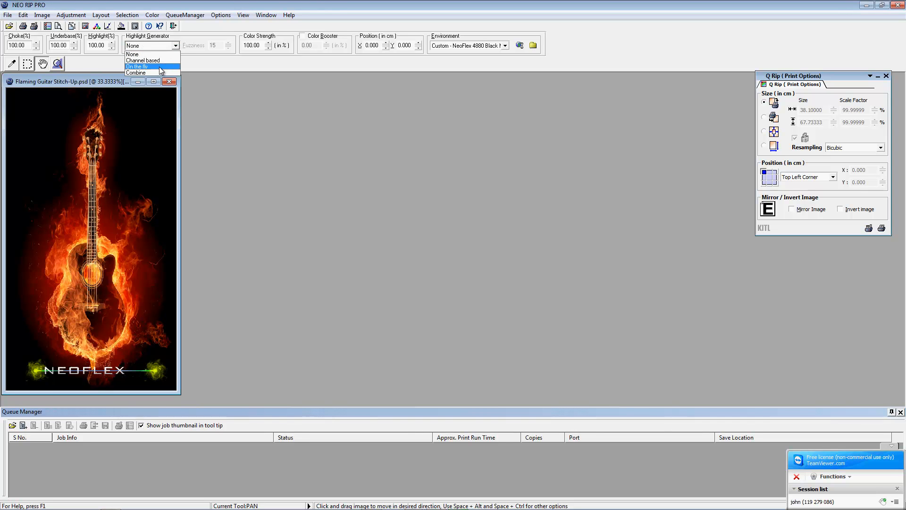
pyautogui.click(151, 68)
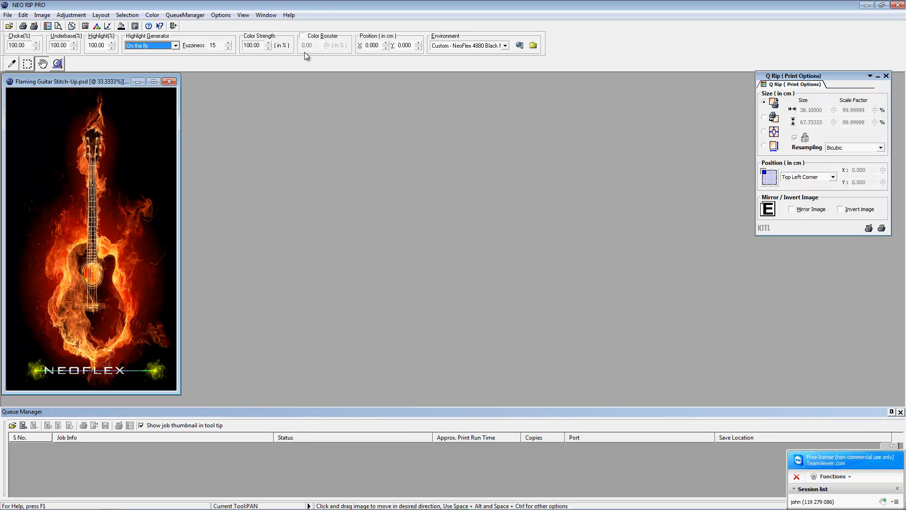
pyautogui.click(302, 36)
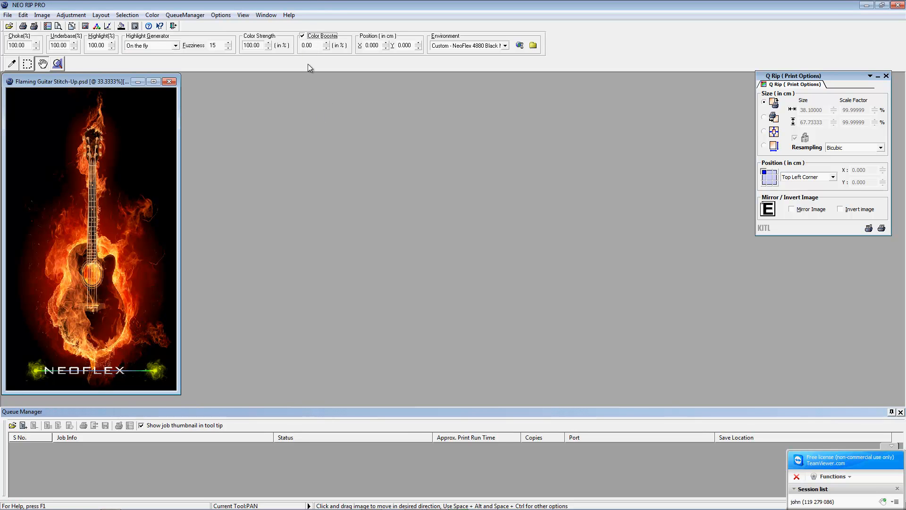
pyautogui.doubleClick(318, 46)
pyautogui.click(303, 37)
pyautogui.click(378, 47)
# Step: Check the NeoFlex 4880 environment list unchanged, then close Flaming Guitar Stitch-Up.psd, answering the save-settings prompt
pyautogui.click(508, 45)
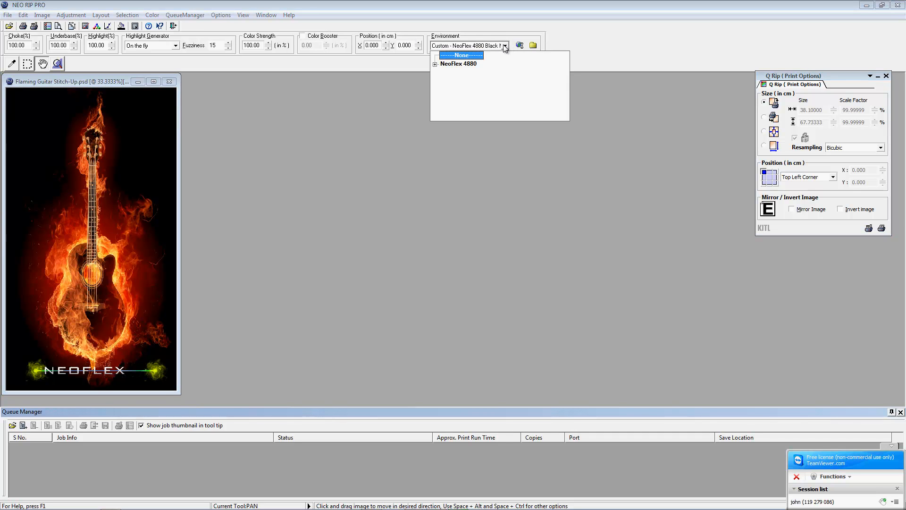
pyautogui.click(436, 65)
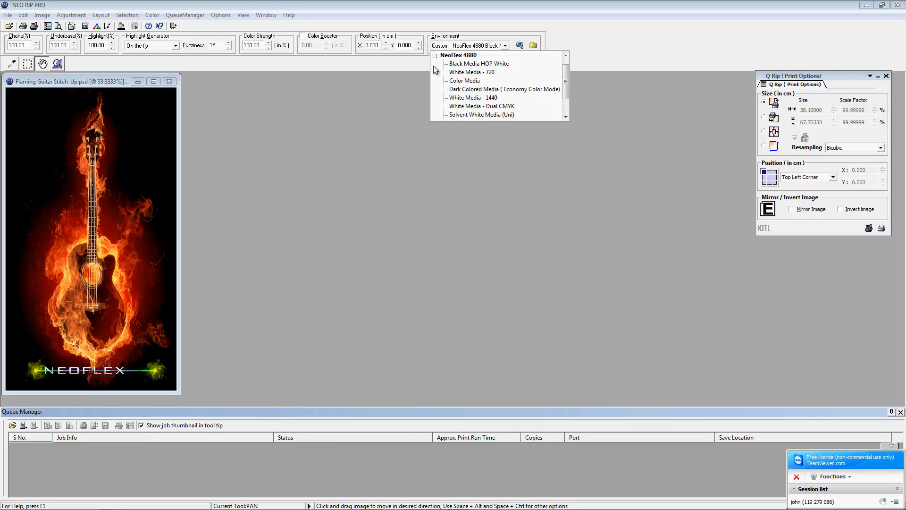
pyautogui.click(647, 160)
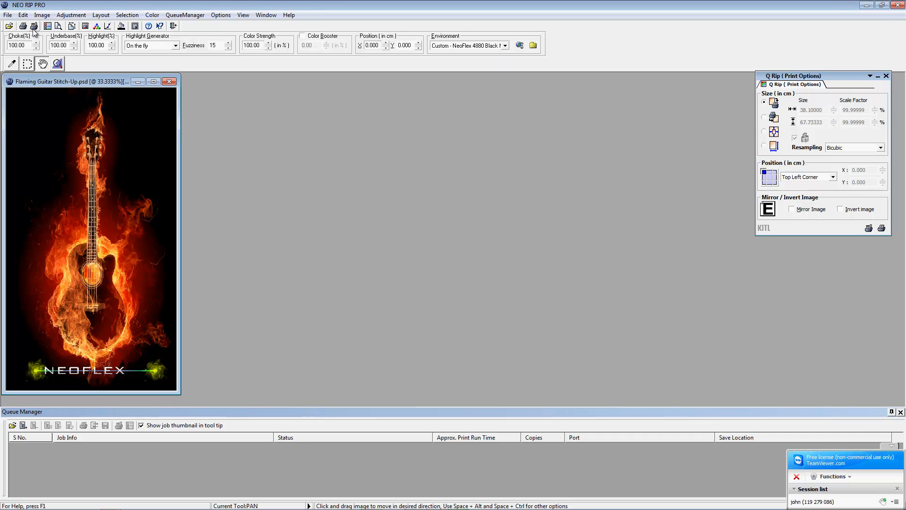
pyautogui.click(170, 81)
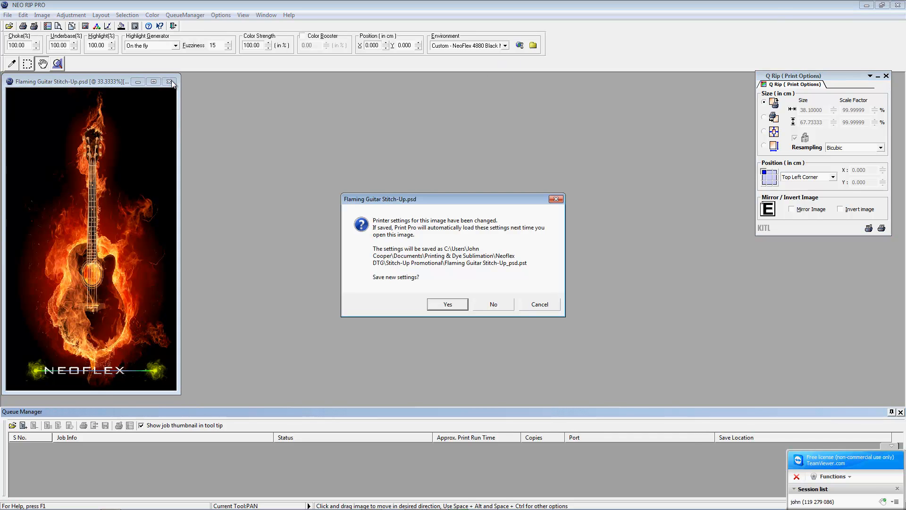
pyautogui.click(491, 304)
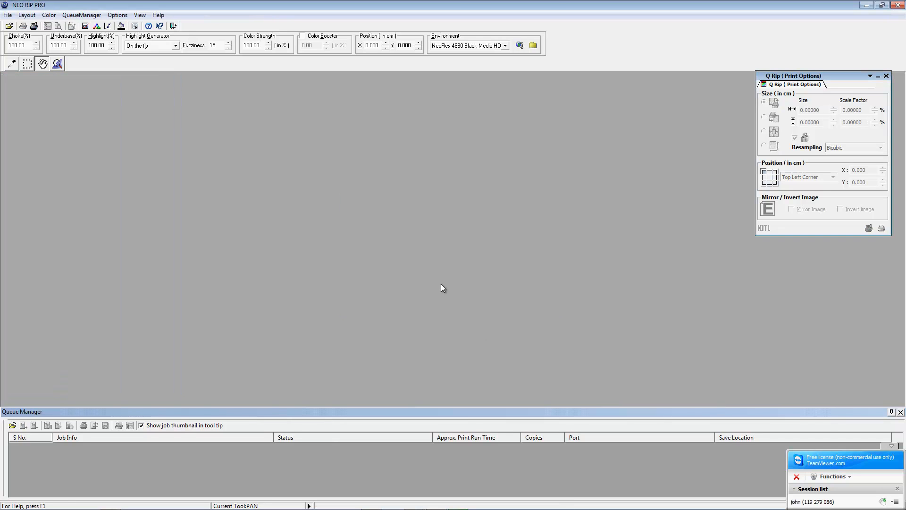
# Step: Open Print Setup and send NeoFlex 4880 output to the EPSON Stylus Pro 4880 (USB002) port
pyautogui.click(35, 26)
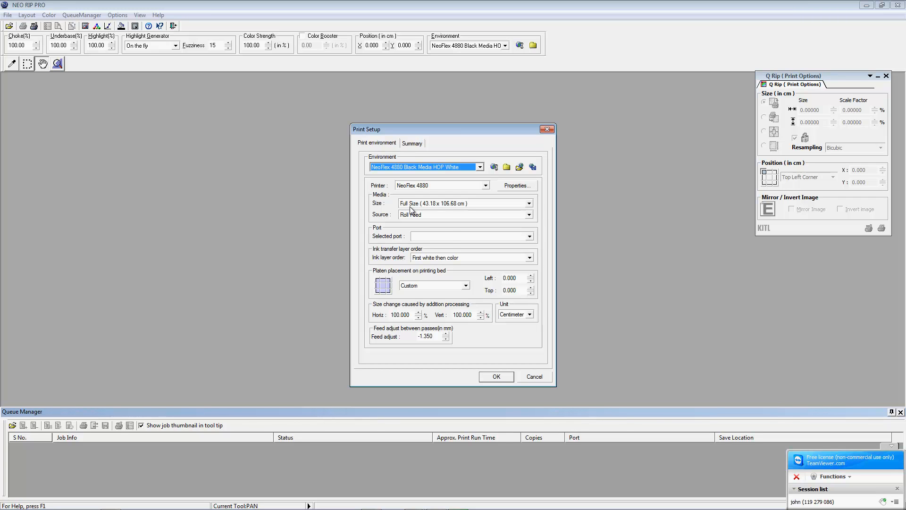
pyautogui.click(454, 236)
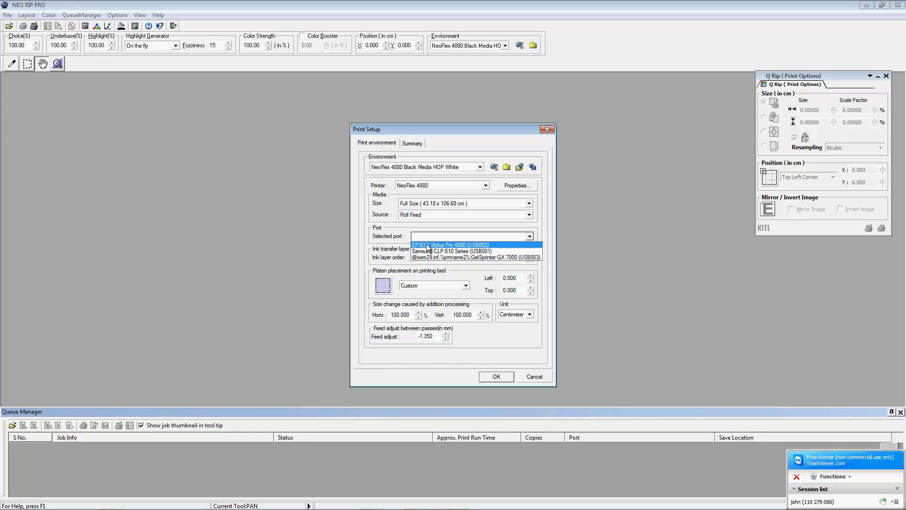
pyautogui.click(428, 246)
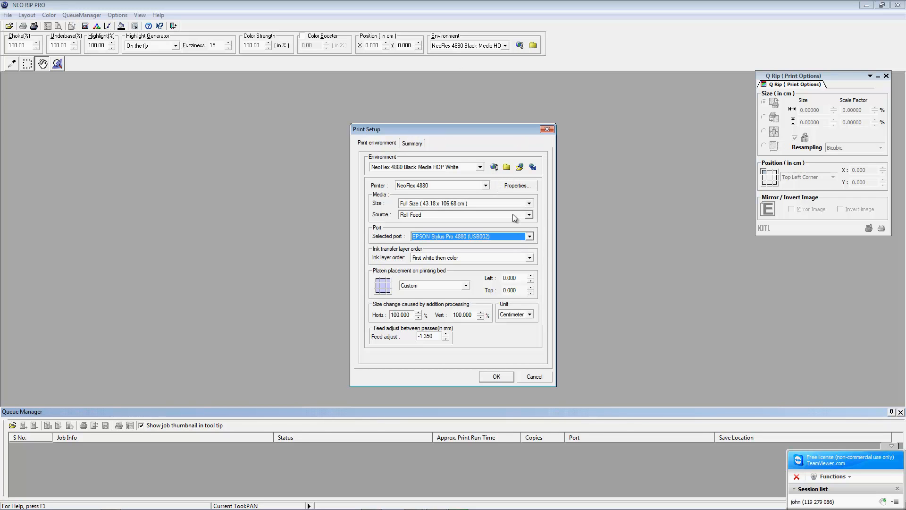
# Step: Check the printer's media settings and ink slots: CMYK in slots 1–4, white underbase in 5–8
pyautogui.click(505, 186)
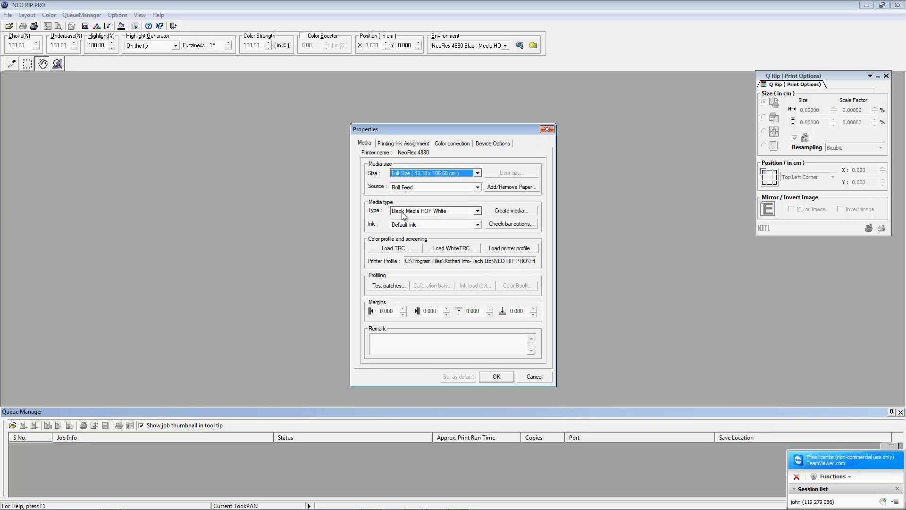
pyautogui.click(496, 376)
pyautogui.click(516, 186)
pyautogui.click(364, 143)
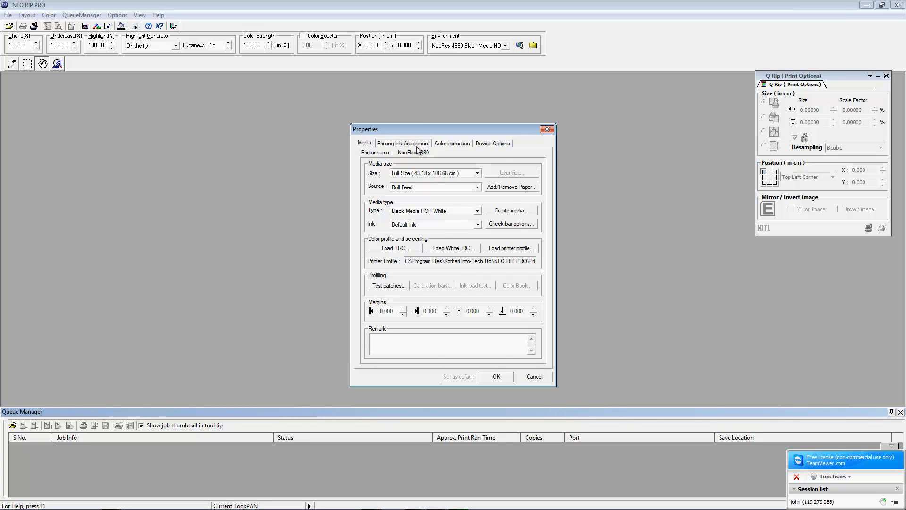
pyautogui.click(393, 144)
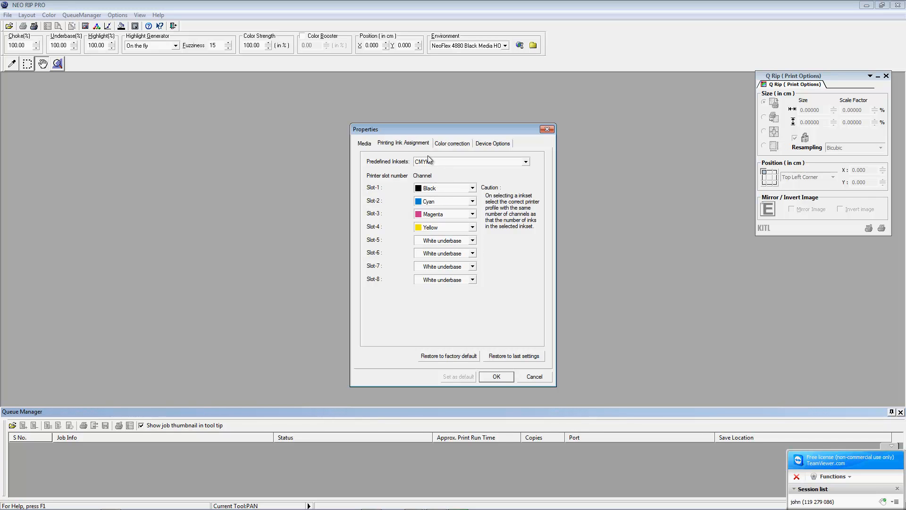
# Step: Keep CMYK as the predefined inkset and review the color correction settings
pyautogui.click(442, 143)
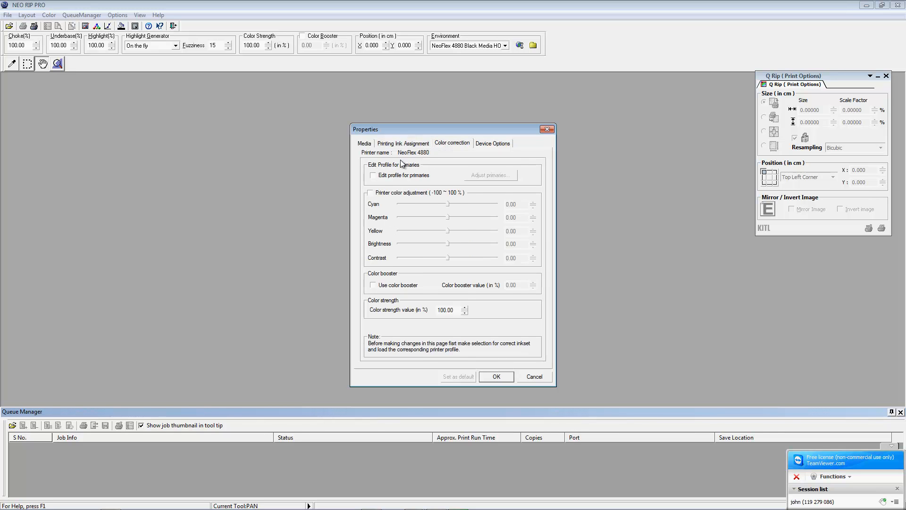
pyautogui.click(403, 143)
pyautogui.click(438, 161)
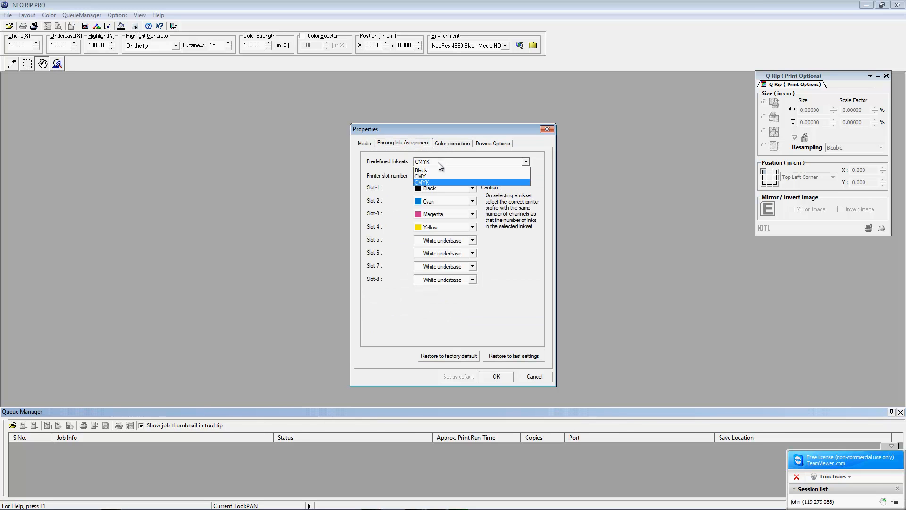
pyautogui.click(424, 182)
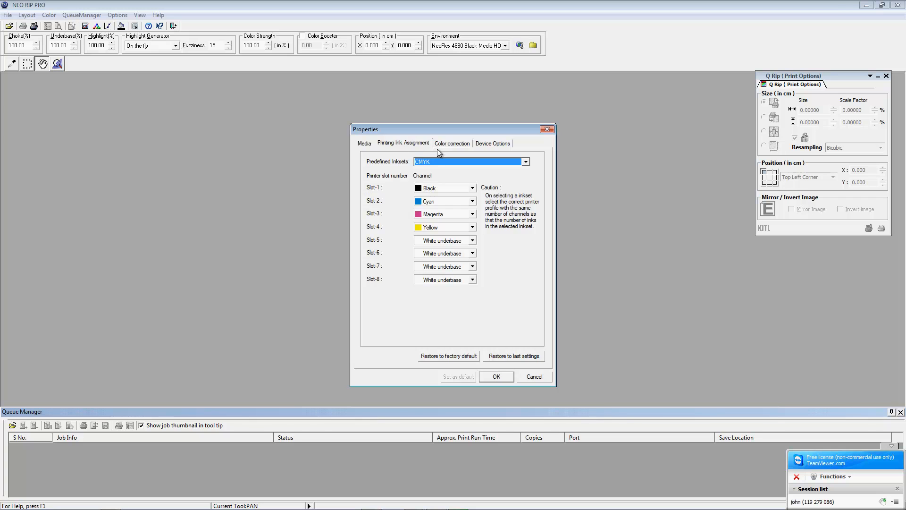
pyautogui.click(446, 143)
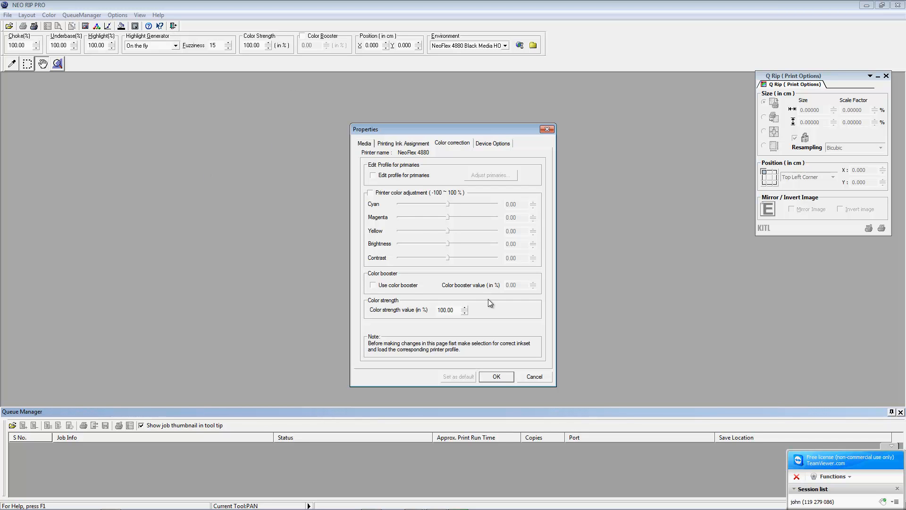
pyautogui.click(486, 143)
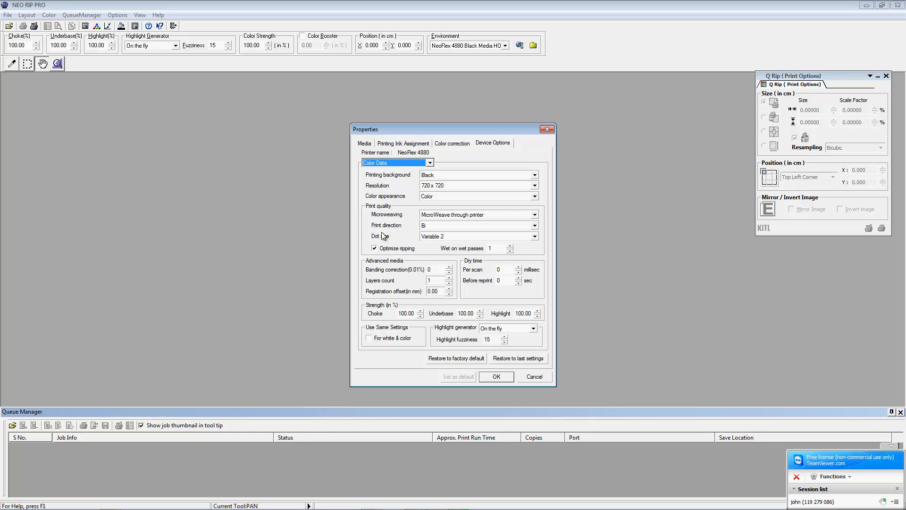
# Step: Set Color Data print direction to Bi and microweaving to MicroWeave through printer
pyautogui.click(432, 228)
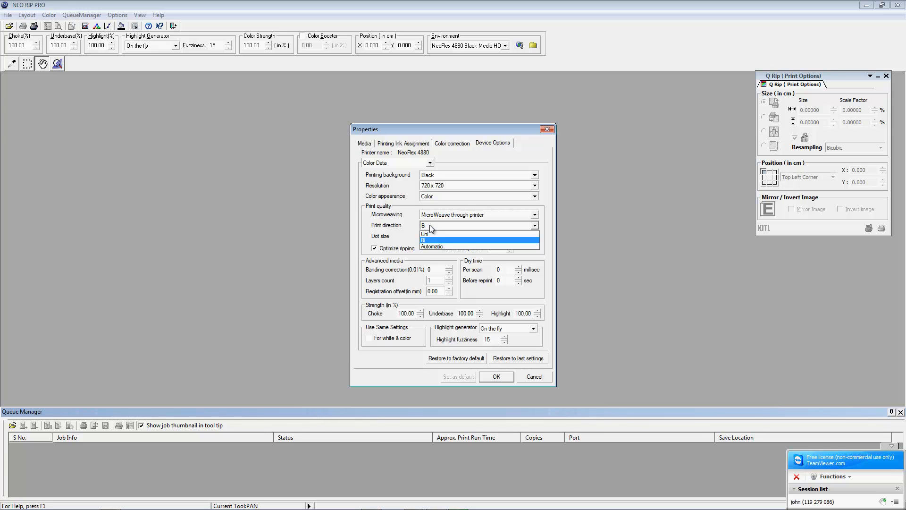
pyautogui.click(390, 230)
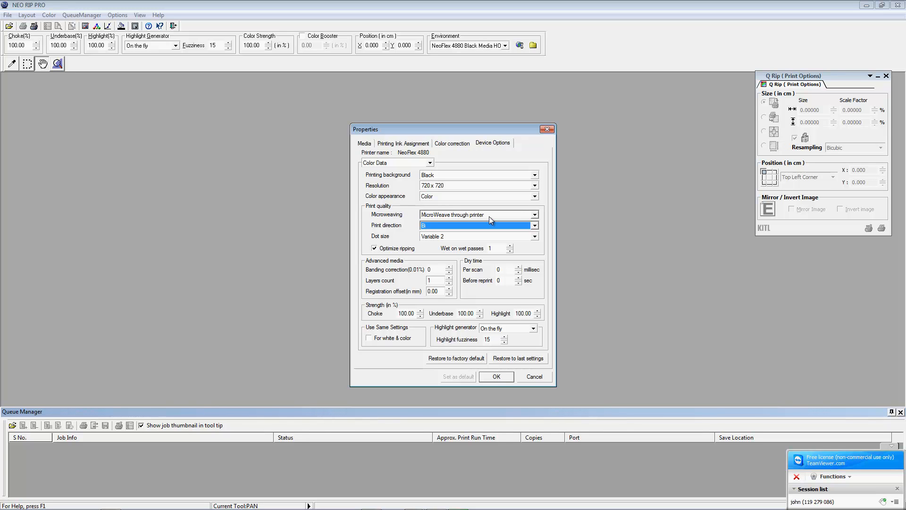
pyautogui.click(430, 215)
pyautogui.click(428, 224)
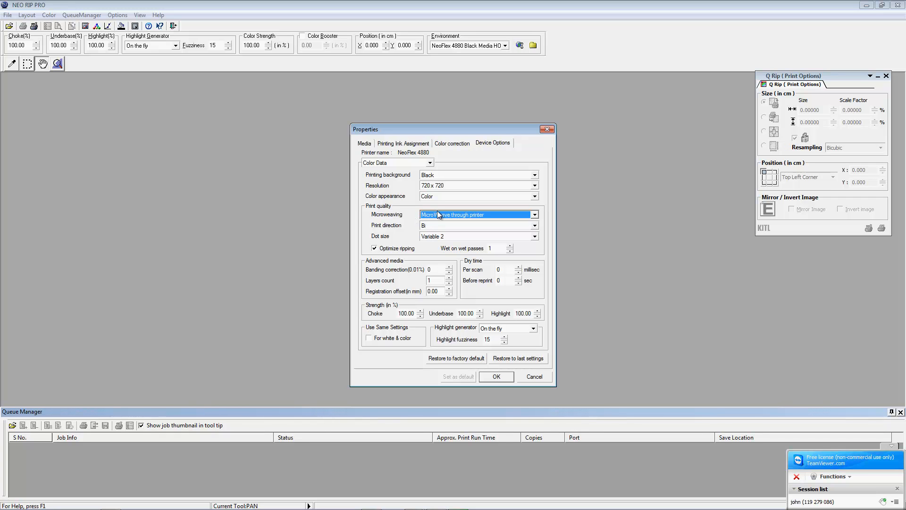
# Step: Set the White Underbase microweaving to MicroWeave through printer
pyautogui.click(429, 163)
pyautogui.click(391, 177)
pyautogui.click(445, 217)
pyautogui.click(416, 222)
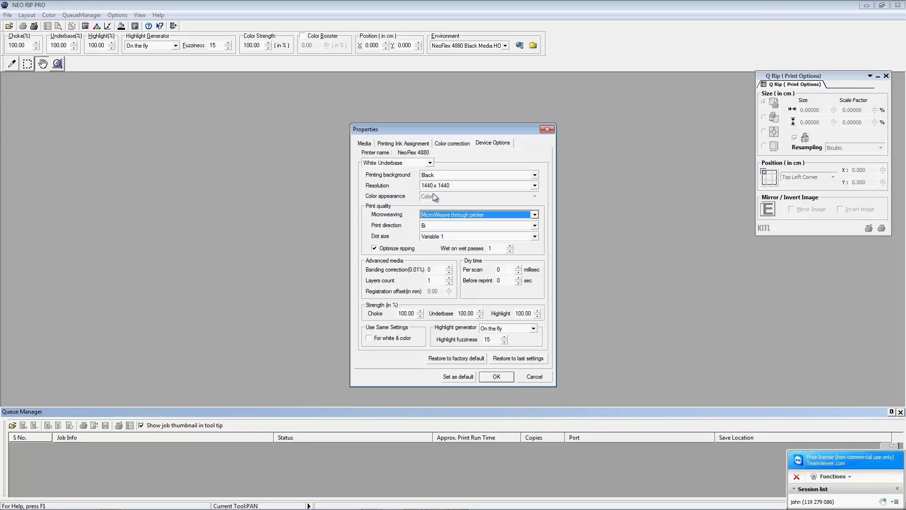
# Step: Switch the device options back to Color Data (720 x 720, Variable 2 dots)
pyautogui.click(429, 163)
pyautogui.click(379, 179)
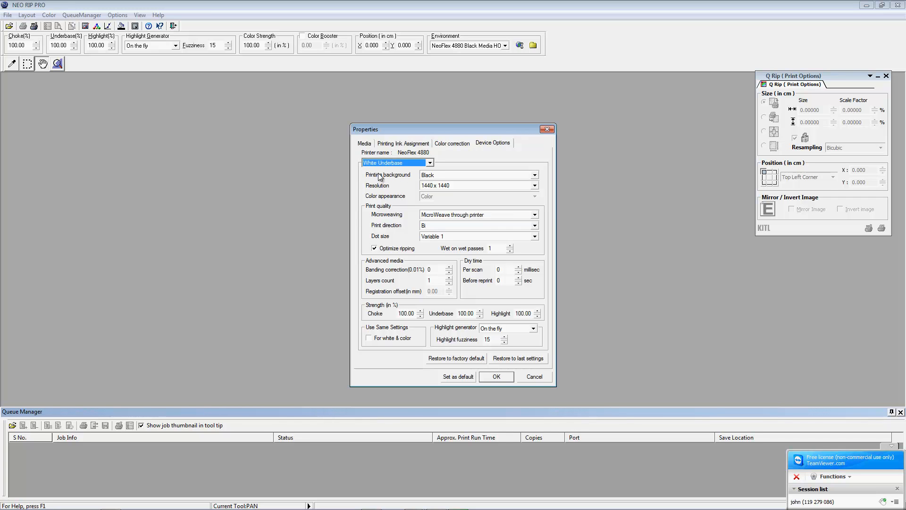
pyautogui.click(431, 163)
pyautogui.click(378, 172)
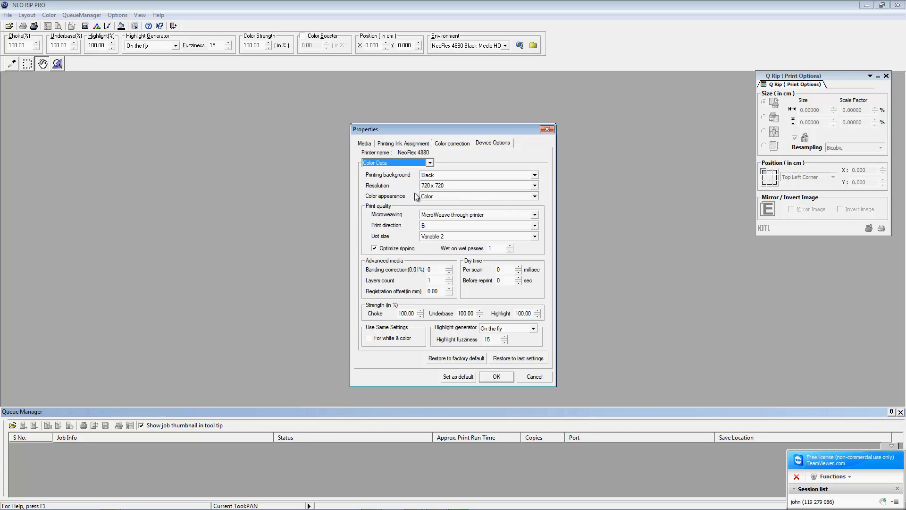
pyautogui.click(439, 186)
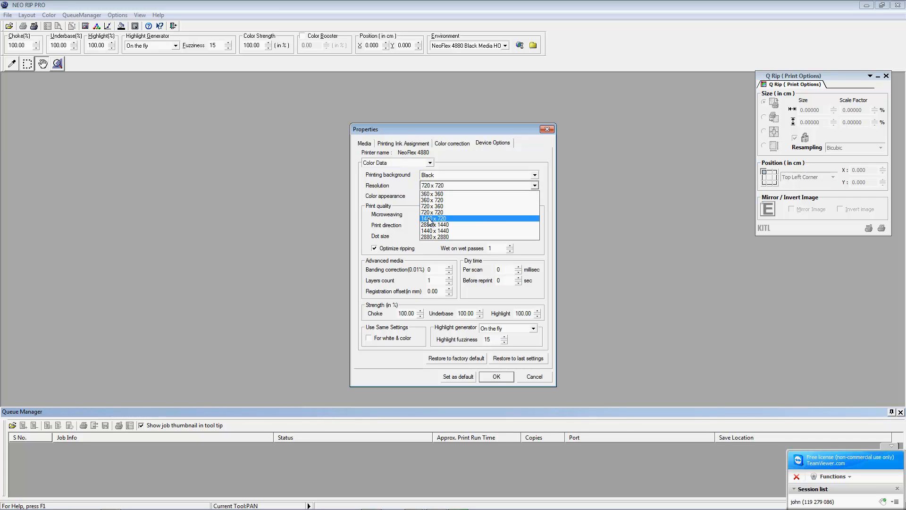
pyautogui.click(343, 183)
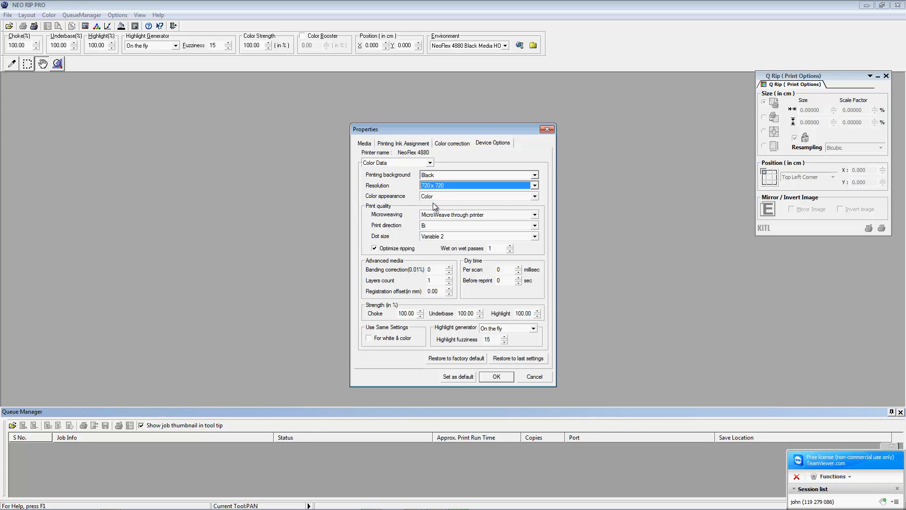
pyautogui.click(428, 237)
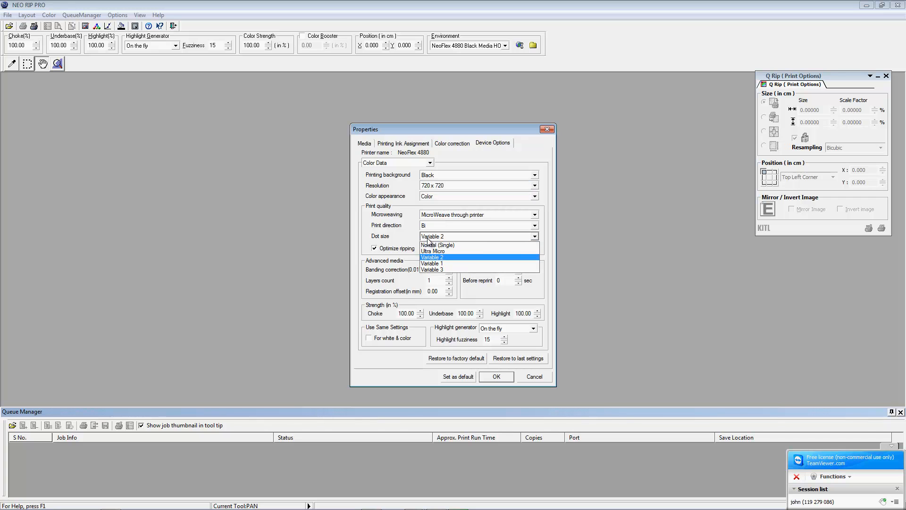
# Step: Save White Underbase with Variable 2 dot size as default and confirm the printer Properties
pyautogui.click(385, 163)
pyautogui.click(385, 163)
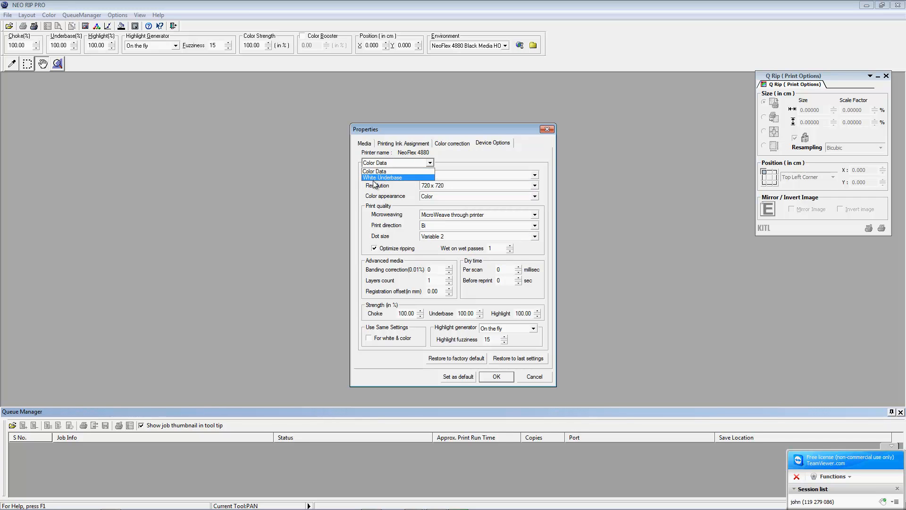
pyautogui.click(384, 177)
pyautogui.click(441, 237)
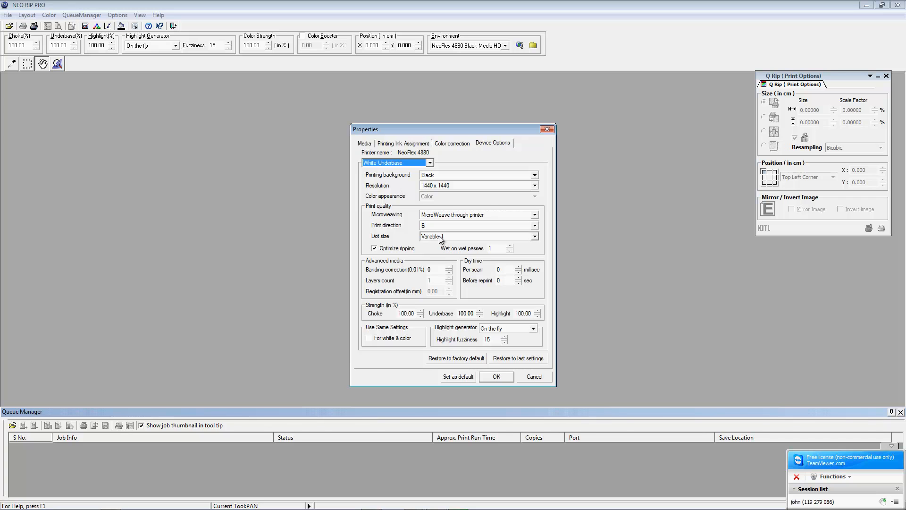
pyautogui.click(435, 251)
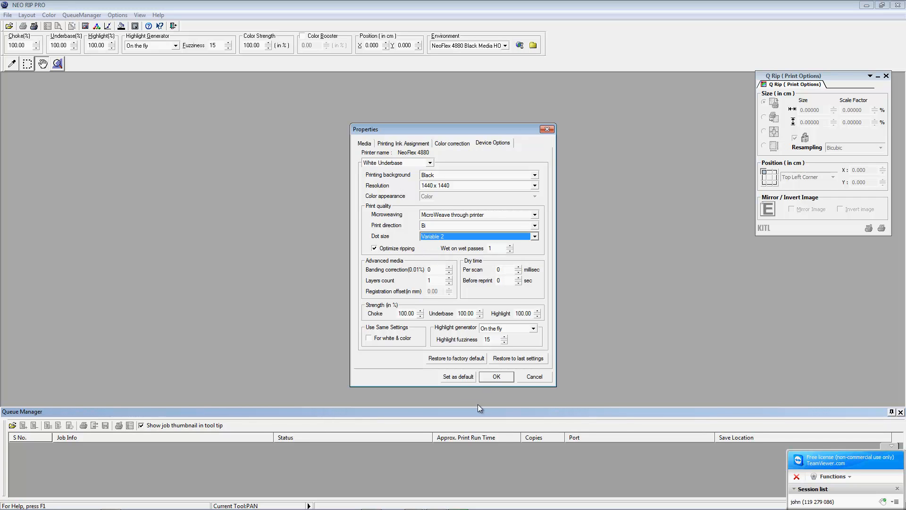
pyautogui.click(446, 376)
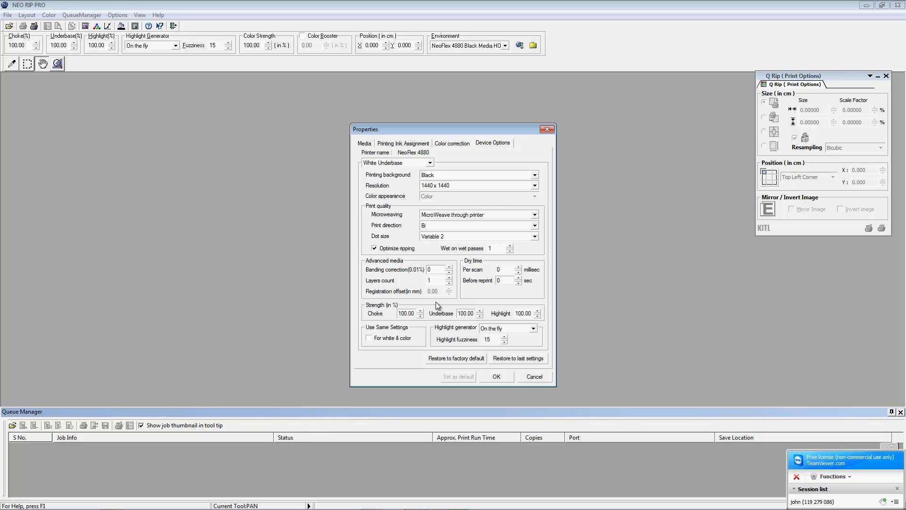
pyautogui.click(497, 377)
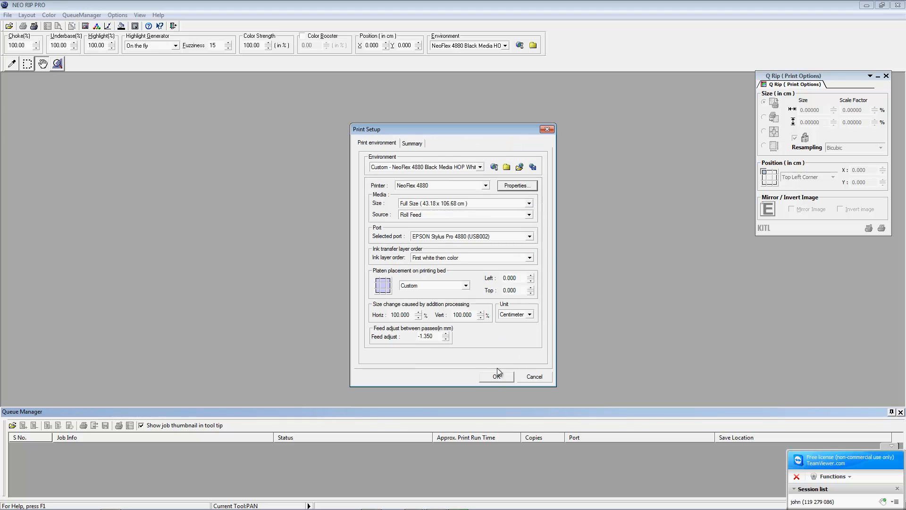
# Step: Confirm the NeoFlex 4880 Print Setup and bring up the Open dialog with Ctrl+O
pyautogui.click(495, 377)
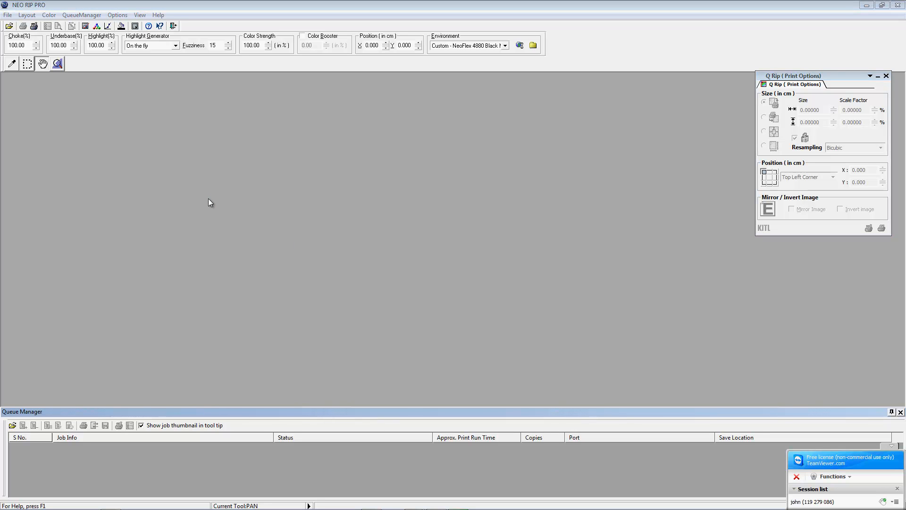
pyautogui.hotkey('ctrl', 'o')
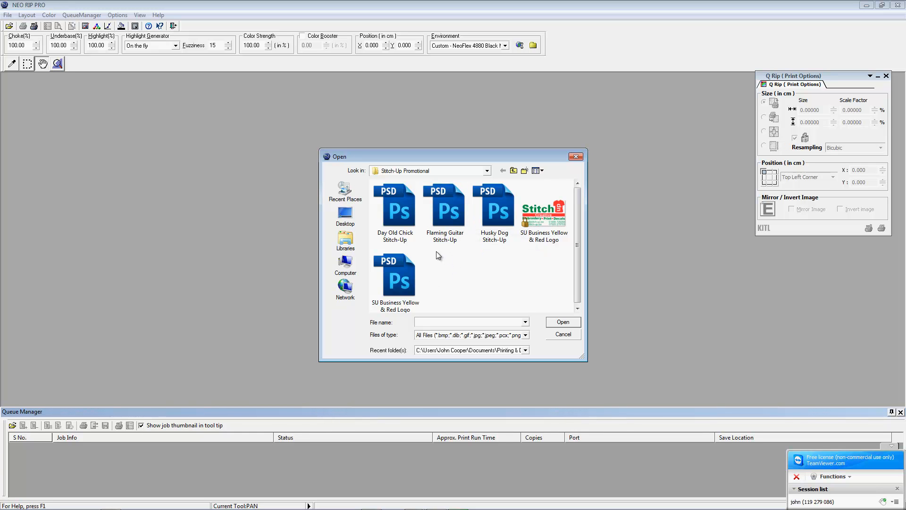
# Step: Open Flaming Guitar Stitch-Up.psd and dismiss the reappearing file browser
pyautogui.doubleClick(444, 207)
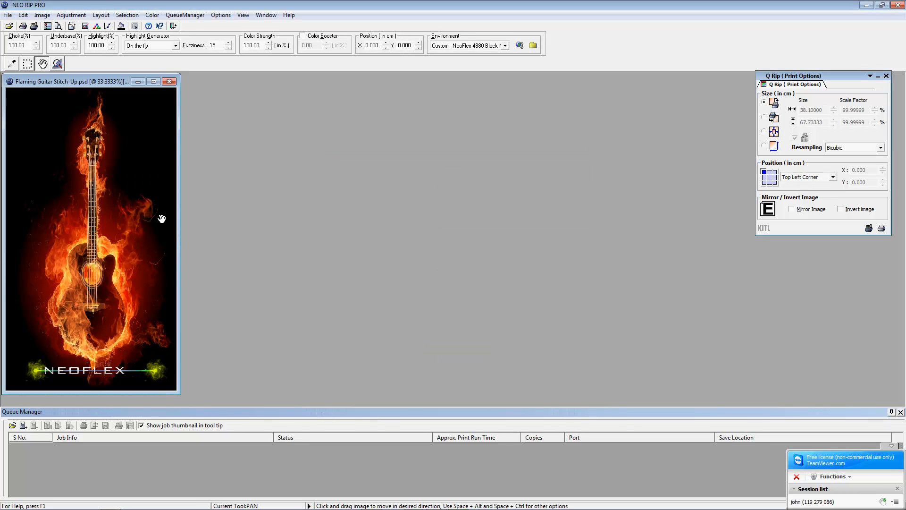
pyautogui.doubleClick(327, 208)
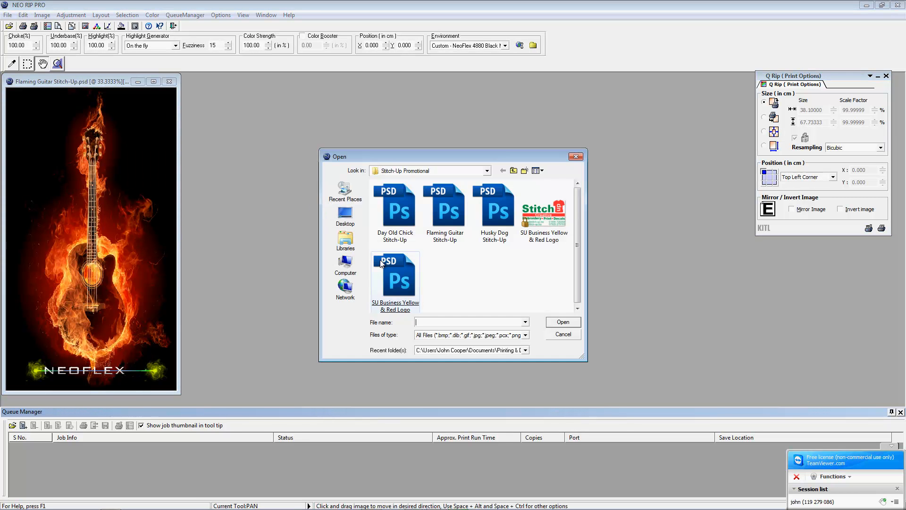
pyautogui.click(226, 179)
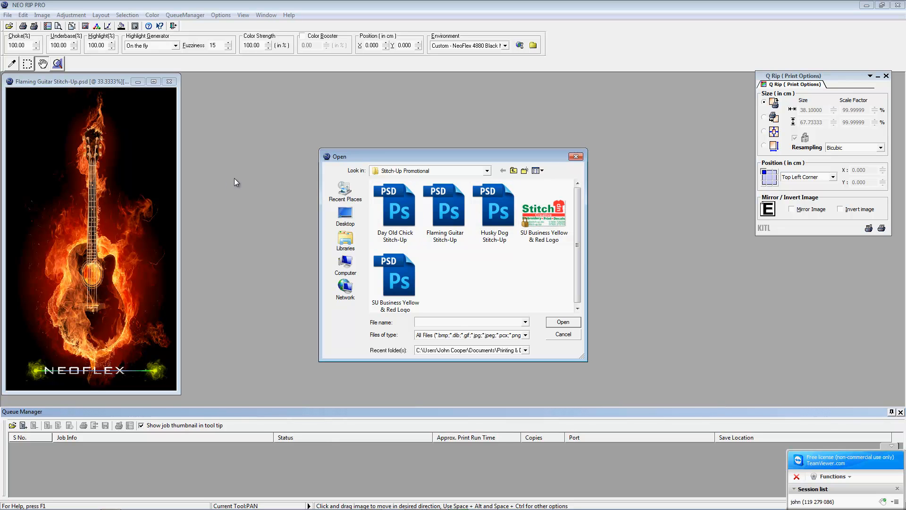
pyautogui.click(576, 156)
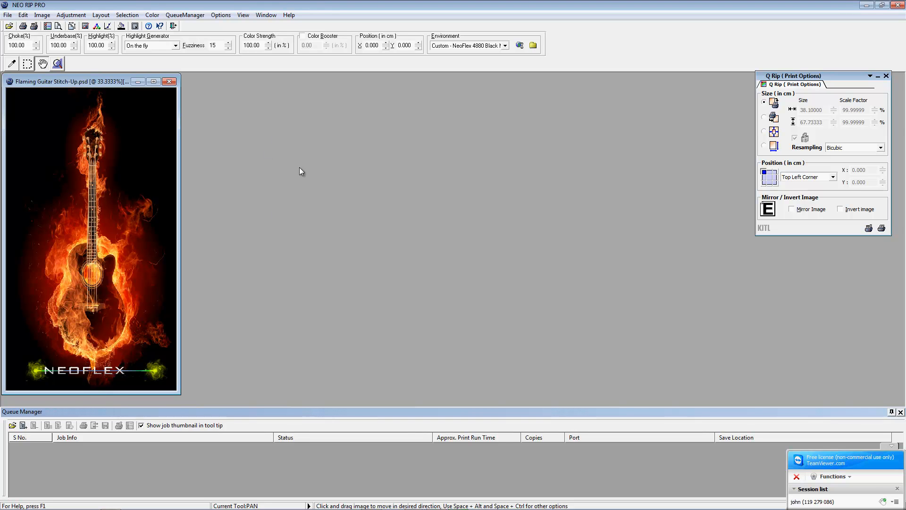
# Step: Try Image > Add WhiteUnderbase Choke, cancel it, and return to the Image menu
pyautogui.click(48, 16)
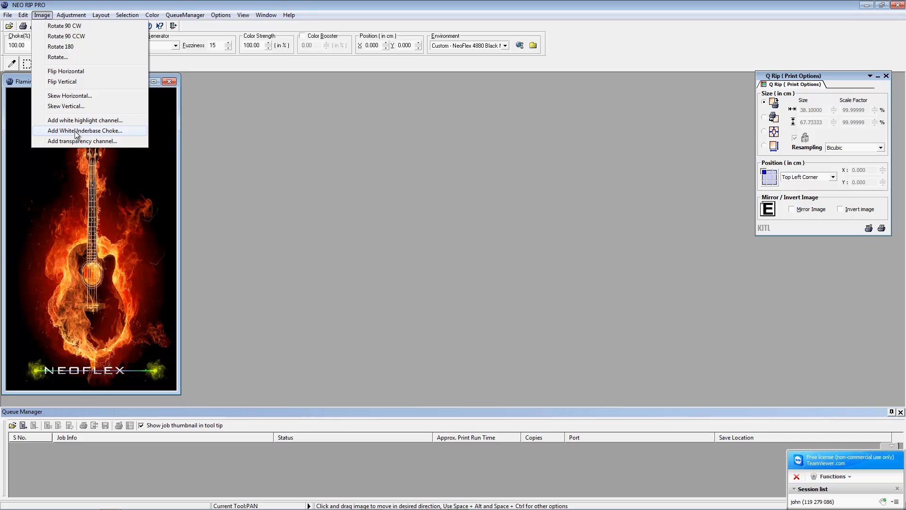
pyautogui.click(76, 134)
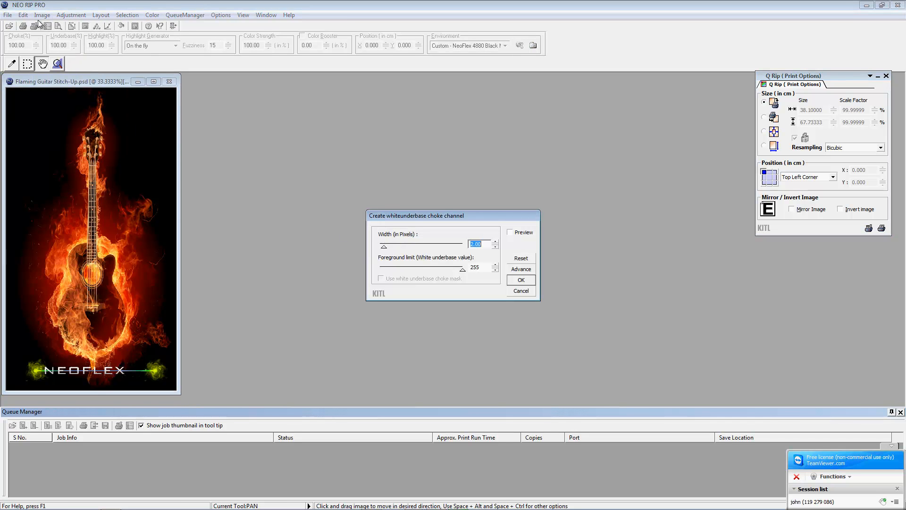
pyautogui.click(521, 291)
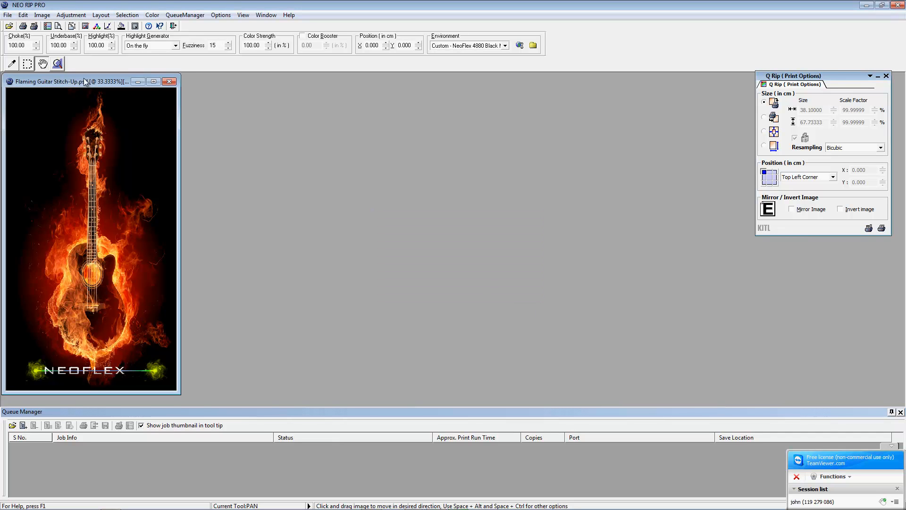
pyautogui.click(43, 17)
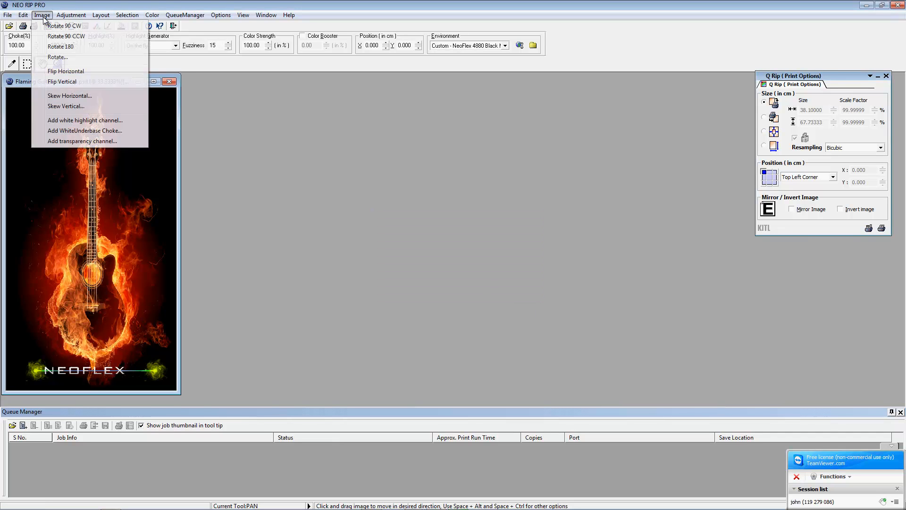
# Step: Create the white underbase choke channel with 2.00-pixel width and 255 foreground limit
pyautogui.click(70, 132)
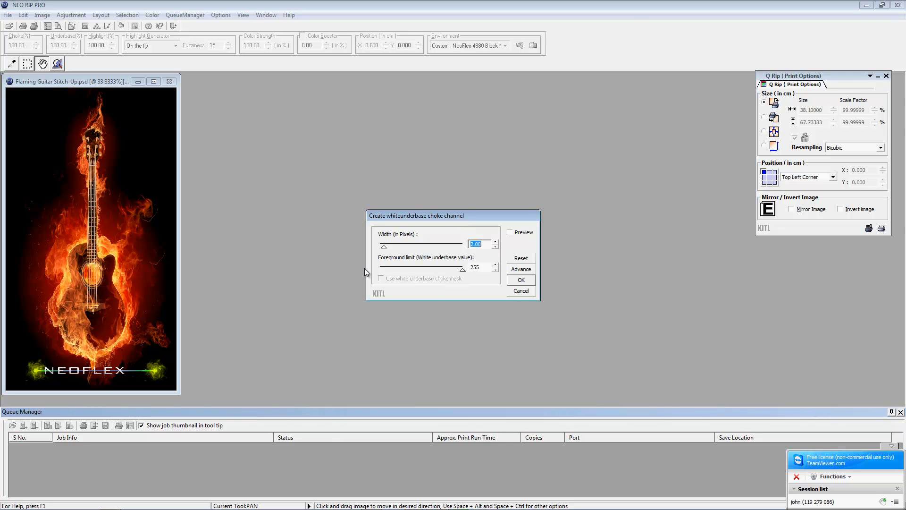
pyautogui.click(517, 279)
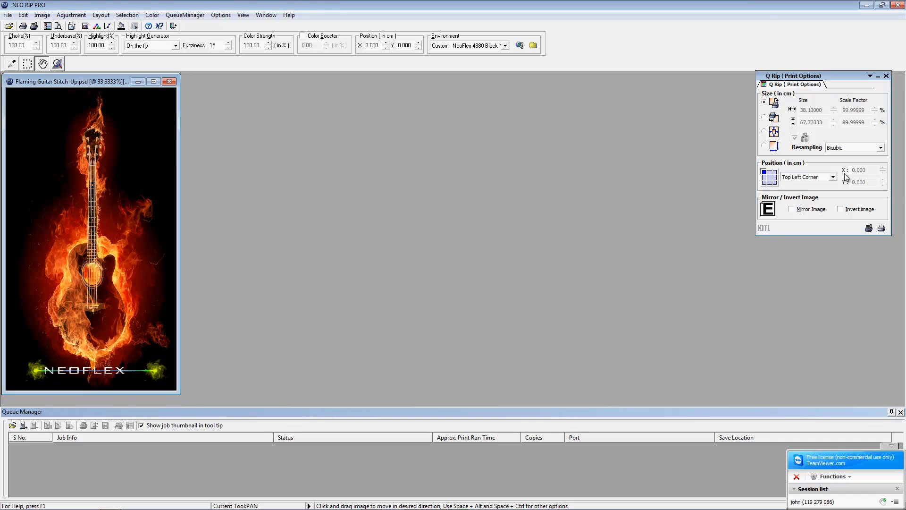
pyautogui.moveTo(746, 6); pyautogui.dragTo(628, 70)
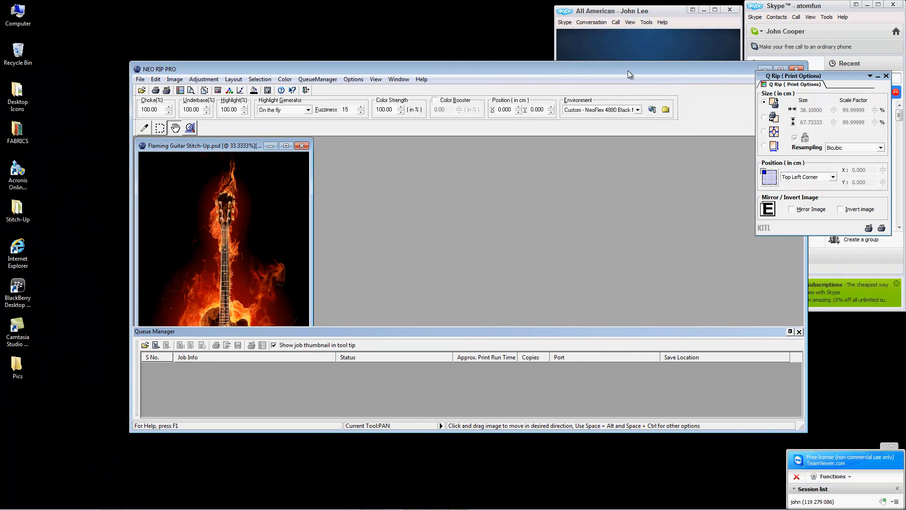
pyautogui.doubleClick(439, 69)
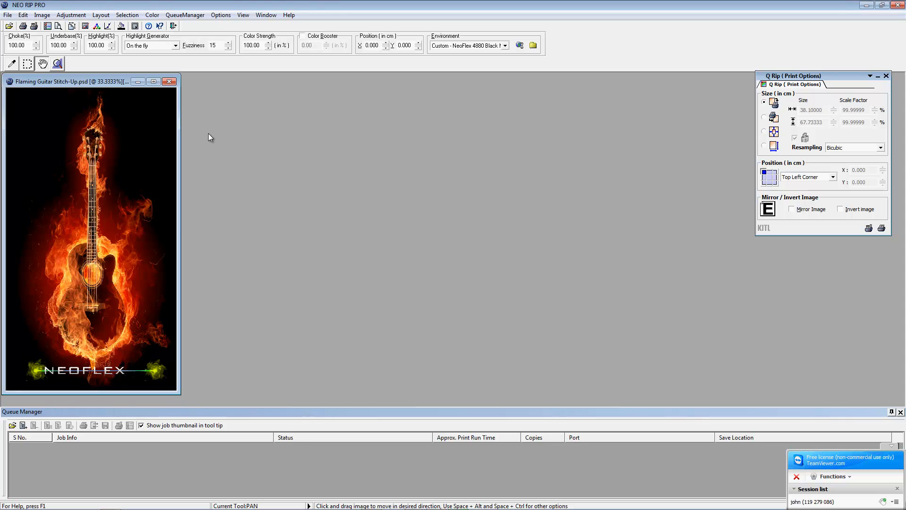
# Step: Show the Channel Palette listing RGB, Red, Green, Blue and WhiteUnderbase Choke 1, and move it lower on the right
pyautogui.click(243, 15)
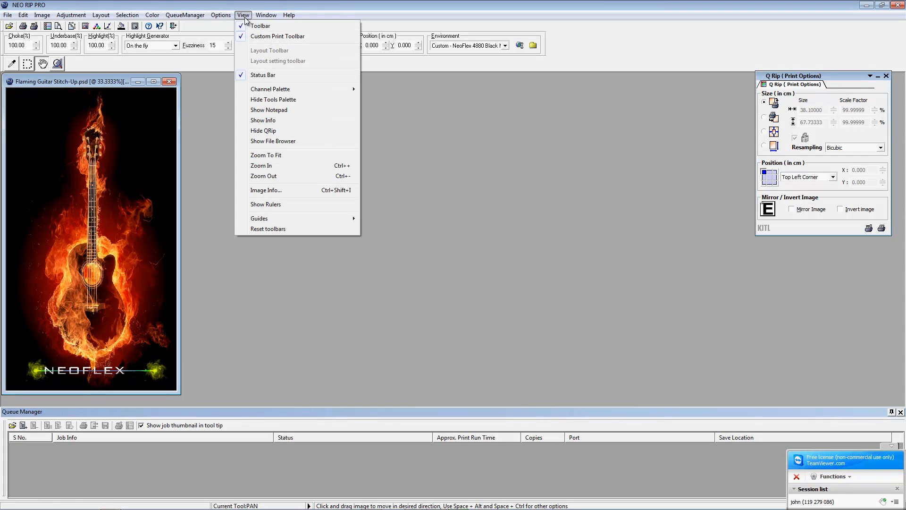
pyautogui.moveTo(255, 90)
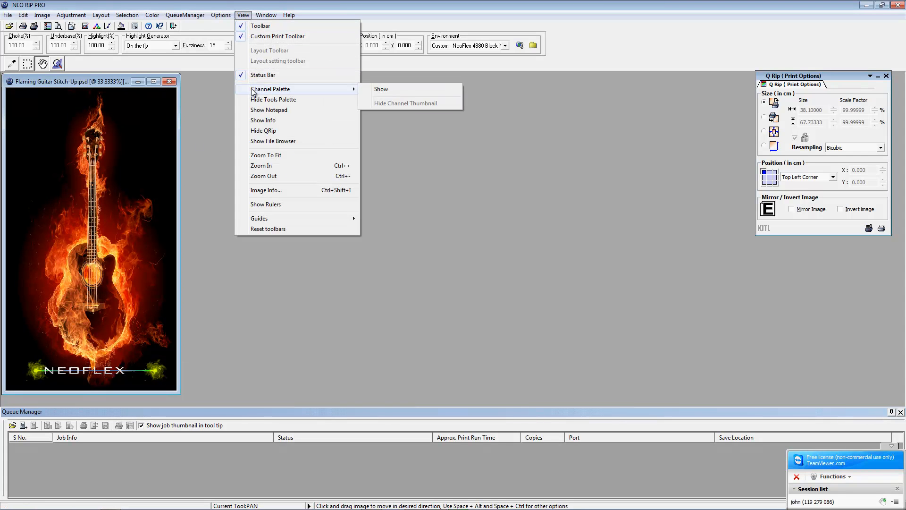
pyautogui.click(382, 89)
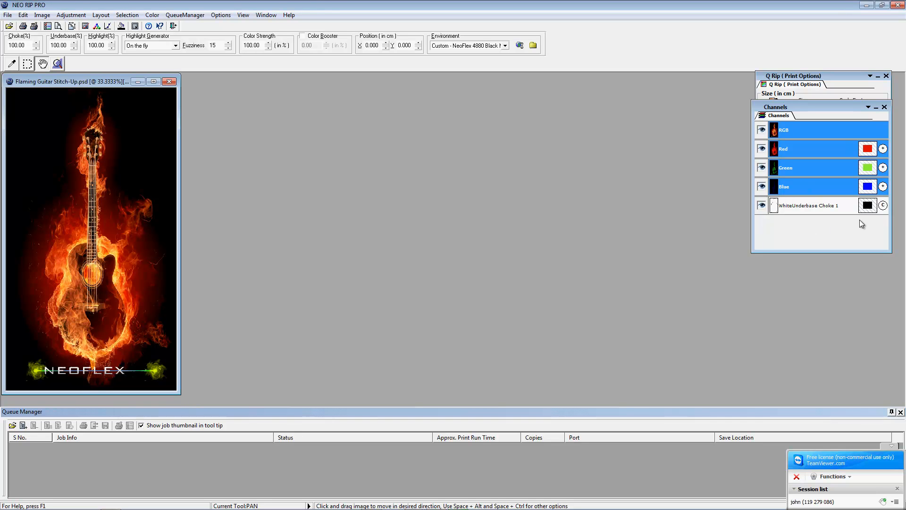
pyautogui.moveTo(796, 101); pyautogui.dragTo(815, 239)
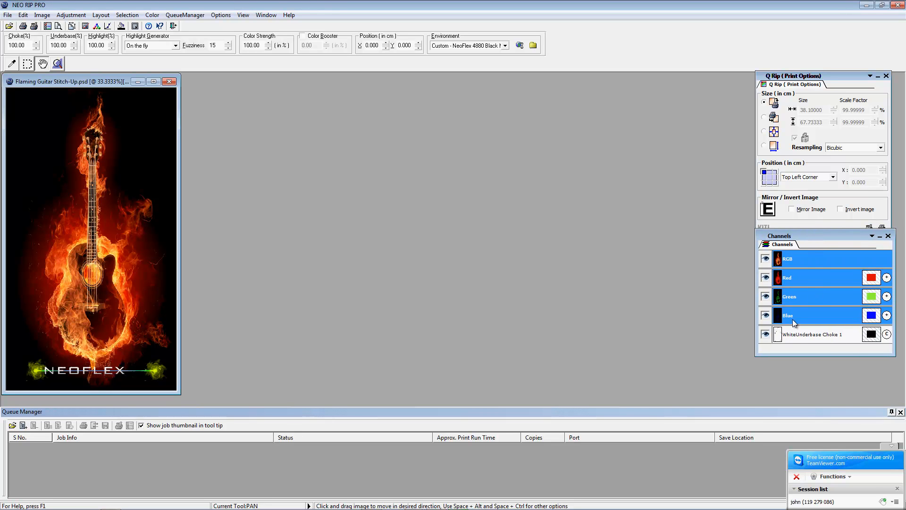
pyautogui.rightClick(792, 332)
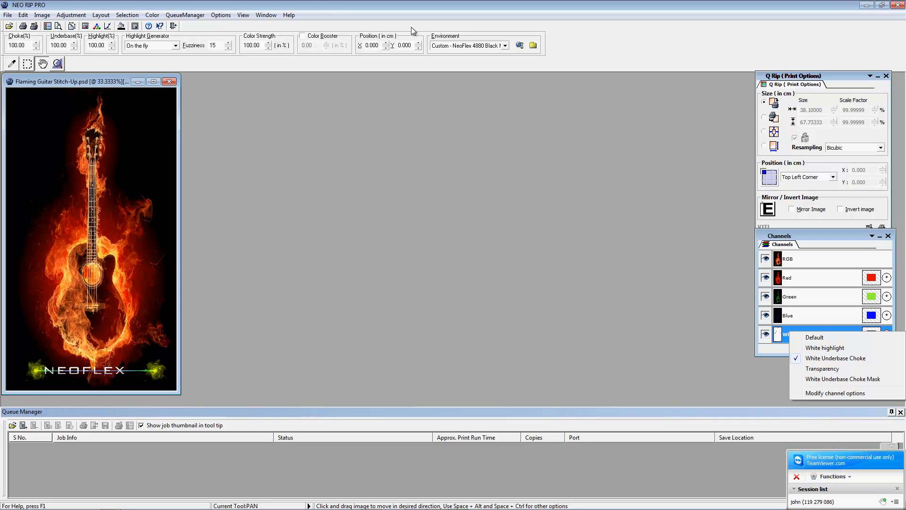
pyautogui.click(241, 143)
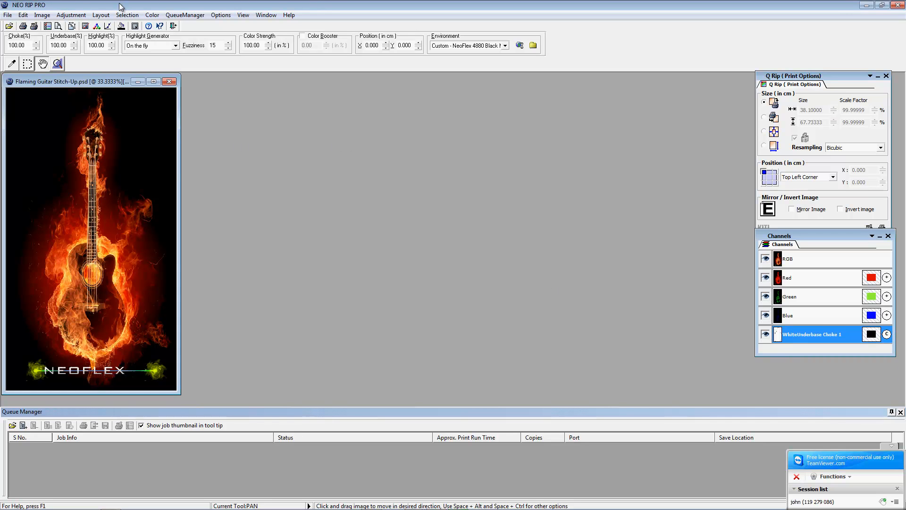
pyautogui.click(72, 16)
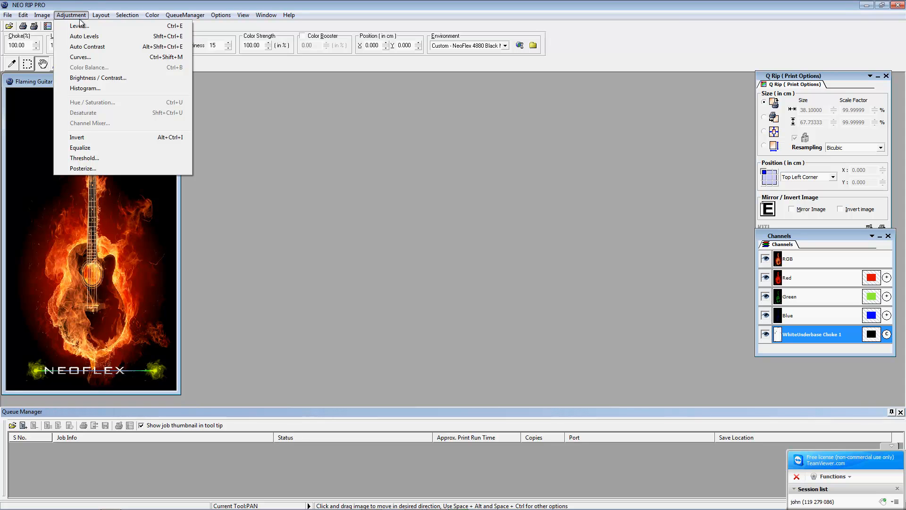
pyautogui.moveTo(41, 16)
pyautogui.click(90, 140)
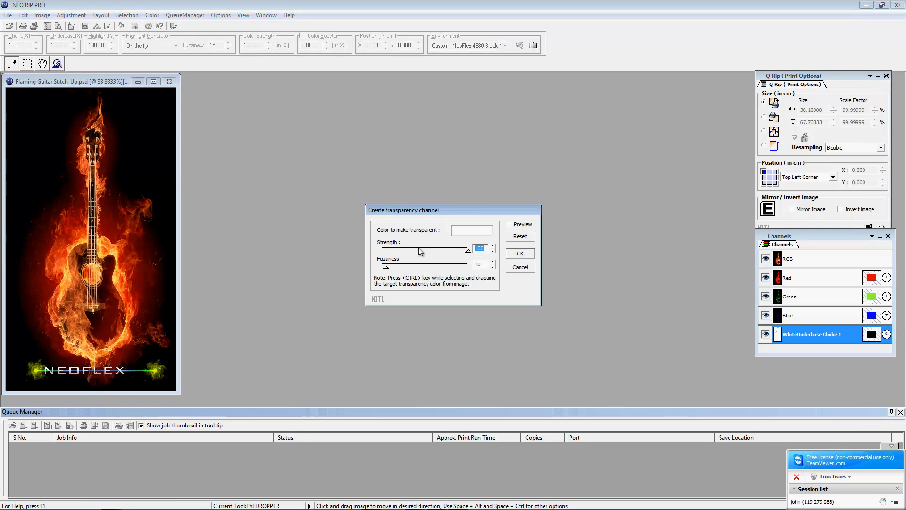
pyautogui.click(472, 235)
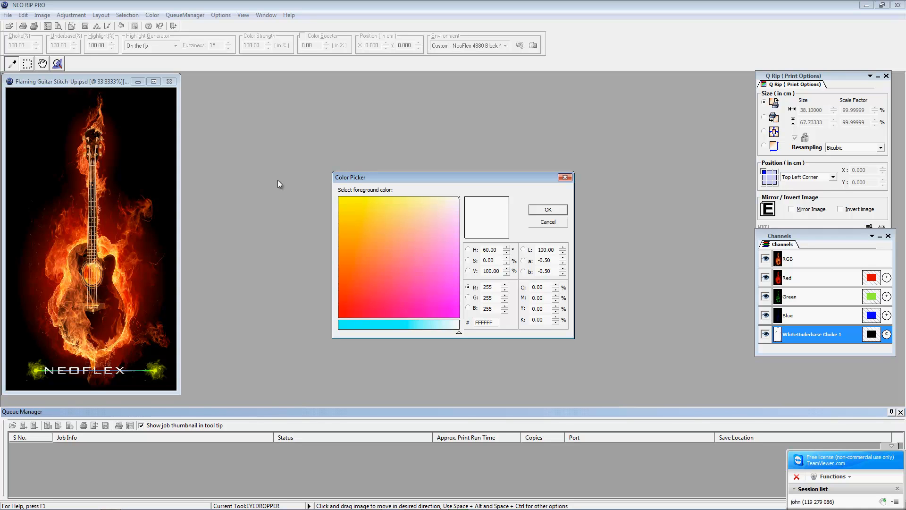
pyautogui.click(24, 115)
pyautogui.click(549, 222)
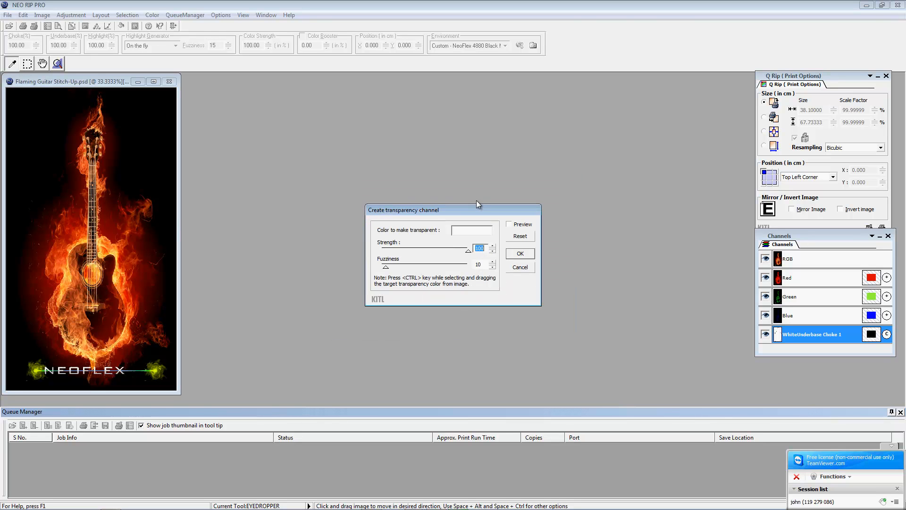
pyautogui.click(44, 126)
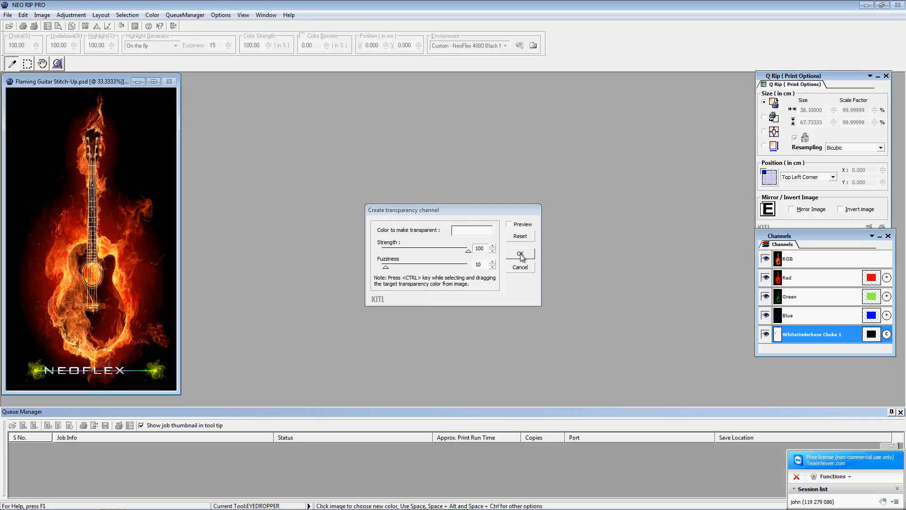
pyautogui.click(510, 225)
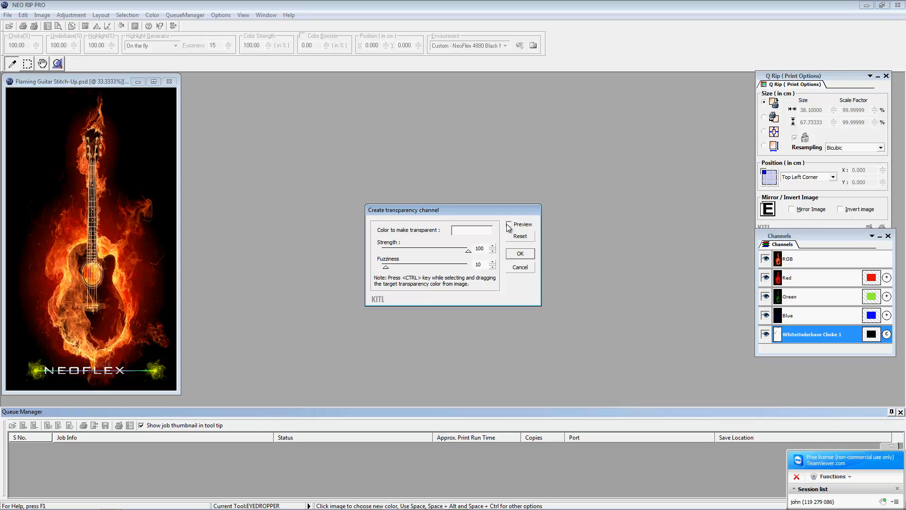
pyautogui.click(52, 104)
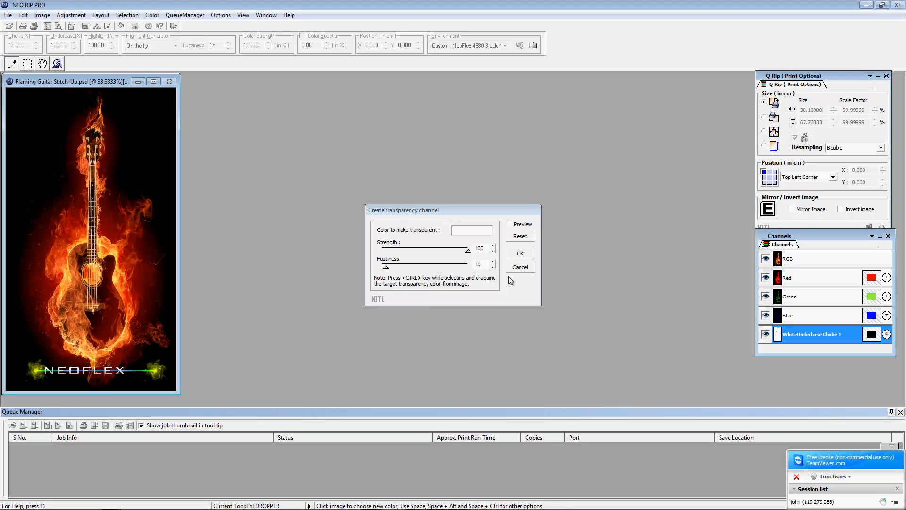
pyautogui.click(520, 267)
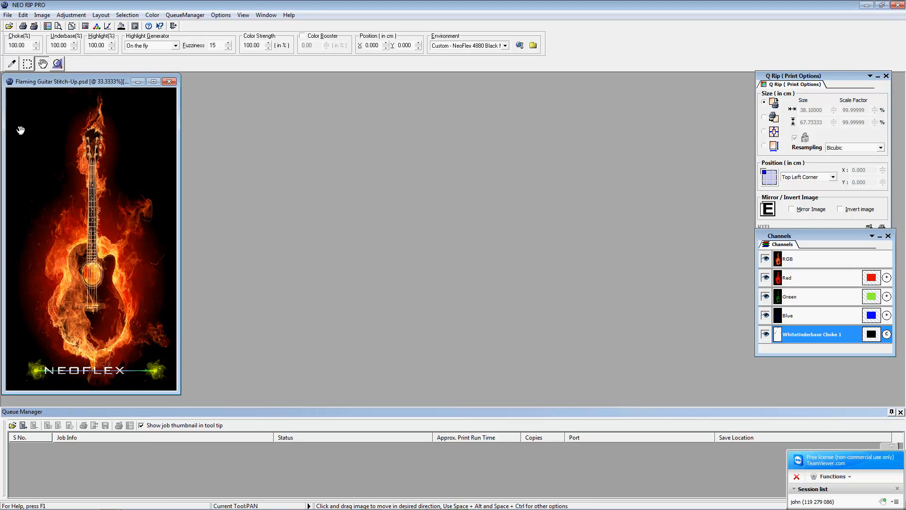
pyautogui.click(12, 63)
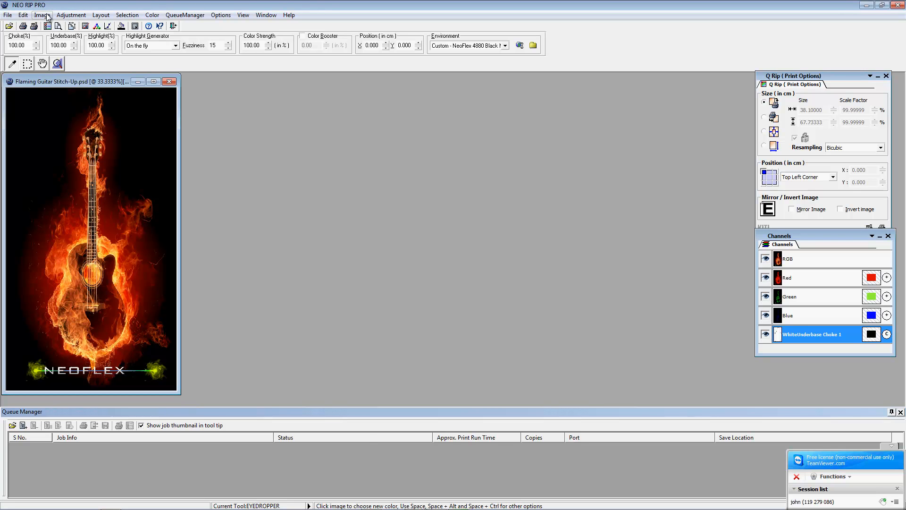
pyautogui.click(24, 15)
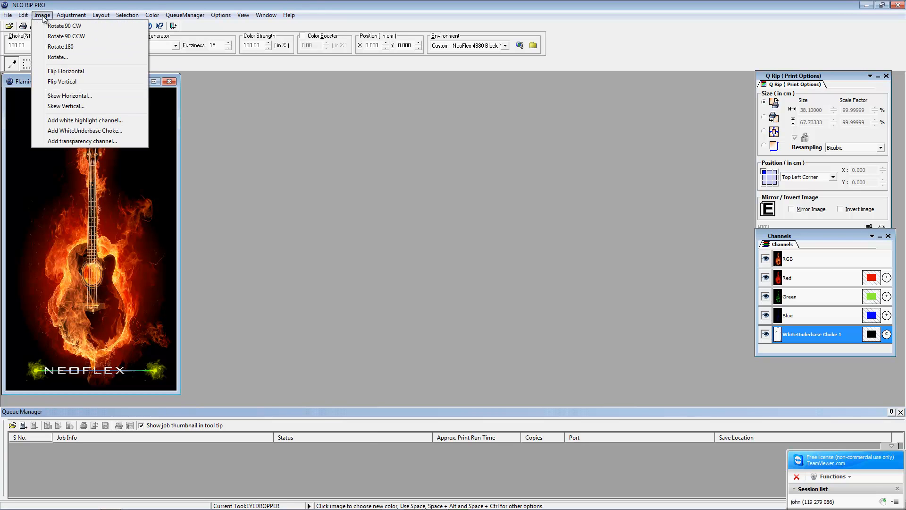
pyautogui.moveTo(41, 19)
pyautogui.moveTo(68, 14)
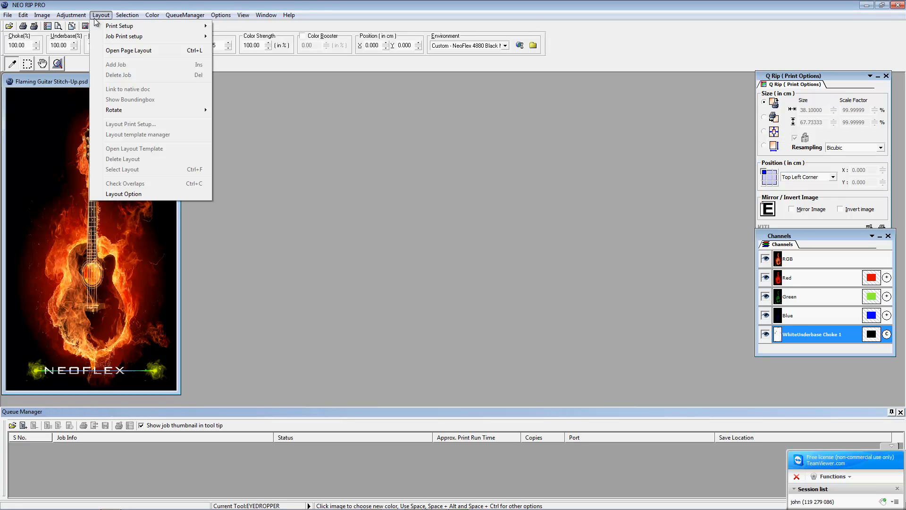
pyautogui.click(317, 113)
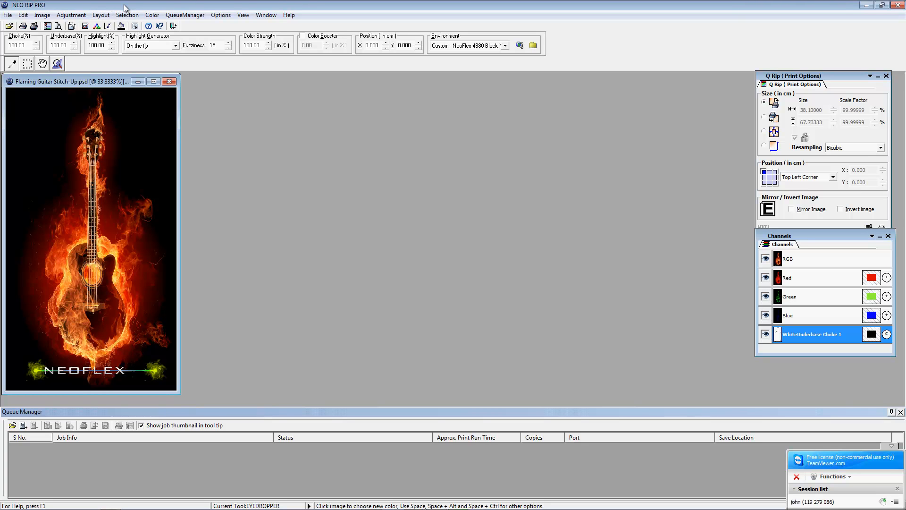
pyautogui.click(98, 14)
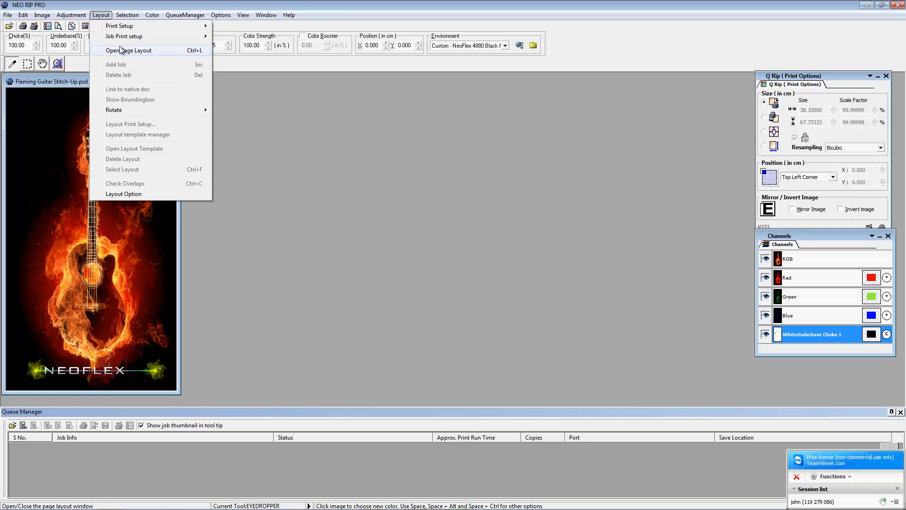
pyautogui.click(225, 86)
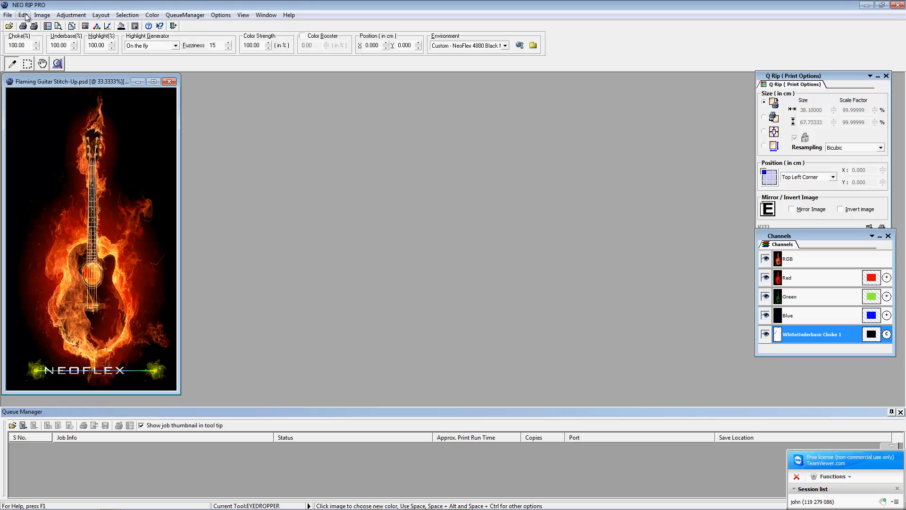
# Step: Switch to the rectangular marquee selection tool
pyautogui.click(122, 18)
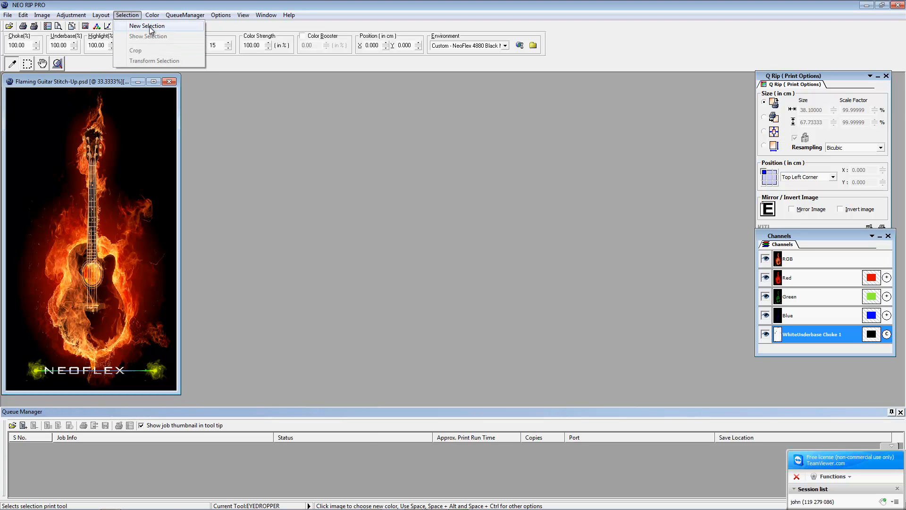
pyautogui.click(223, 124)
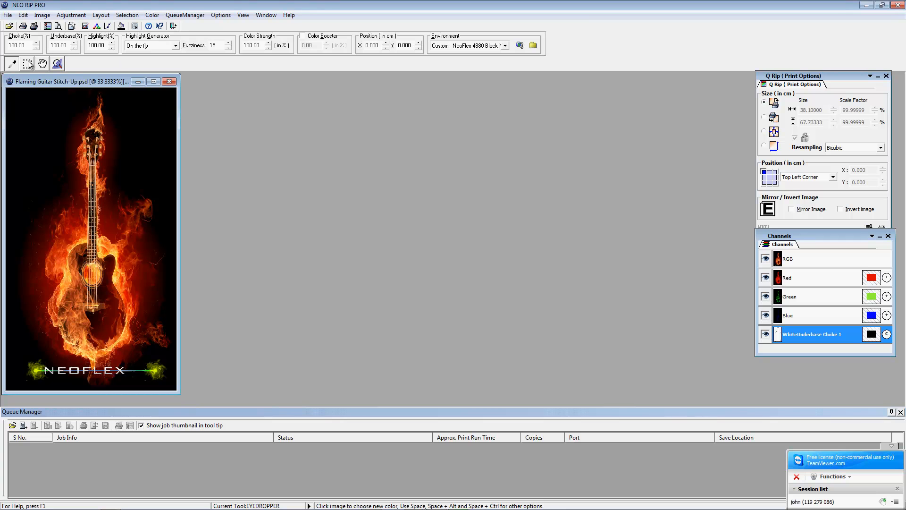
pyautogui.click(58, 65)
pyautogui.click(28, 64)
pyautogui.click(127, 15)
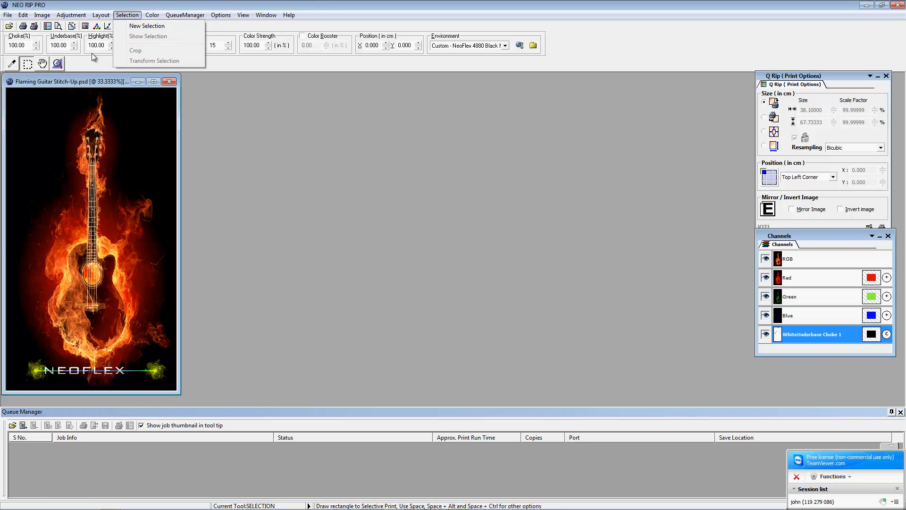
pyautogui.click(264, 167)
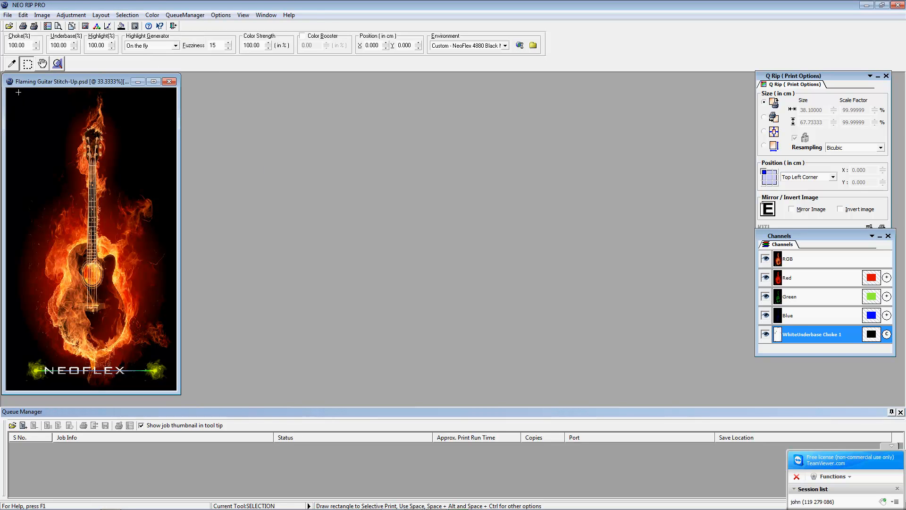
# Step: Crop to a selection of nearly the whole guitar, placing the cropped copy beside the original
pyautogui.moveTo(70, 154); pyautogui.dragTo(168, 390)
pyautogui.rightClick(49, 213)
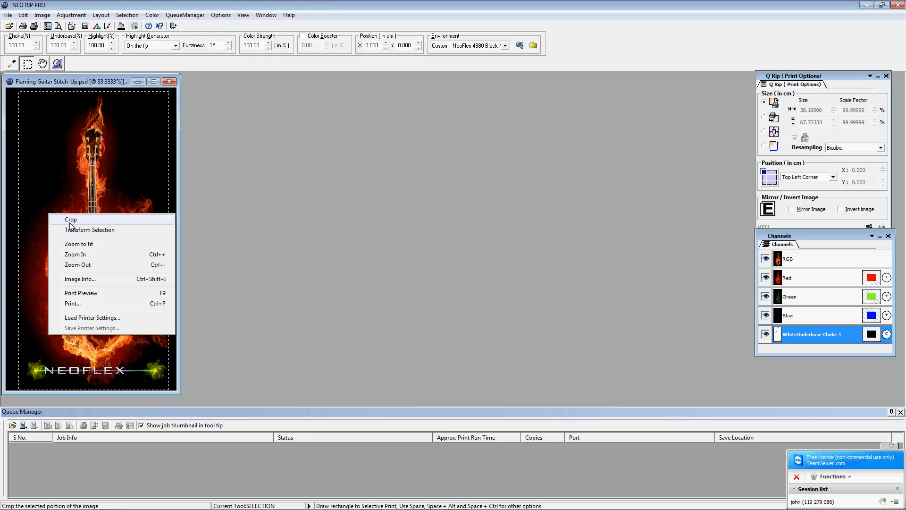
pyautogui.click(65, 220)
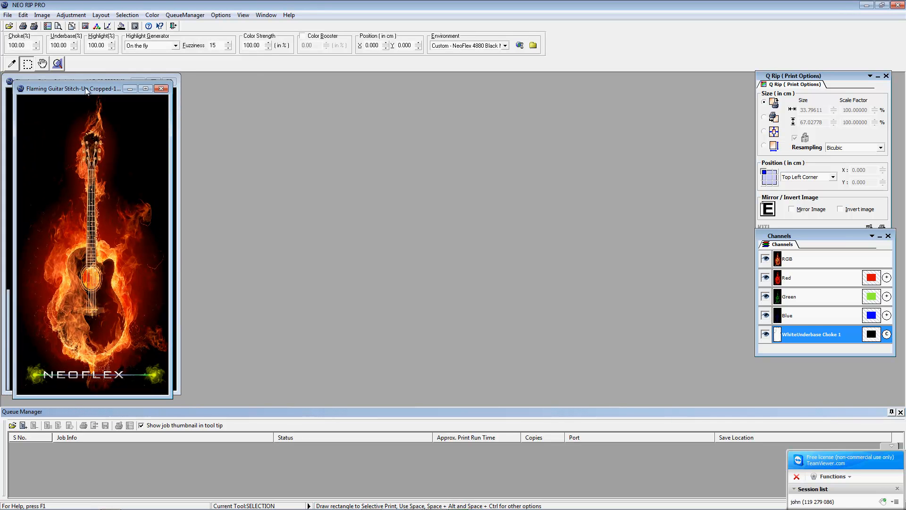
pyautogui.moveTo(85, 86); pyautogui.dragTo(220, 112)
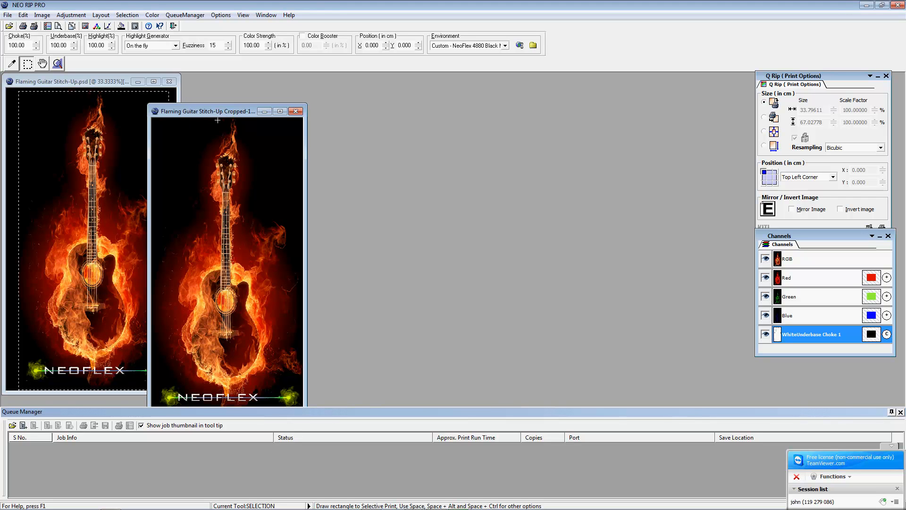
# Step: In Color Management, set Default RGB to sRGB IEC61966-2.1 and Default CMYK to U.S. Web Coated (SWOP) v2
pyautogui.click(157, 16)
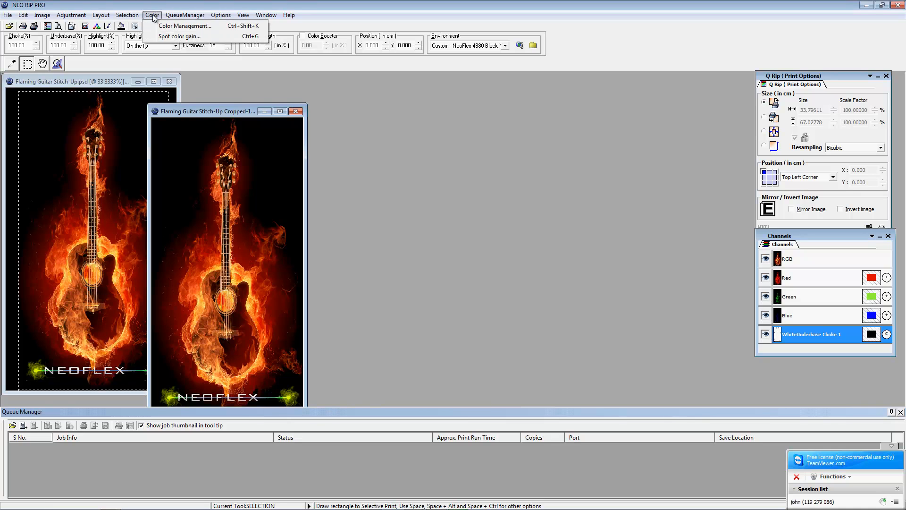
pyautogui.moveTo(130, 18)
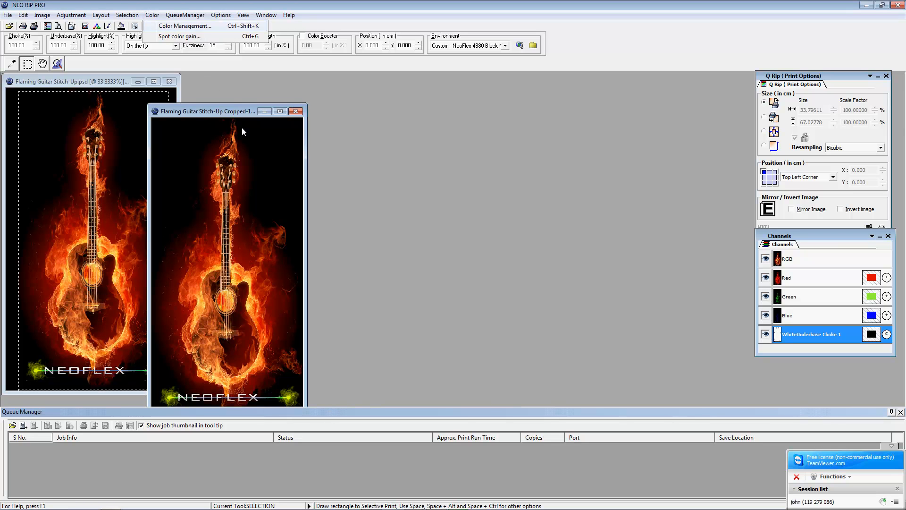
pyautogui.press('Return')
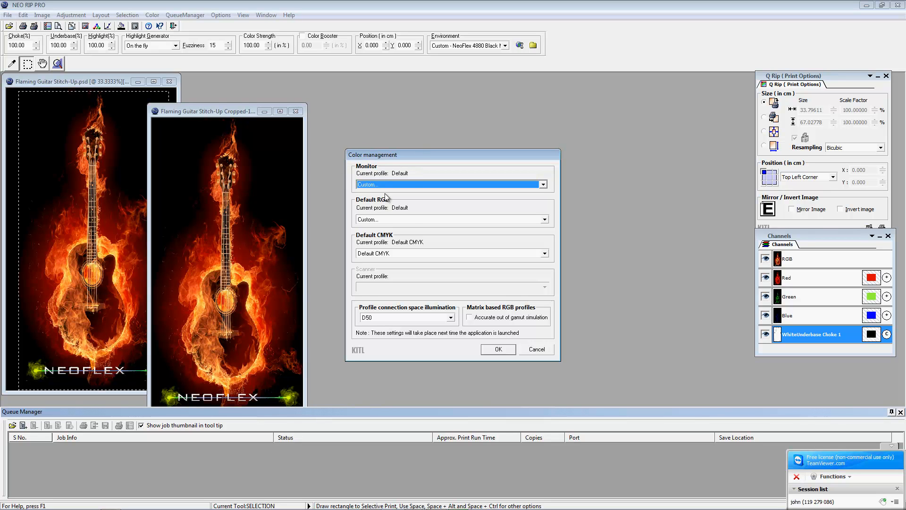
pyautogui.click(383, 220)
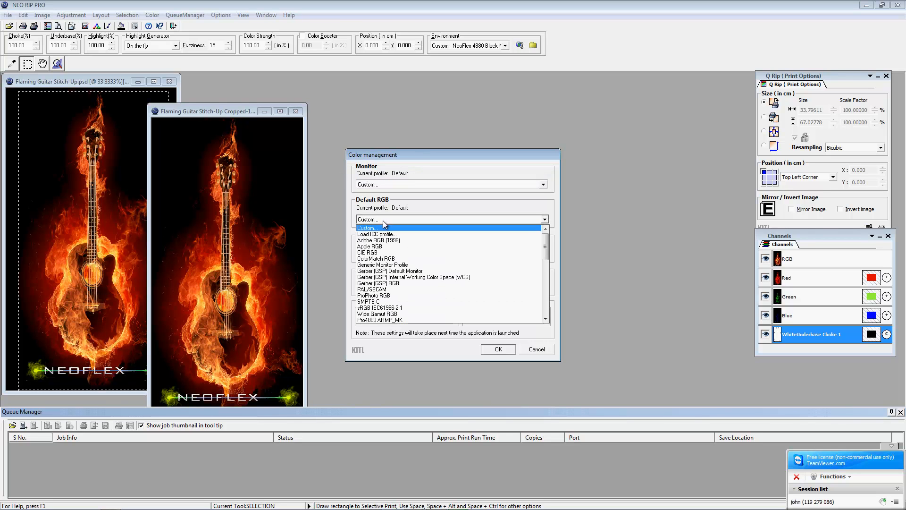
pyautogui.click(399, 308)
pyautogui.click(382, 253)
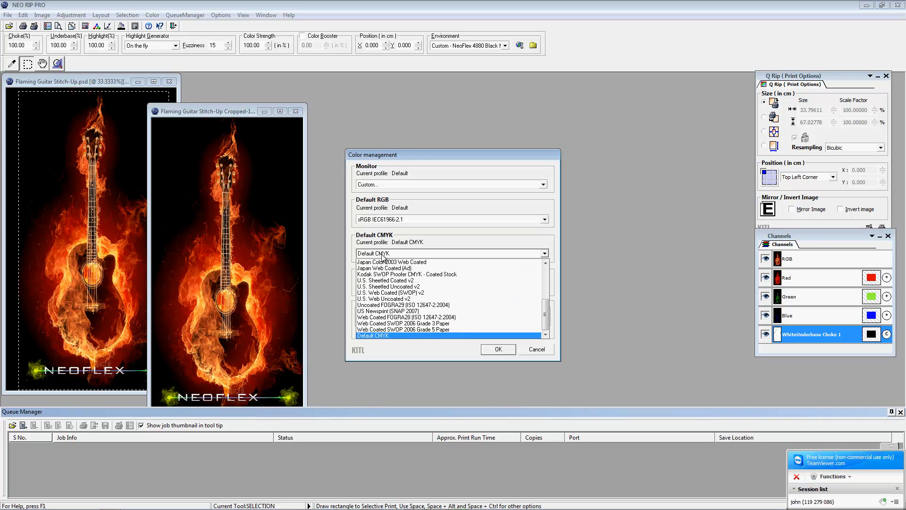
pyautogui.click(382, 294)
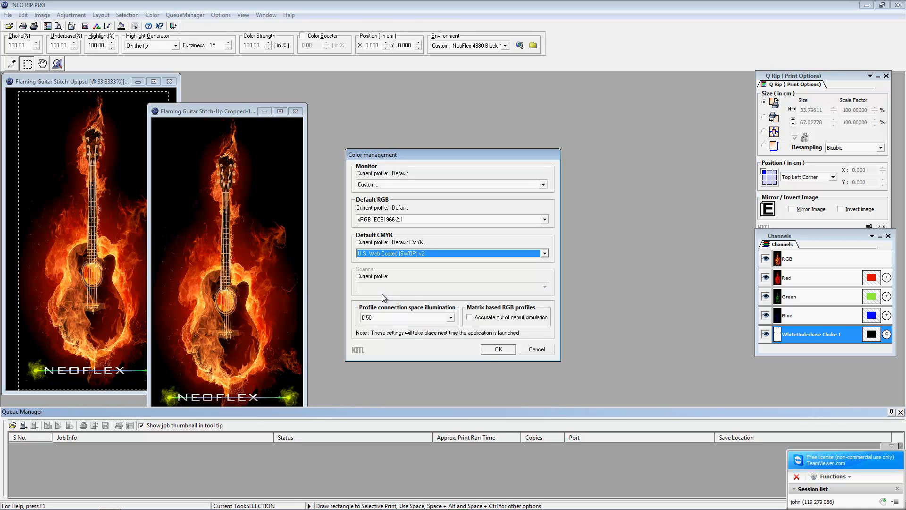
pyautogui.click(491, 350)
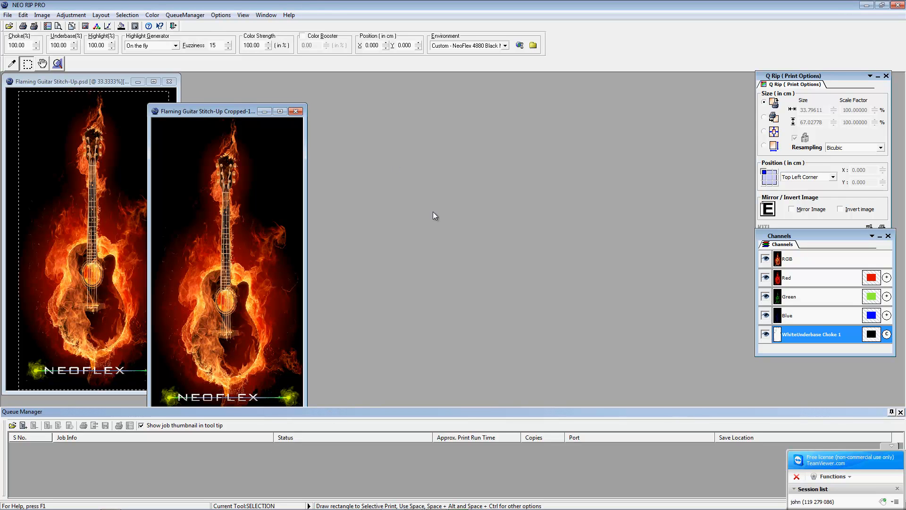
# Step: Open the QueueManager menu to view its document options
pyautogui.click(178, 15)
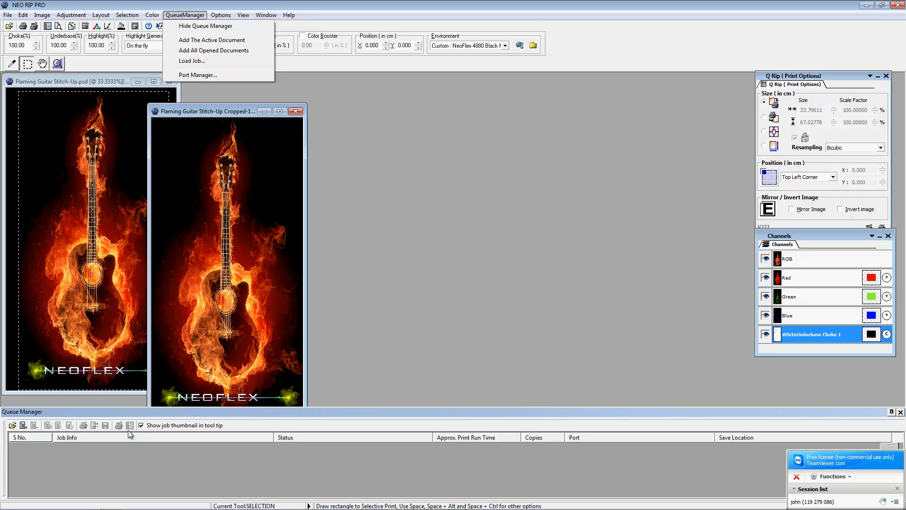
# Step: Dismiss the QueueManager menu and bring up the Ink Cost settings from Options
pyautogui.click(163, 121)
pyautogui.click(176, 15)
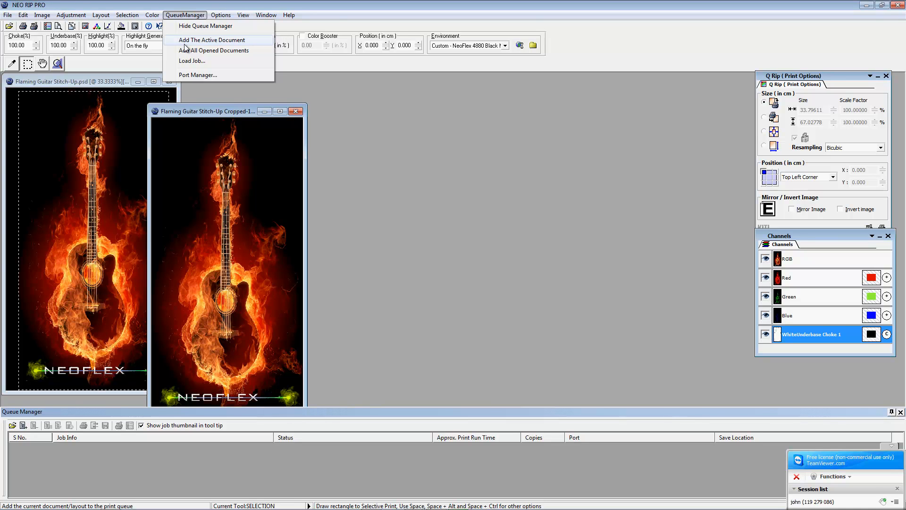
pyautogui.click(466, 207)
pyautogui.click(220, 15)
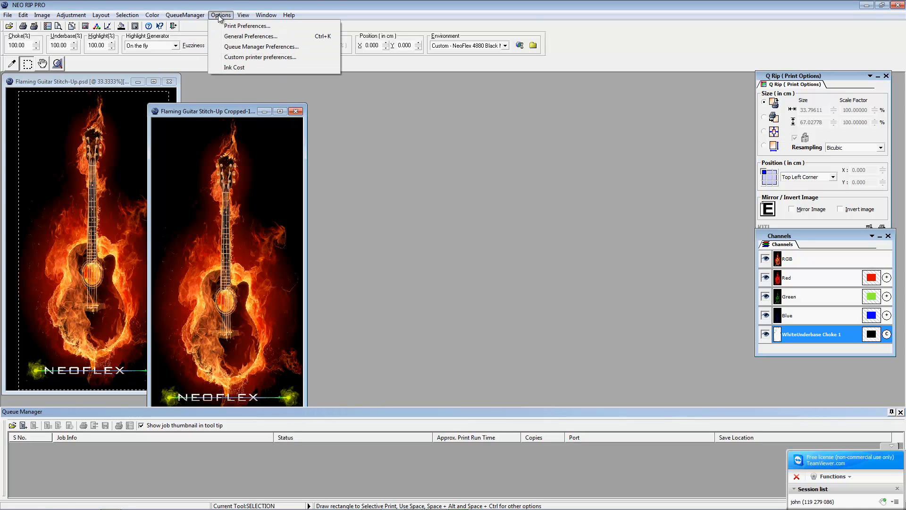
pyautogui.click(236, 67)
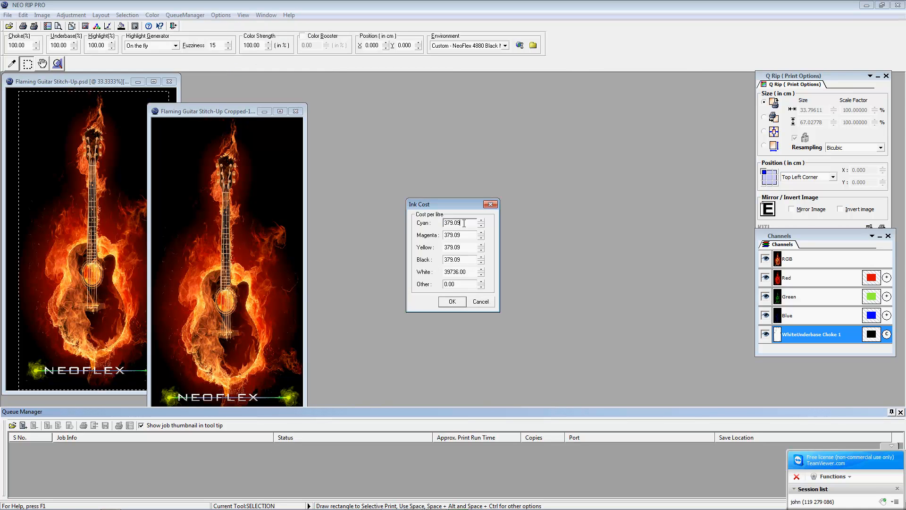
# Step: Enter 295 per litre for Cyan, Magenta, Yellow and Black, and 318 for White
pyautogui.write('295')
pyautogui.press('Tab')
pyautogui.write('295')
pyautogui.moveTo(457, 226); pyautogui.dragTo(443, 226)
pyautogui.moveTo(464, 247); pyautogui.dragTo(343, 234)
pyautogui.write('295')
pyautogui.press('Tab')
pyautogui.write('295')
pyautogui.press('Tab')
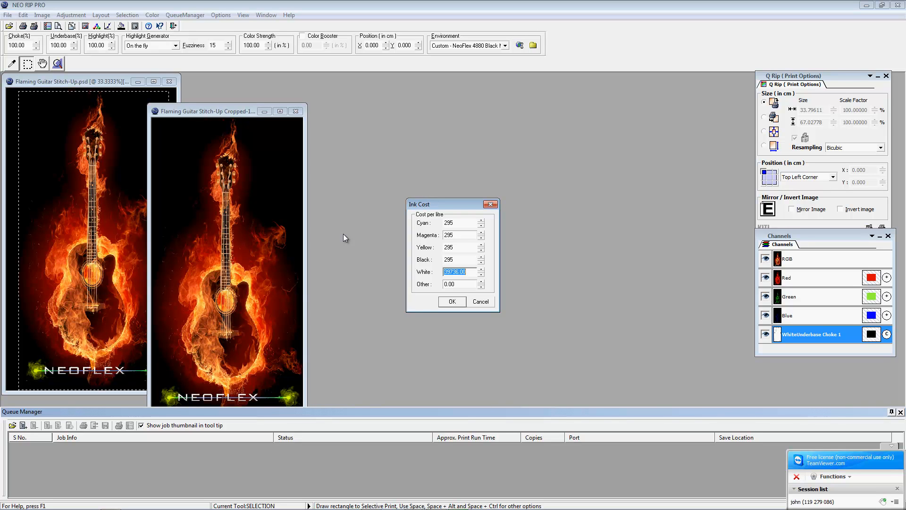
pyautogui.write('318')
# Step: Save the ink costs and move the cropped guitar window toward the centre
pyautogui.click(453, 302)
pyautogui.click(185, 15)
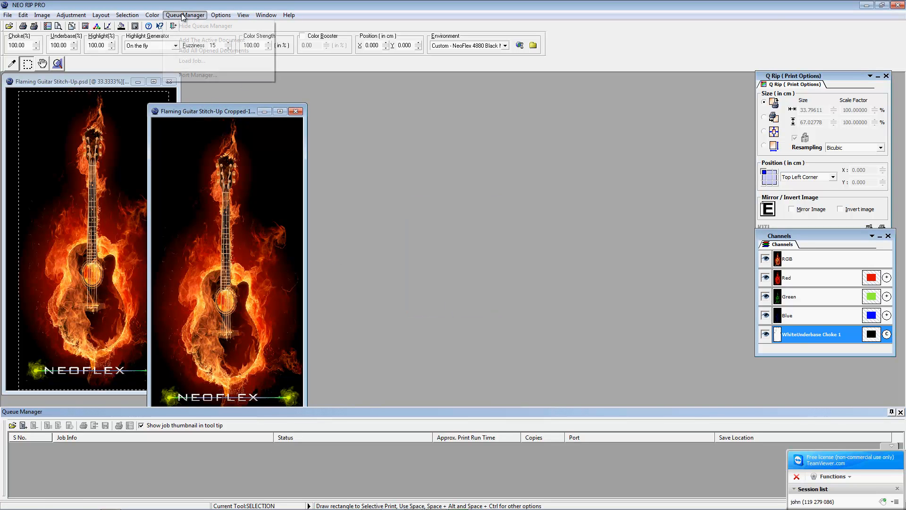
pyautogui.click(185, 111)
pyautogui.moveTo(224, 116); pyautogui.dragTo(395, 118)
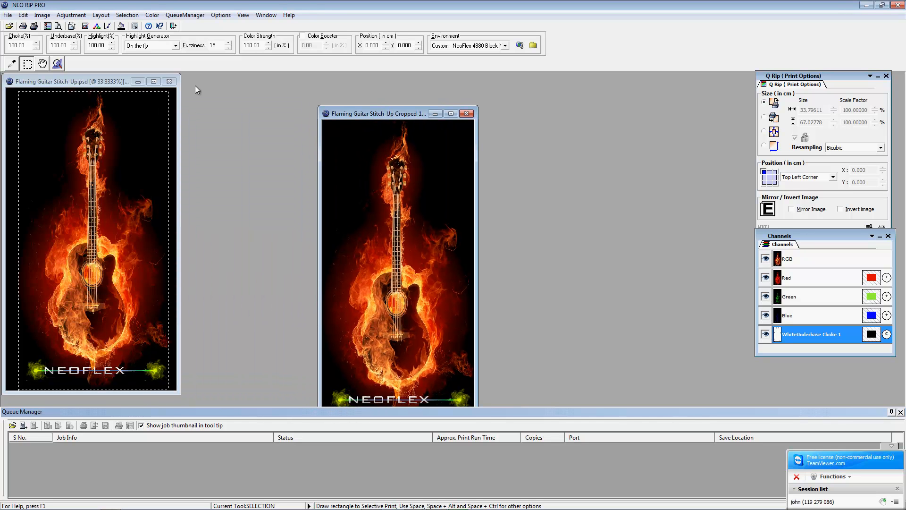
# Step: Add the cropped guitar image to the print queue, then delete the queued job
pyautogui.click(181, 18)
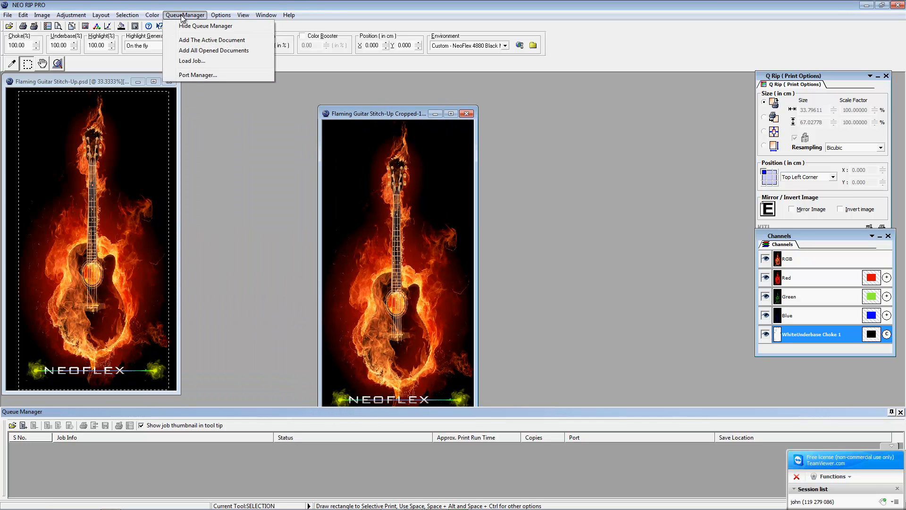
pyautogui.click(184, 40)
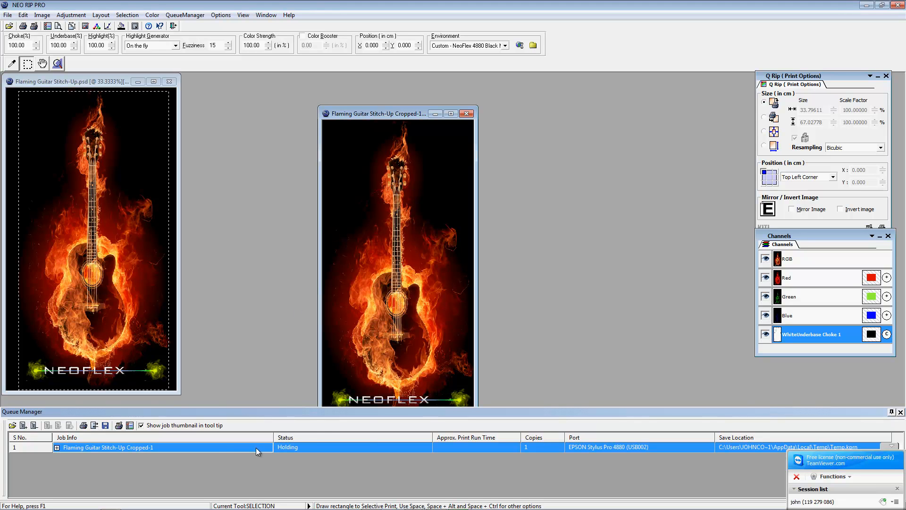
pyautogui.rightClick(288, 449)
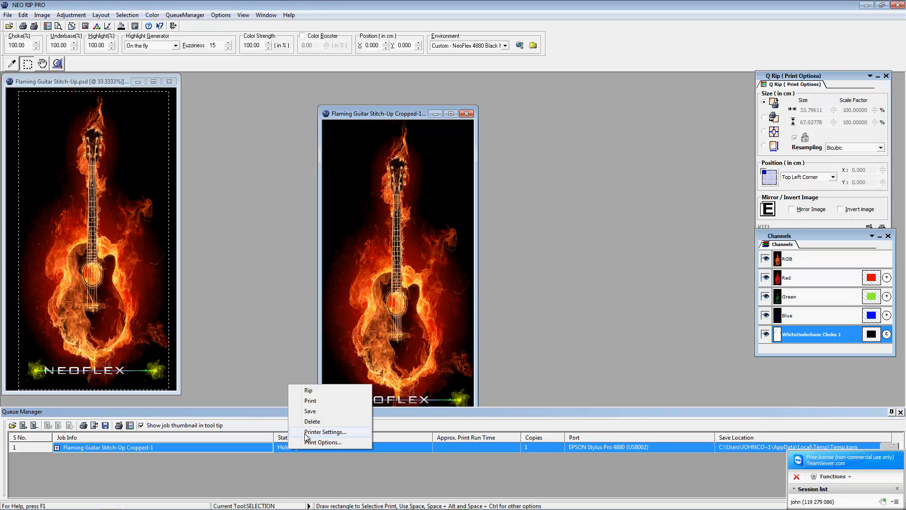
pyautogui.click(313, 421)
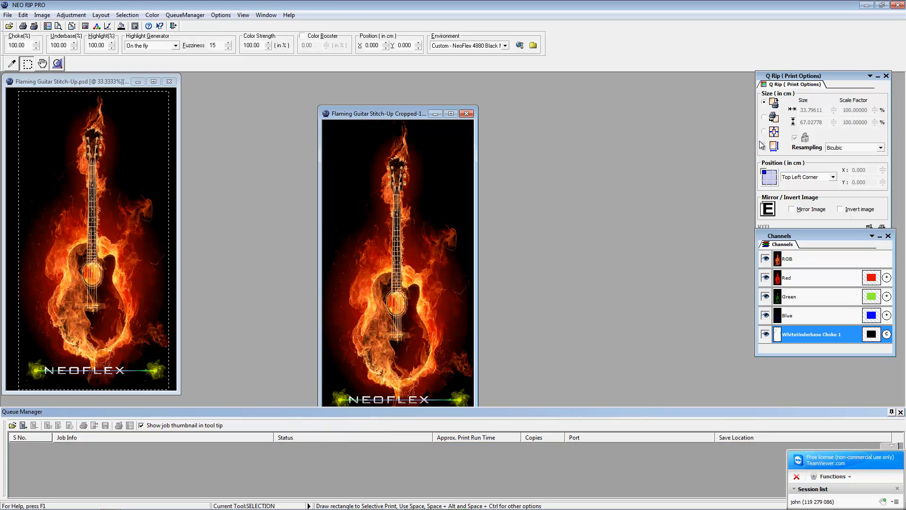
# Step: Enable editable size and scale in the Q Rip panel and select its width value
pyautogui.click(764, 147)
pyautogui.moveTo(810, 77); pyautogui.dragTo(722, 63)
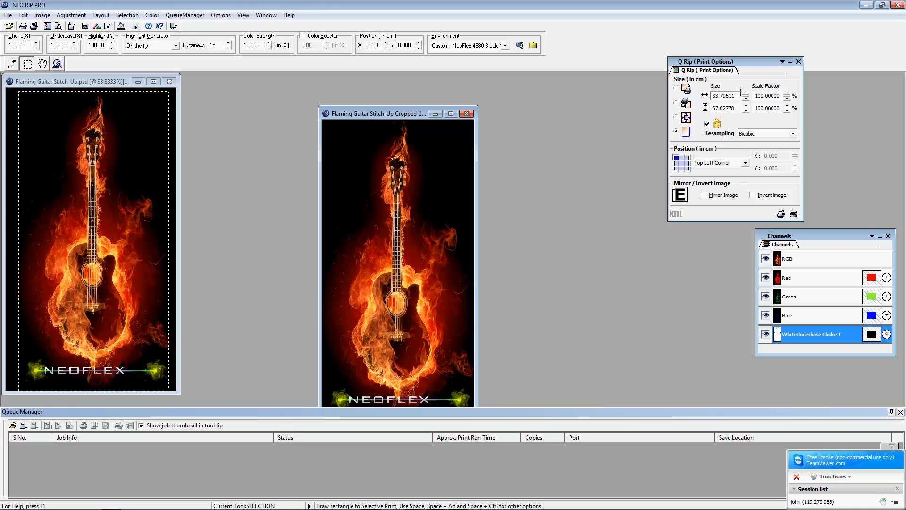
pyautogui.moveTo(740, 94); pyautogui.dragTo(711, 94)
pyautogui.rightClick(733, 97)
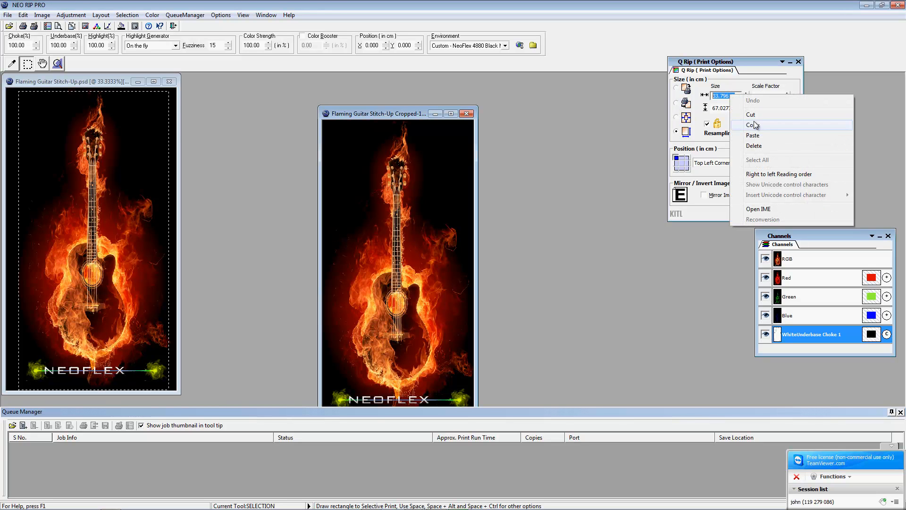
pyautogui.click(624, 161)
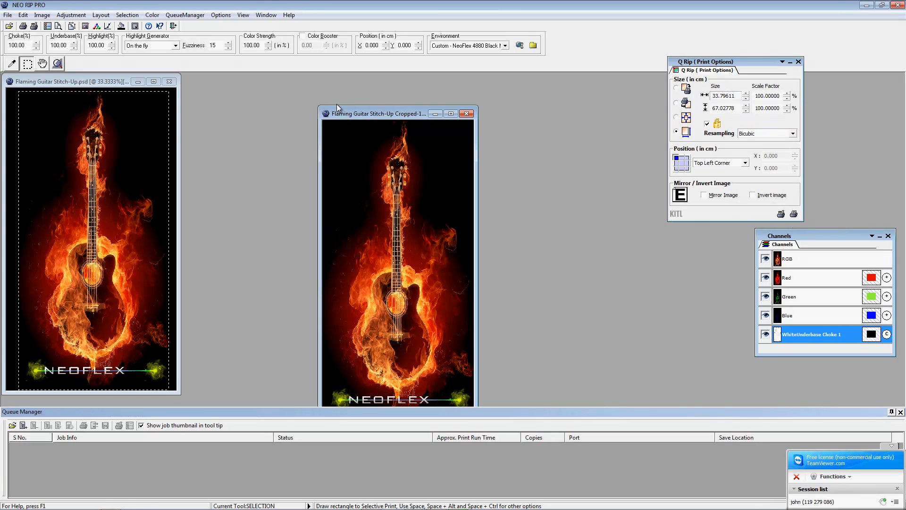
# Step: Change the Printing Preferences default unit from Centimeter to Inch, then close the Q Rip panel
pyautogui.click(220, 15)
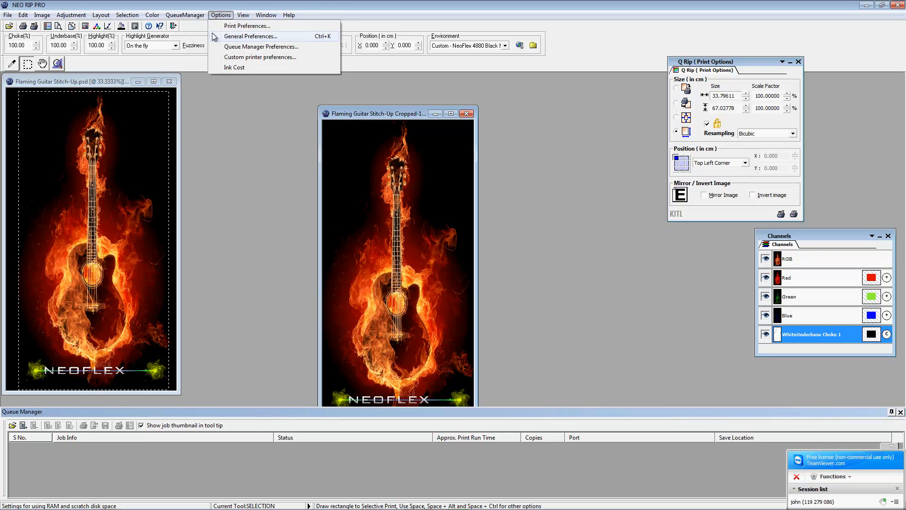
pyautogui.click(232, 26)
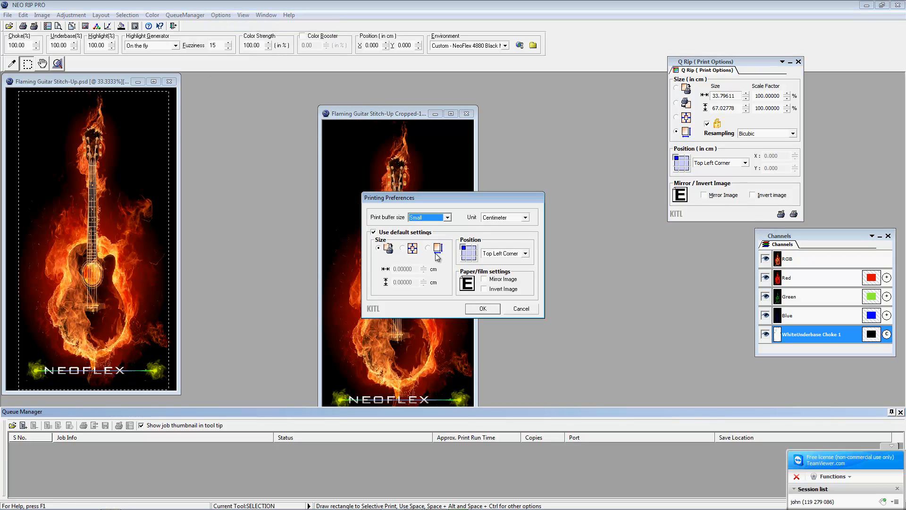
pyautogui.click(525, 217)
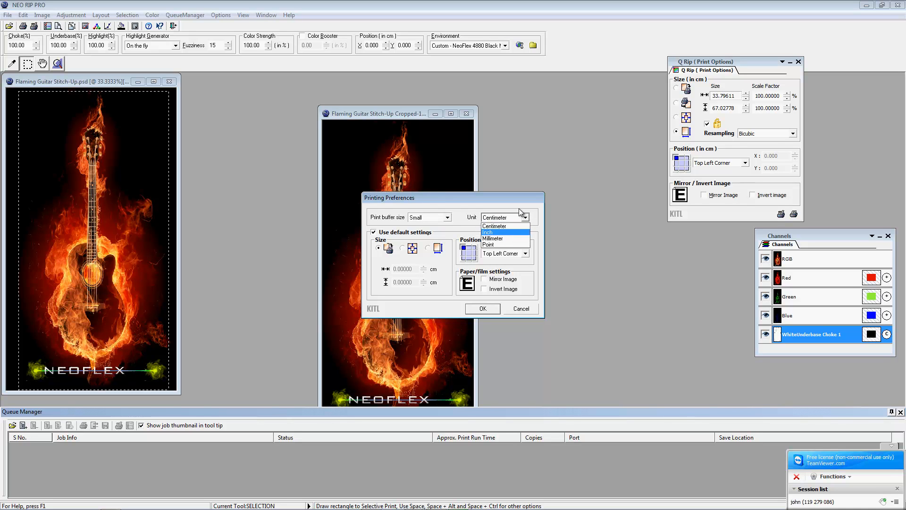
pyautogui.click(503, 233)
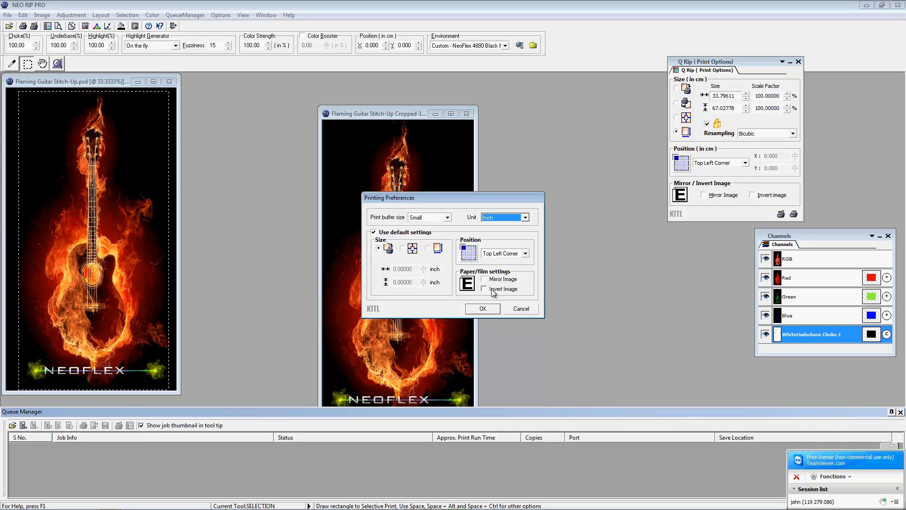
pyautogui.click(484, 309)
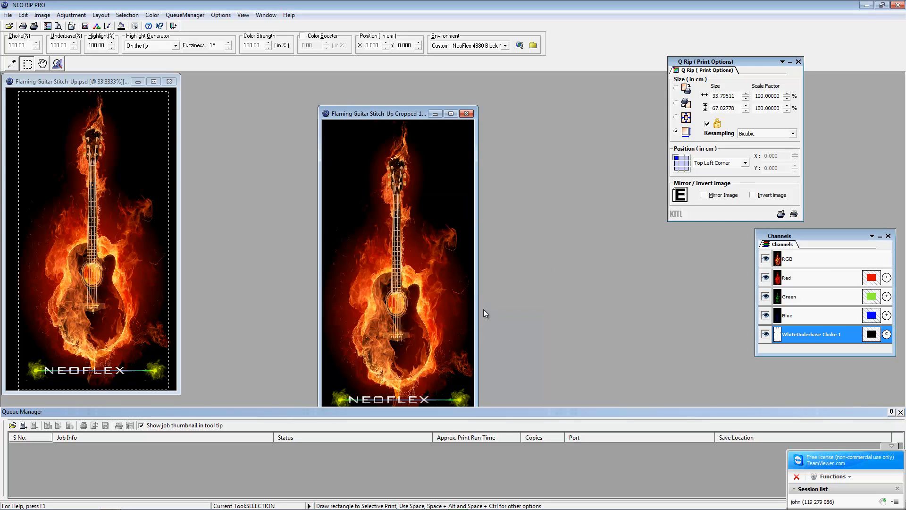
pyautogui.click(798, 62)
# Step: Show the Q Rip panel again and queue Flaming Guitar Stitch-Up Cropped-1 as a Holding job for the EPSON Stylus Pro 4880
pyautogui.click(243, 14)
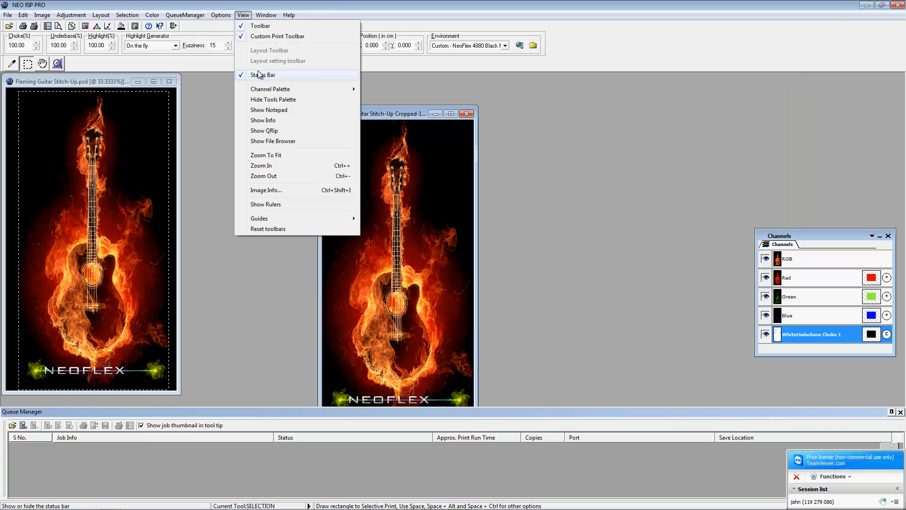
pyautogui.click(264, 130)
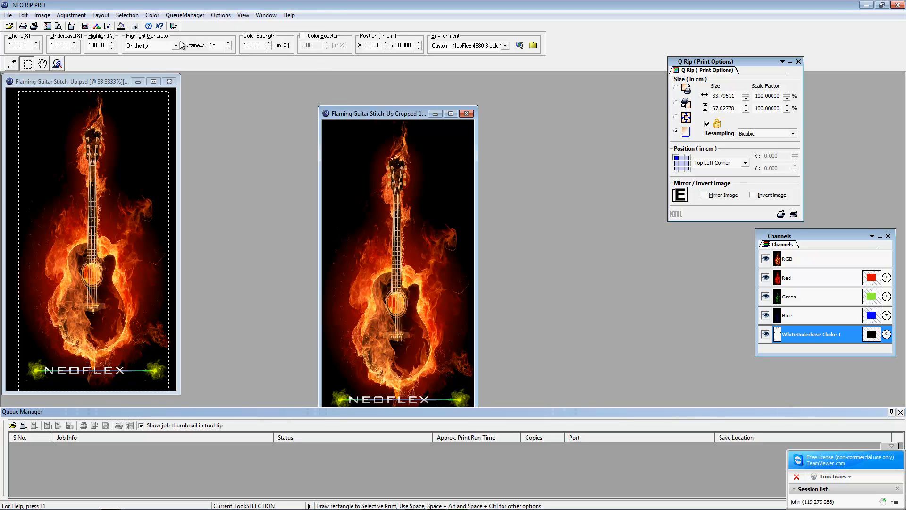
pyautogui.click(221, 15)
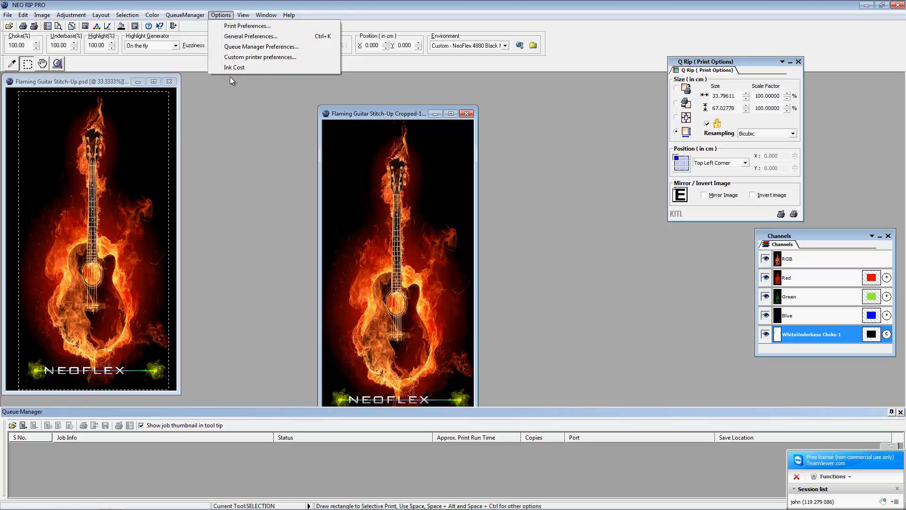
pyautogui.moveTo(183, 16)
pyautogui.click(211, 40)
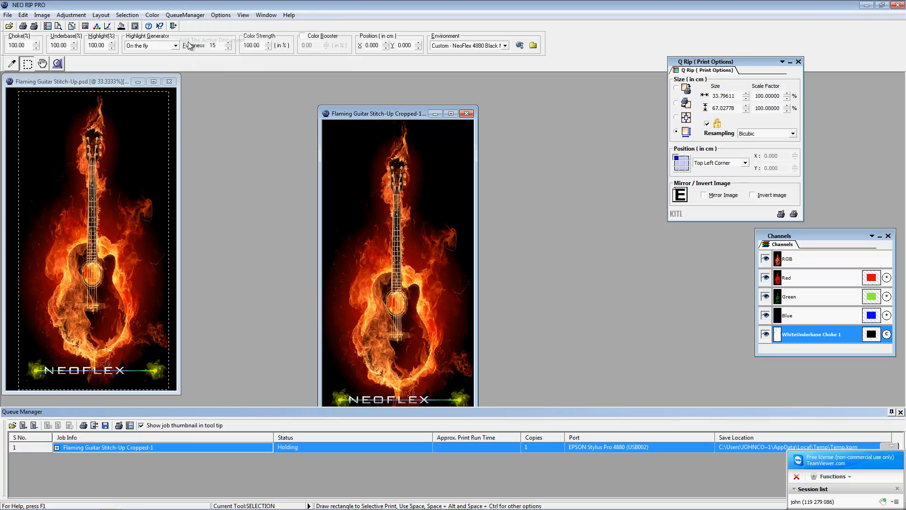
# Step: Rip the Flaming Guitar Stitch-Up Cropped-1 job, white underbase first, and nudge its window up
pyautogui.click(95, 425)
pyautogui.rightClick(108, 449)
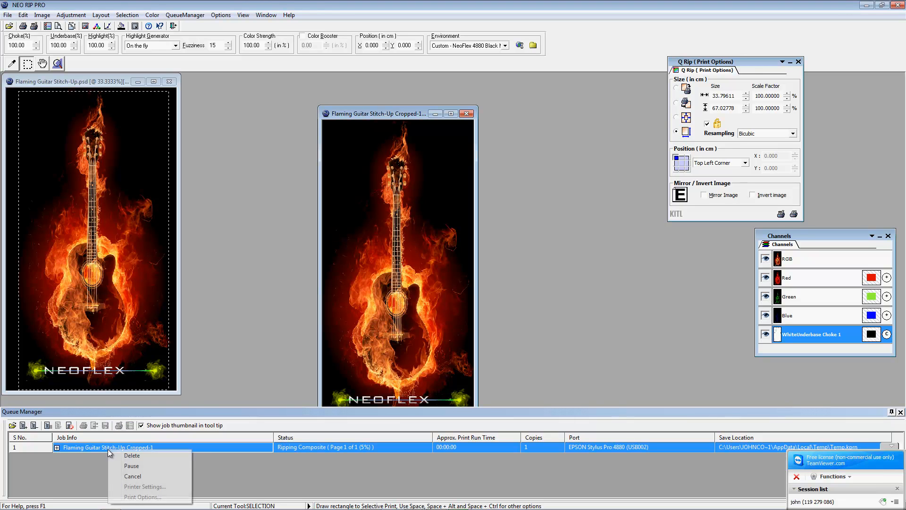
pyautogui.click(266, 314)
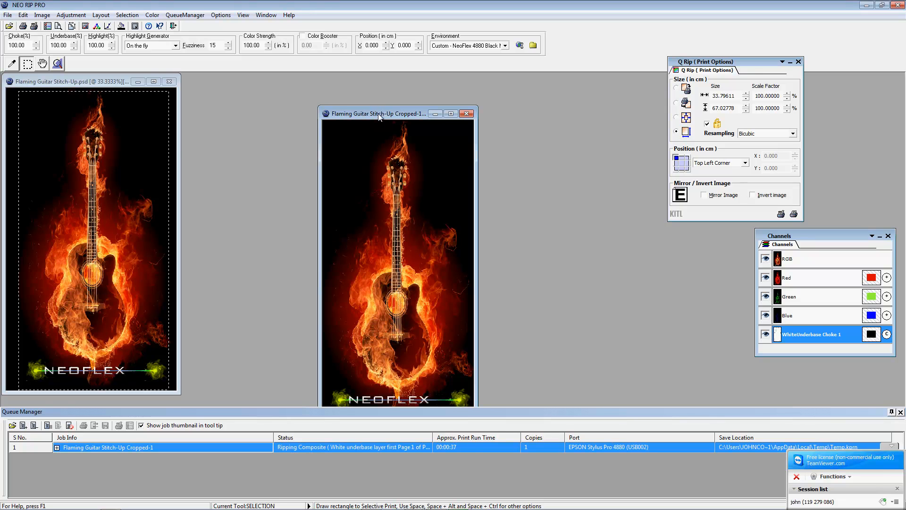
pyautogui.moveTo(380, 115); pyautogui.dragTo(373, 92)
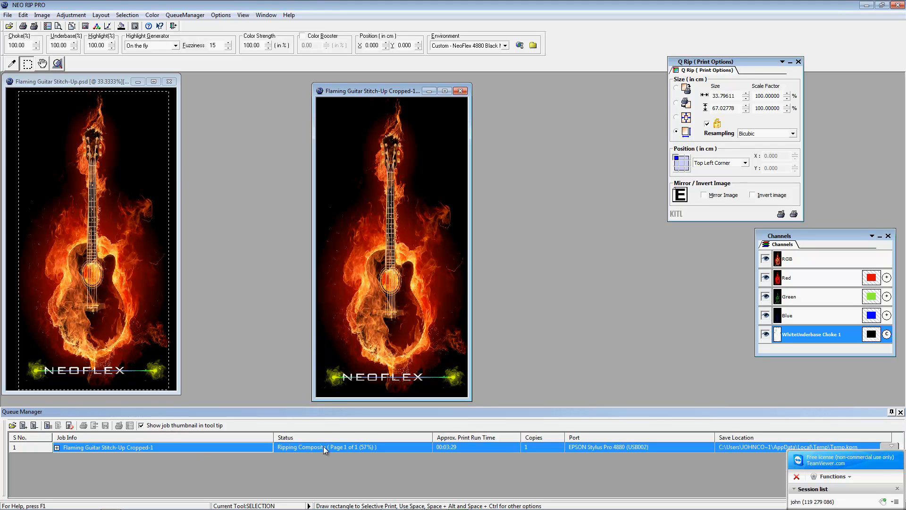
# Step: Expand the Flaming Guitar Stitch-Up Cropped-1 job details and widen the Job Info column
pyautogui.click(56, 447)
pyautogui.scroll(-3, 222, 450)
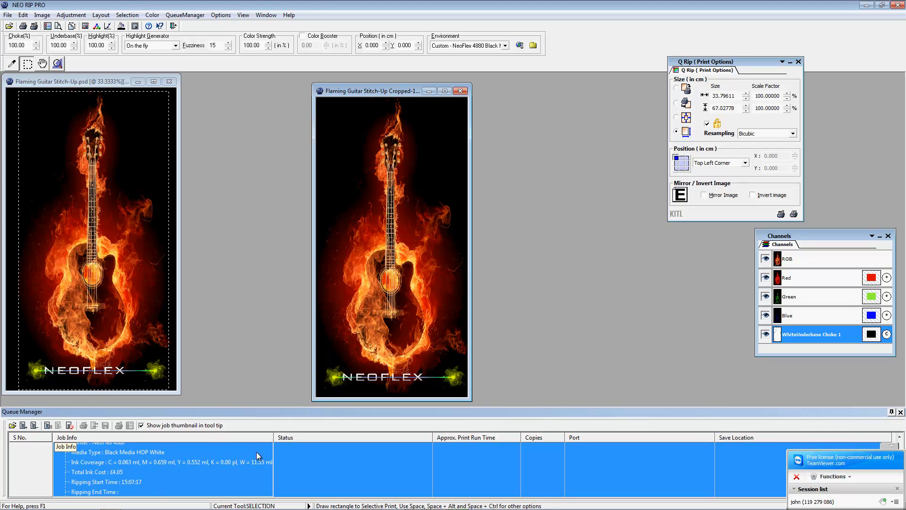
pyautogui.moveTo(273, 438); pyautogui.dragTo(288, 437)
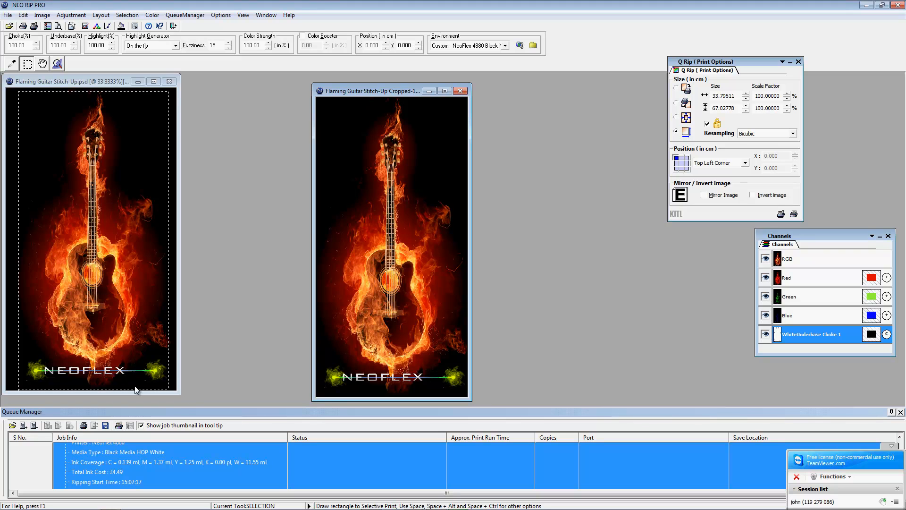
# Step: Browse the View menu without changes, then bring up the Layout menu commands
pyautogui.click(243, 15)
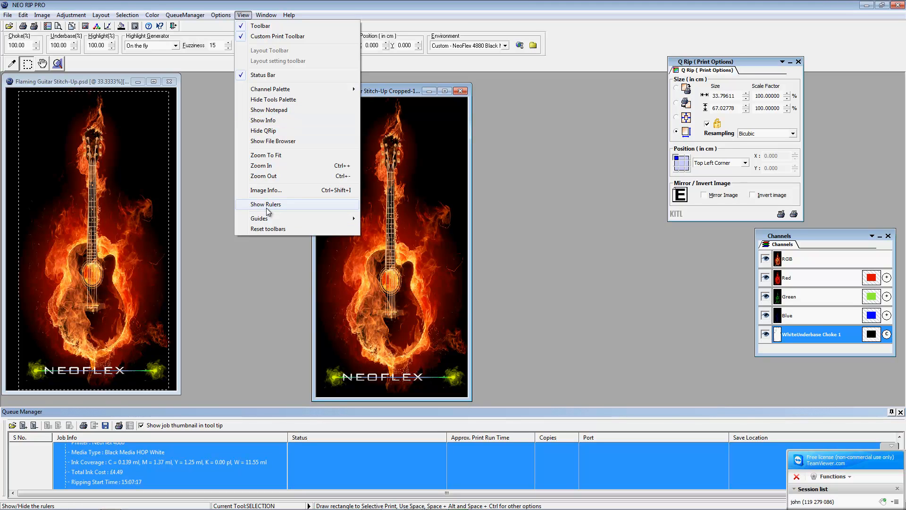
pyautogui.click(204, 184)
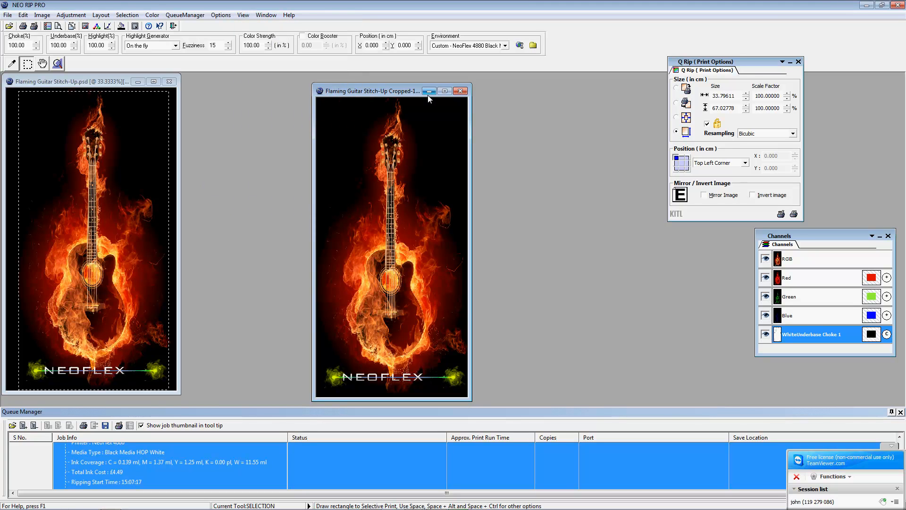
pyautogui.click(464, 93)
pyautogui.click(100, 15)
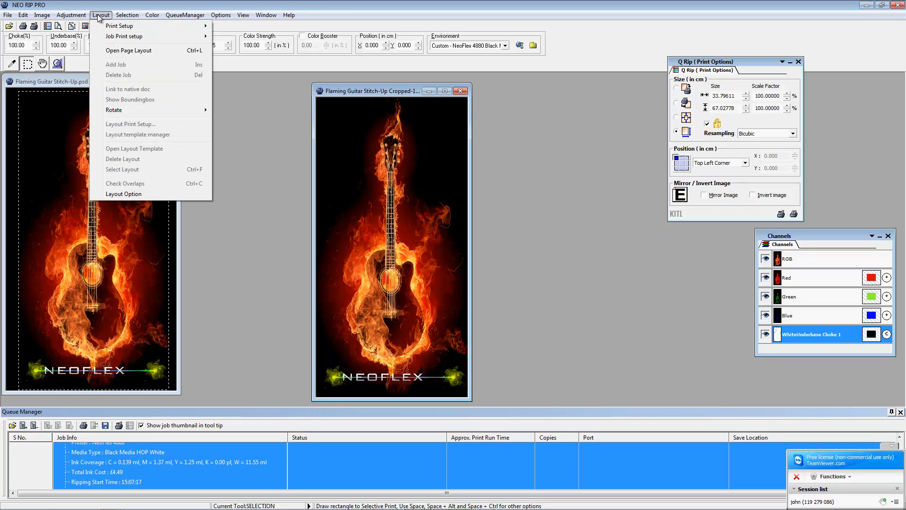
# Step: Open Page Layout, close the Channels panel, move Q Rip aside, and browse layout templates
pyautogui.click(109, 50)
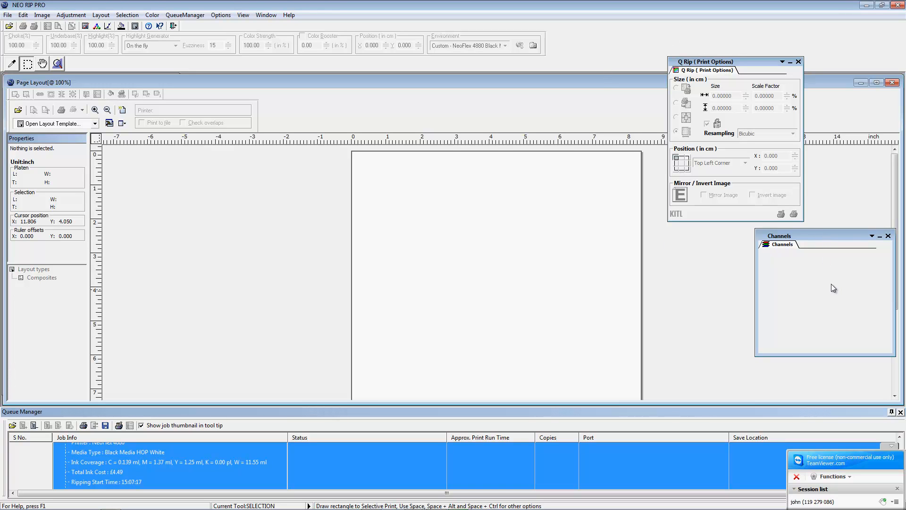
pyautogui.click(889, 239)
pyautogui.moveTo(726, 64); pyautogui.dragTo(813, 33)
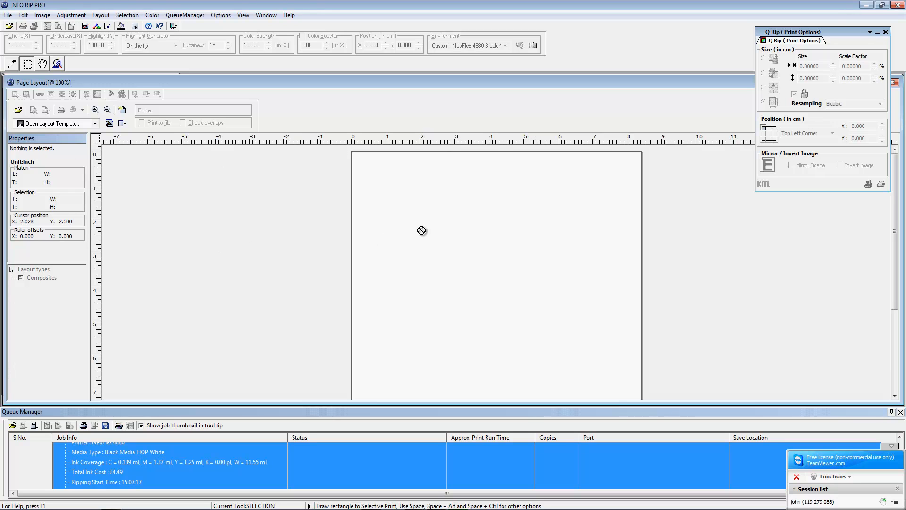
pyautogui.click(19, 111)
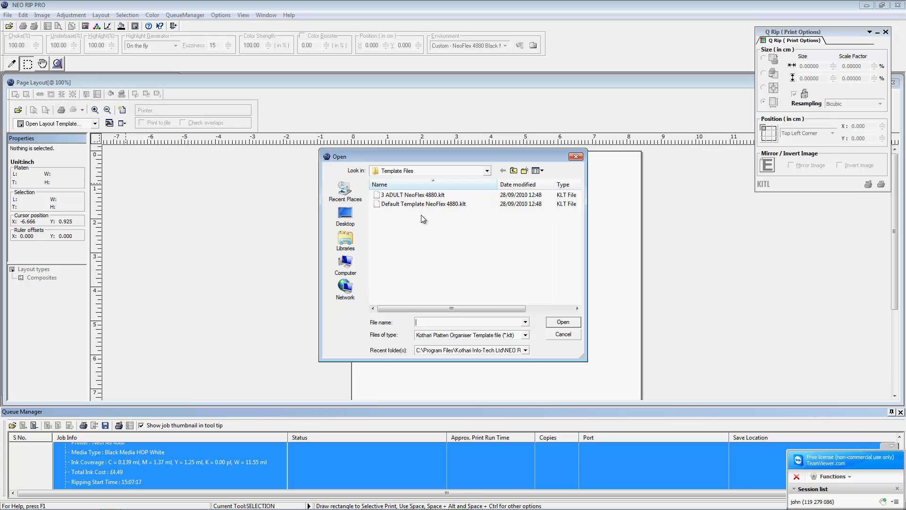
# Step: Load the 3 ADULT NeoFlex 4880.klt template and zoom out to 25%
pyautogui.click(409, 196)
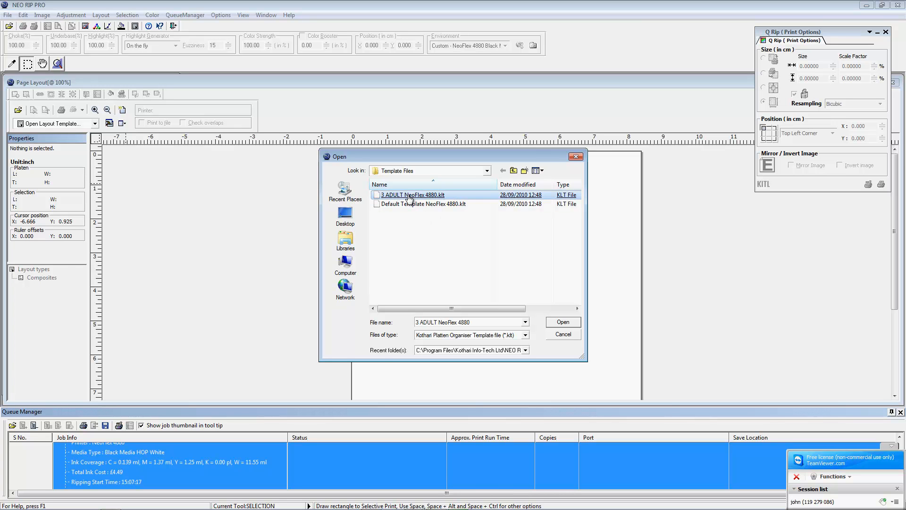
pyautogui.doubleClick(410, 197)
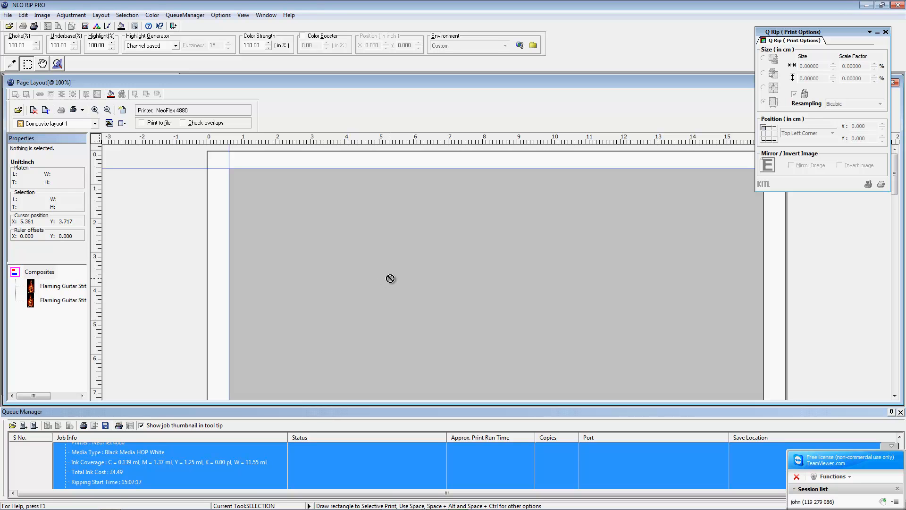
pyautogui.scroll(-2, 396, 277)
pyautogui.scroll(-1, 398, 278)
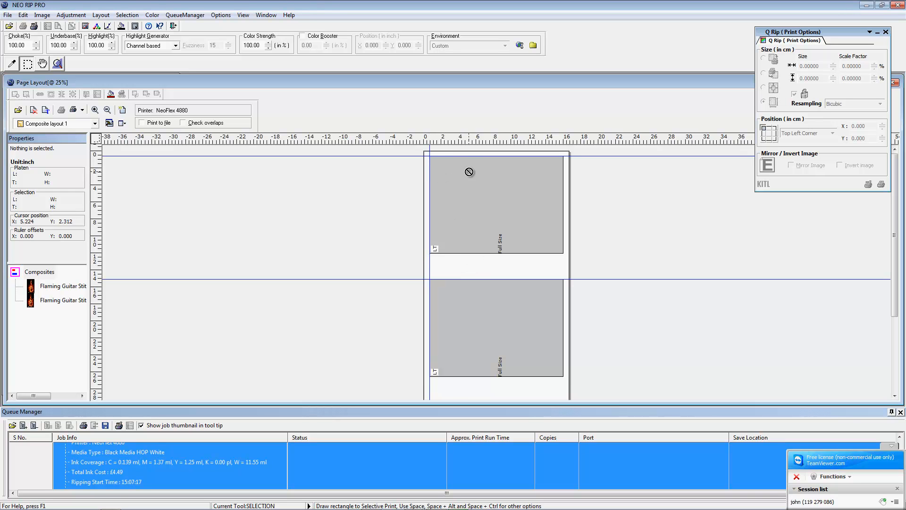
pyautogui.rightClick(521, 204)
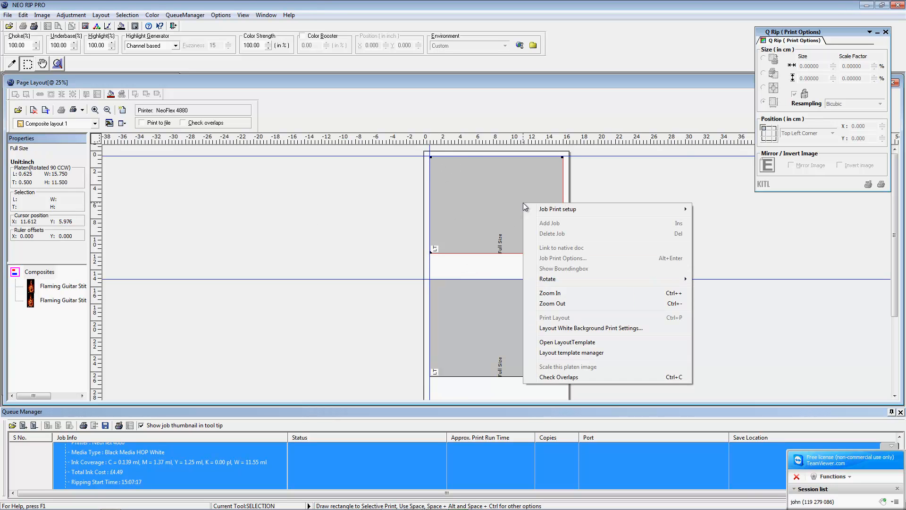
pyautogui.click(441, 212)
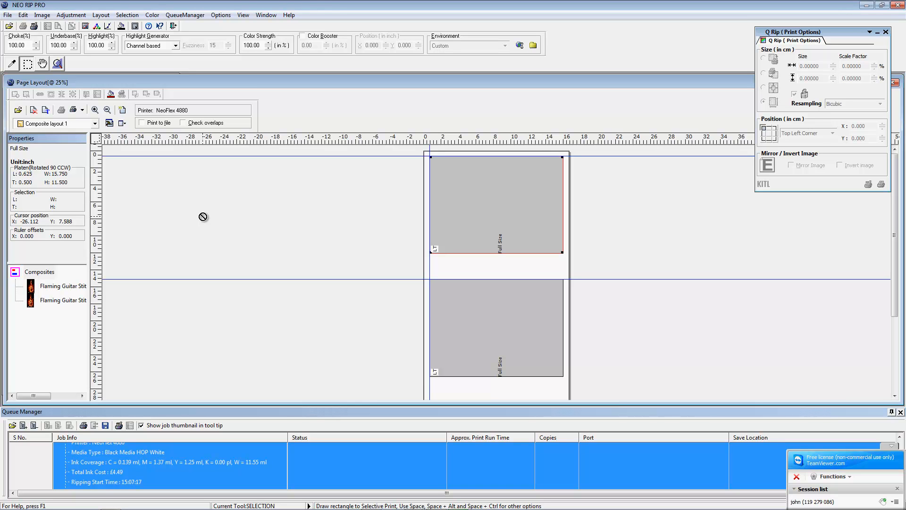
pyautogui.scroll(-3, 488, 356)
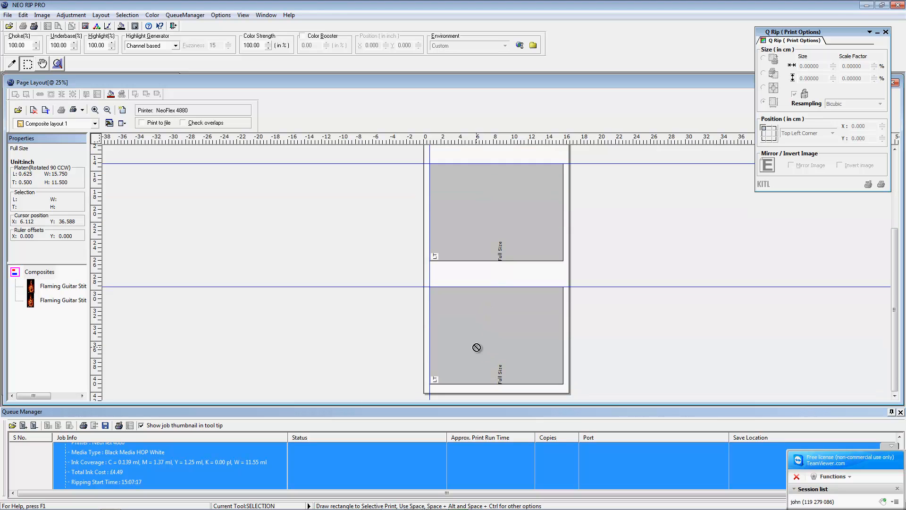
pyautogui.scroll(3, 467, 342)
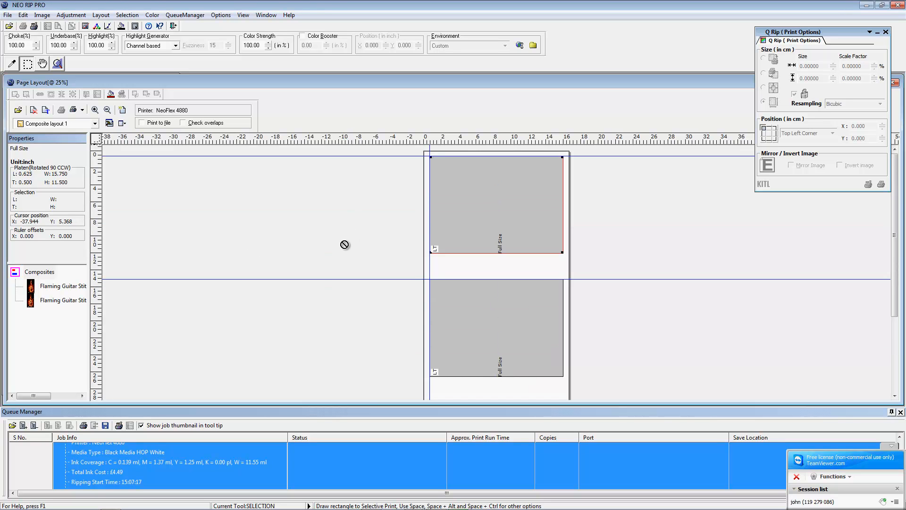
pyautogui.scroll(-3, 441, 289)
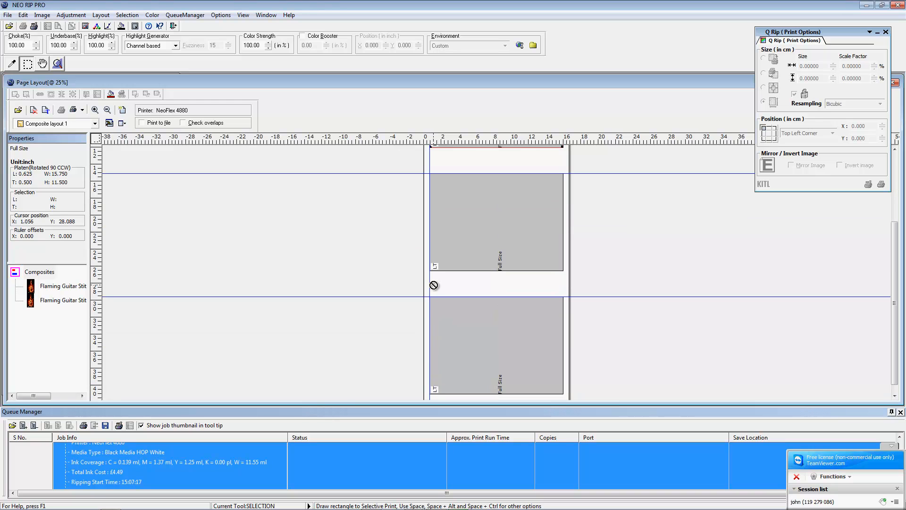
pyautogui.scroll(3, 354, 284)
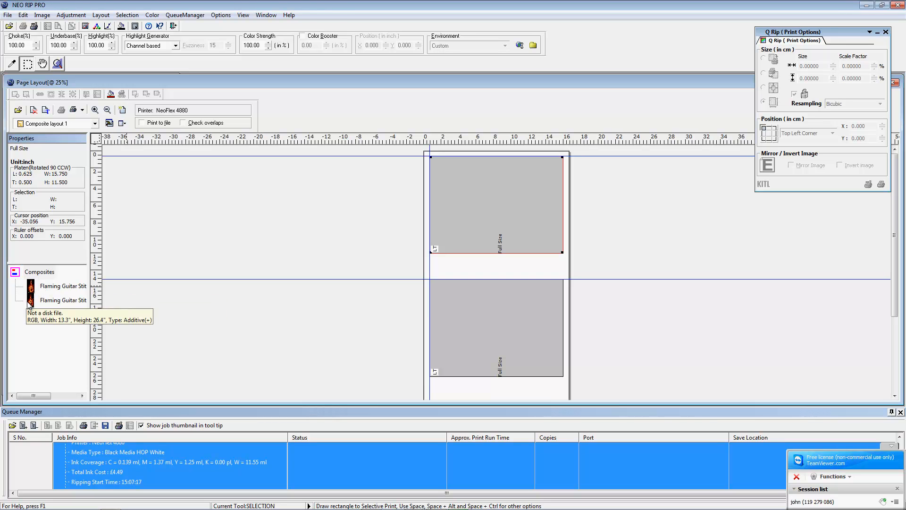
# Step: Drag the flaming guitar image onto the top platen and apply a scale option
pyautogui.moveTo(30, 304); pyautogui.dragTo(278, 268)
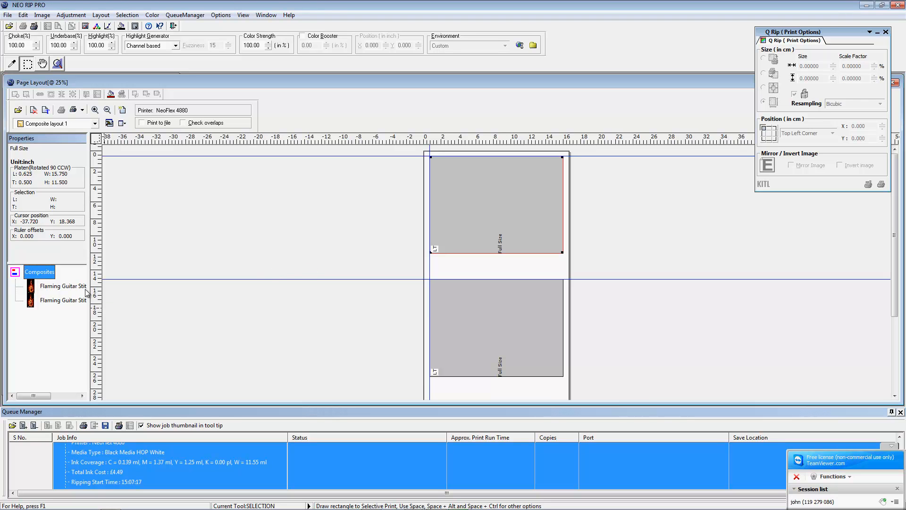
pyautogui.moveTo(29, 305); pyautogui.dragTo(111, 303)
pyautogui.moveTo(48, 301)
pyautogui.mouseDown()
pyautogui.moveTo(220, 277)
pyautogui.moveTo(394, 217)
pyautogui.moveTo(469, 222)
pyautogui.mouseUp()
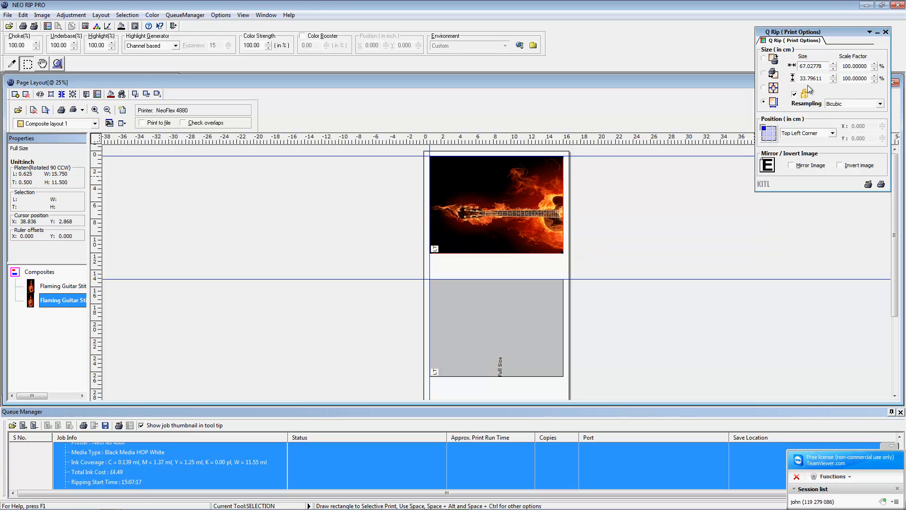
pyautogui.rightClick(460, 207)
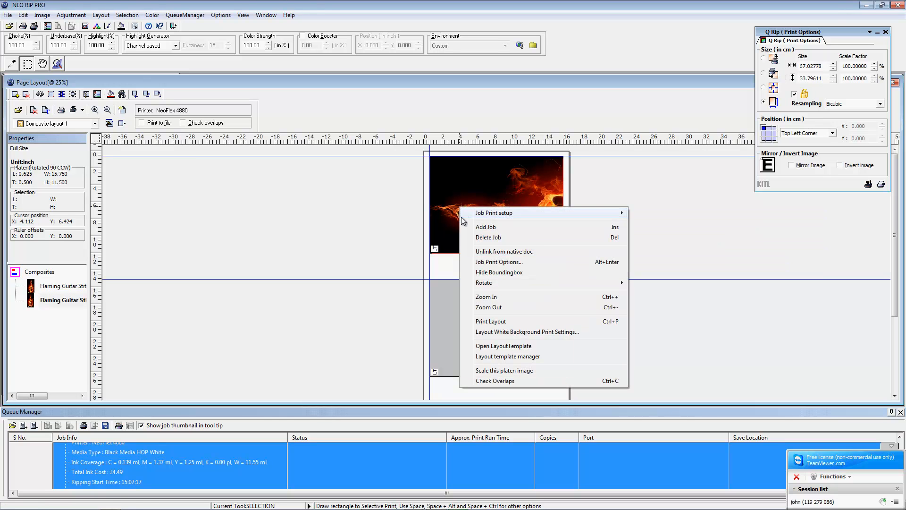
pyautogui.click(498, 372)
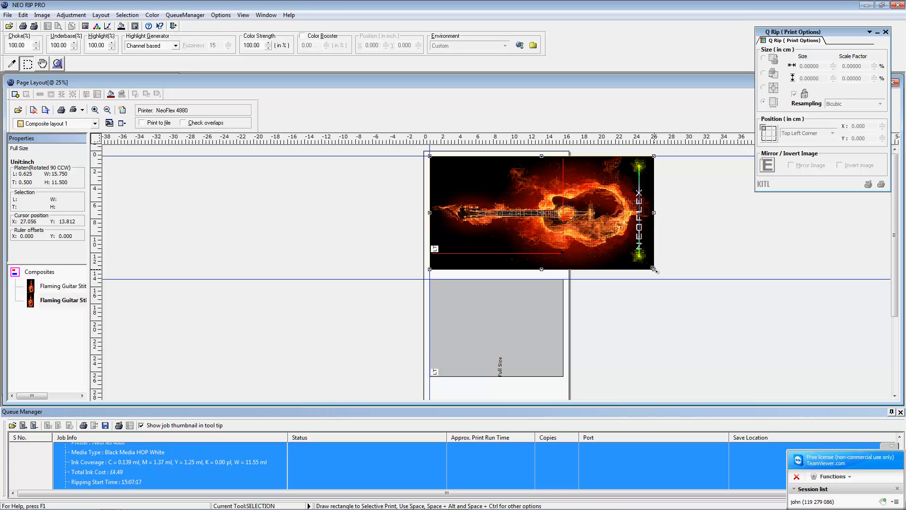
# Step: Shrink the guitar to about 60% and fine-tune its position near the platen top
pyautogui.moveTo(654, 269); pyautogui.dragTo(556, 240)
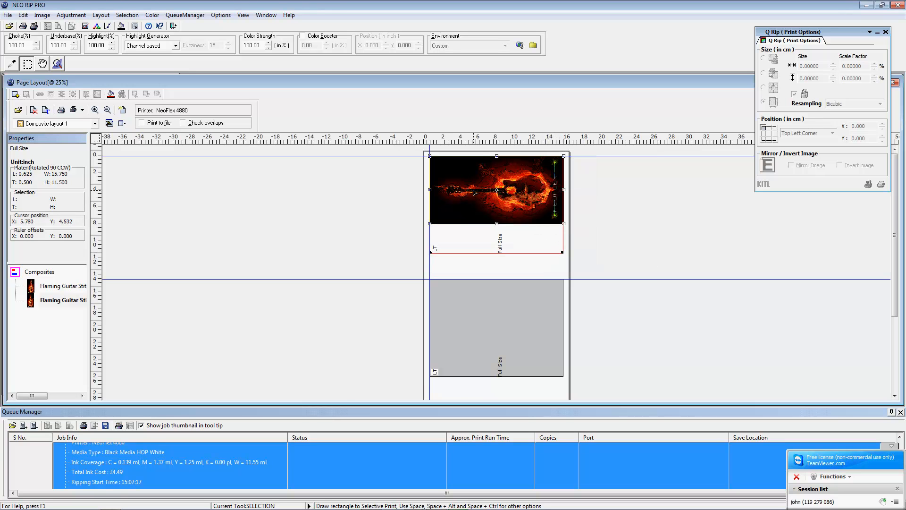
pyautogui.moveTo(462, 190); pyautogui.dragTo(462, 202)
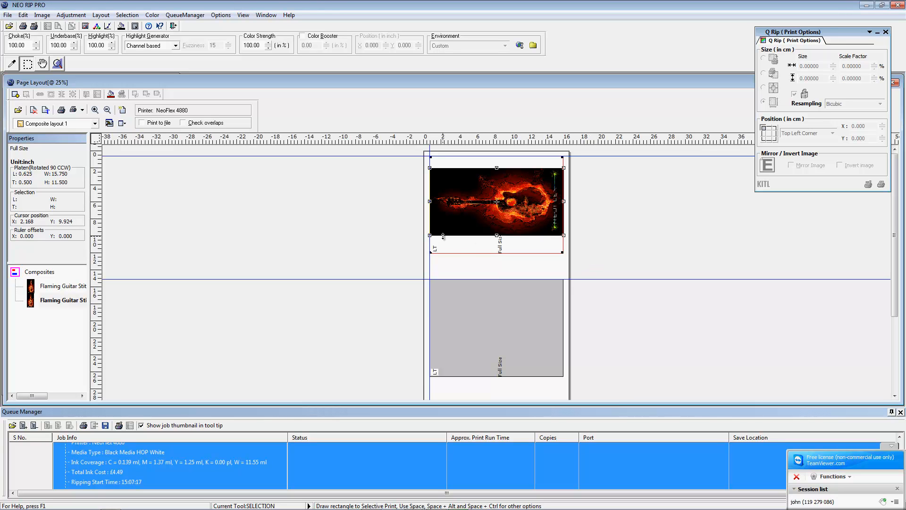
pyautogui.click(515, 231)
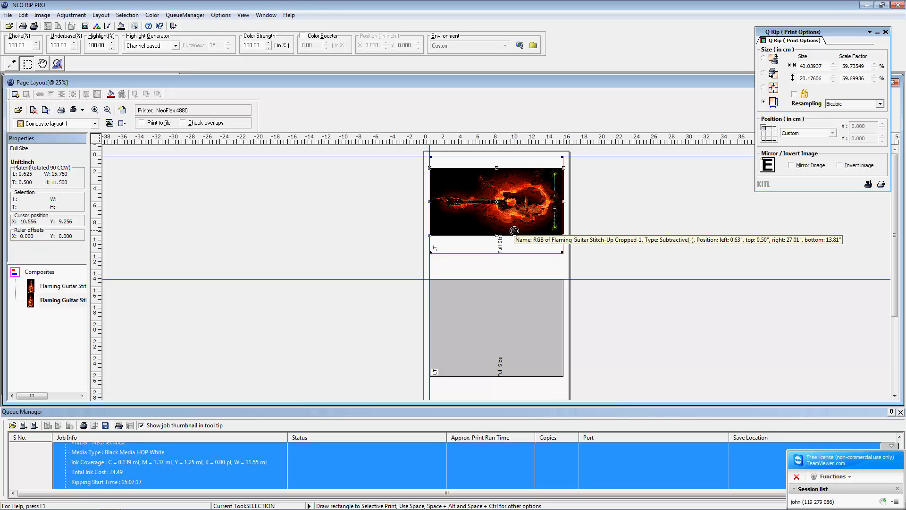
pyautogui.press('Down')
pyautogui.press('Up')
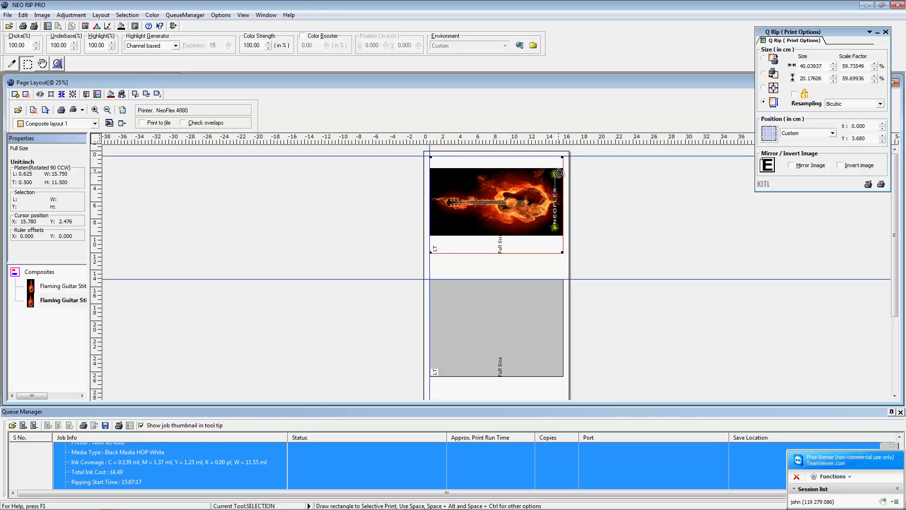
pyautogui.press('Down')
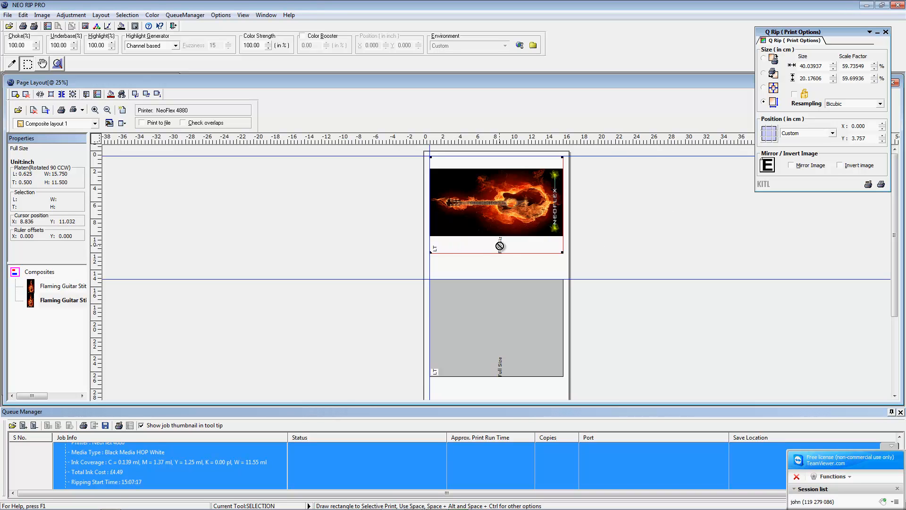
# Step: Apply the black background print settings to the guitar job on the top platen
pyautogui.rightClick(478, 243)
pyautogui.moveTo(488, 249)
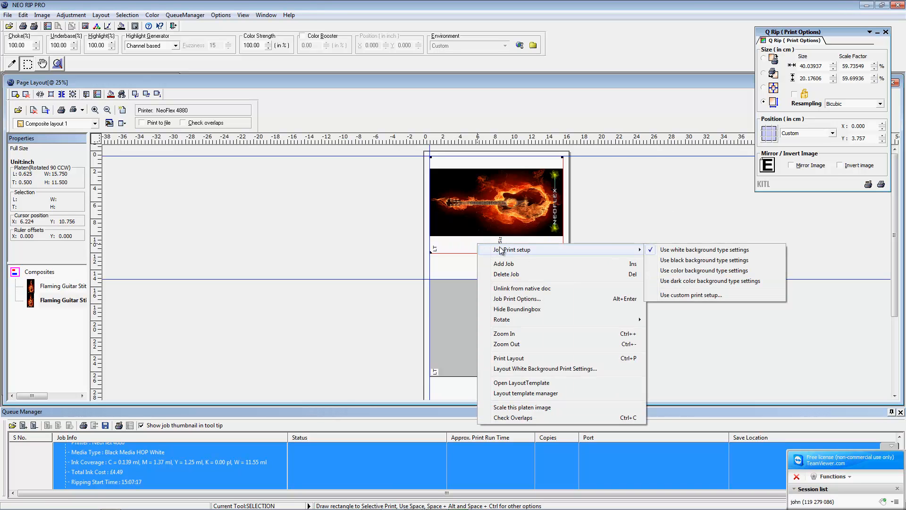
pyautogui.click(679, 261)
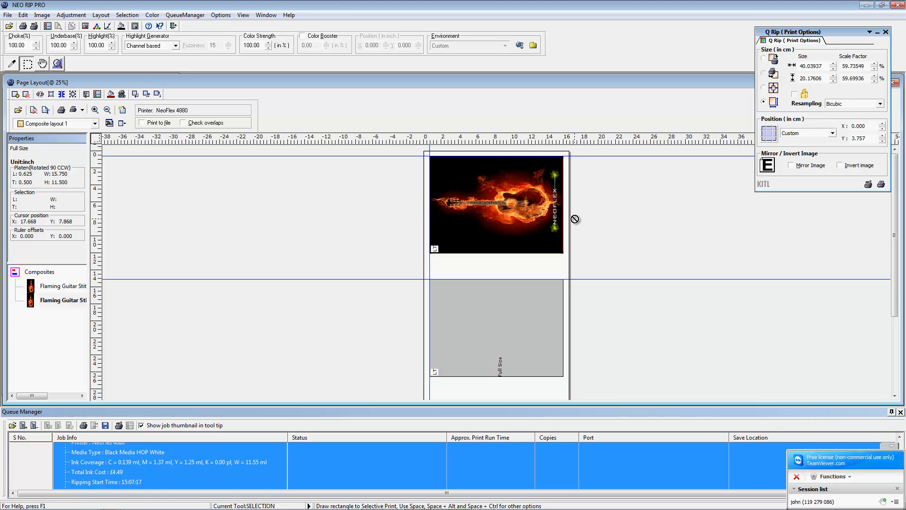
# Step: Copy the flaming guitar image onto the second and third platens
pyautogui.moveTo(482, 213); pyautogui.dragTo(480, 310)
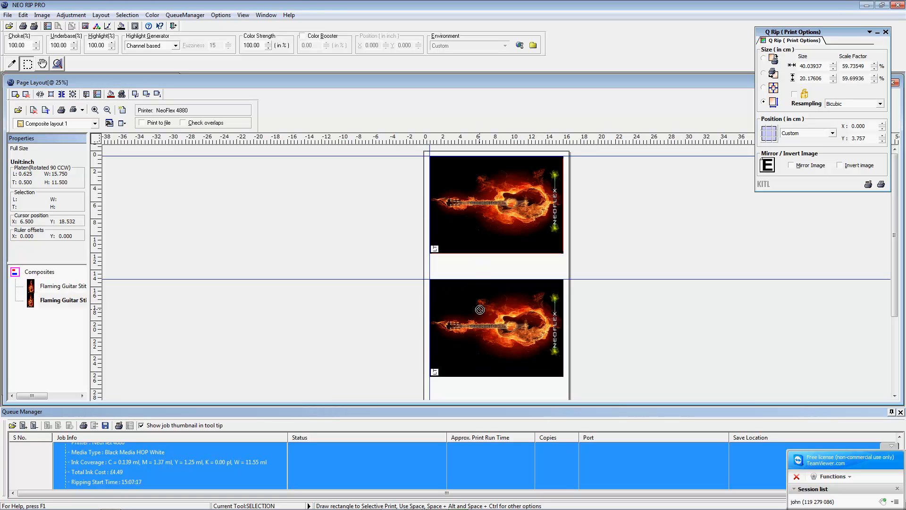
pyautogui.scroll(-3, 478, 309)
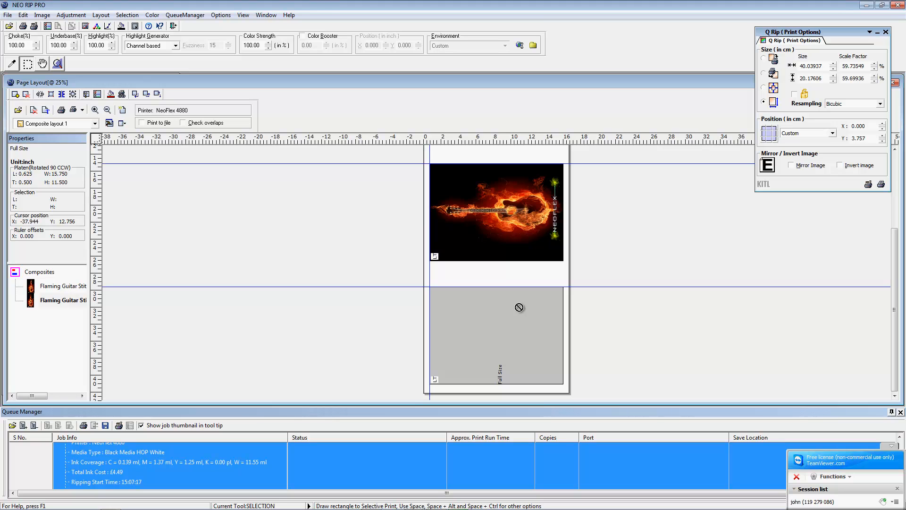
pyautogui.moveTo(499, 220); pyautogui.dragTo(490, 324)
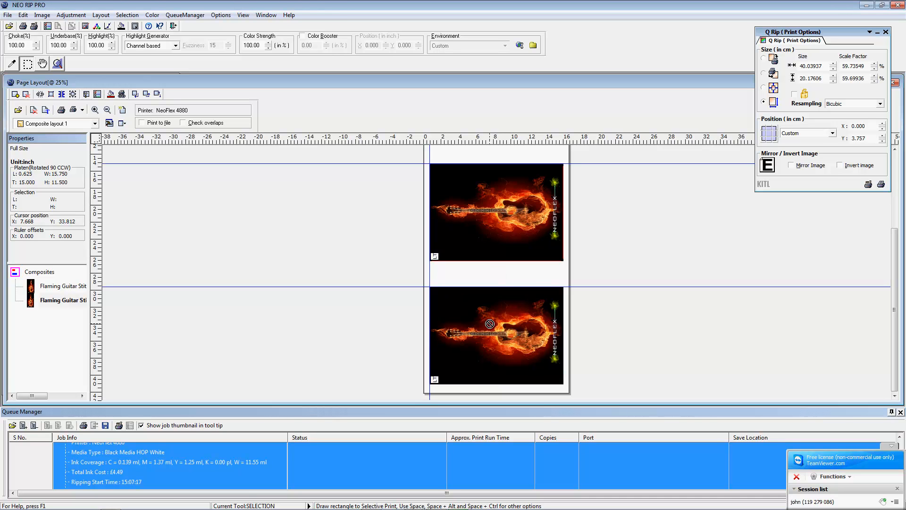
pyautogui.click(556, 344)
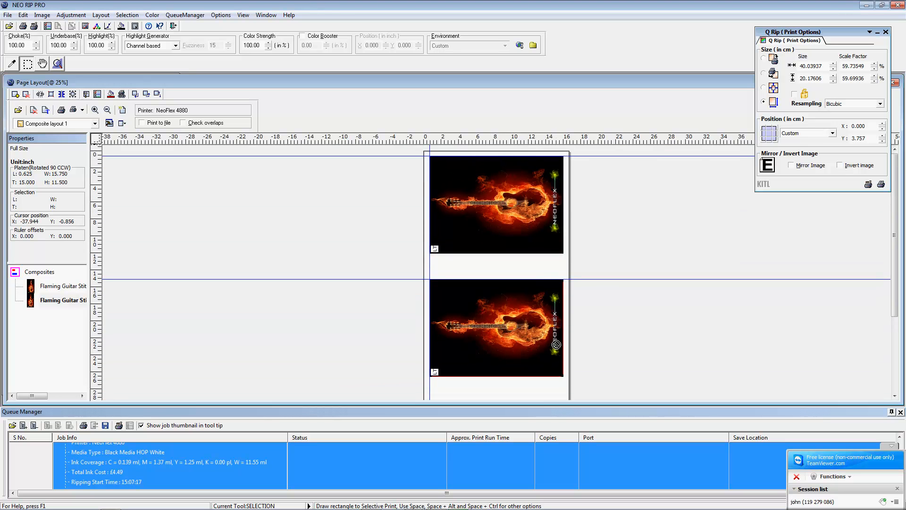
pyautogui.scroll(-3, 556, 346)
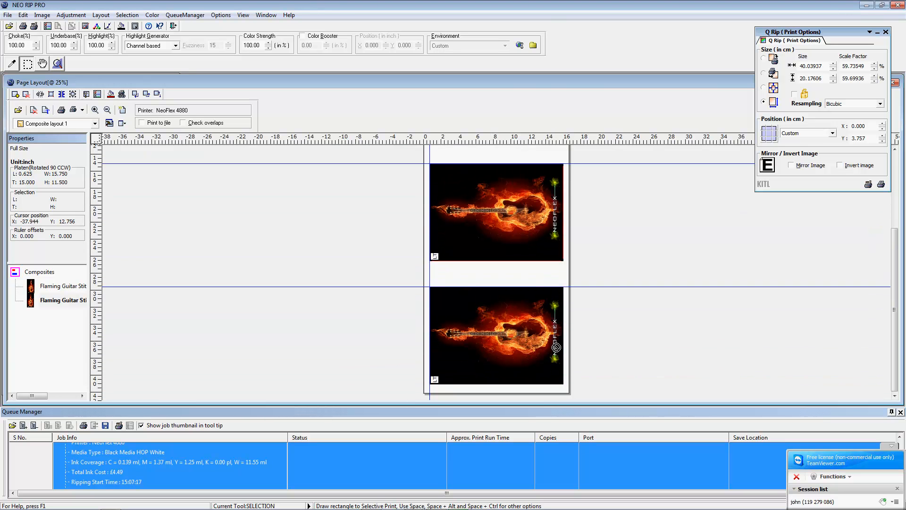
pyautogui.click(547, 347)
# Step: Delete the guitar job from the third platen and check the guitar's size
pyautogui.rightClick(463, 321)
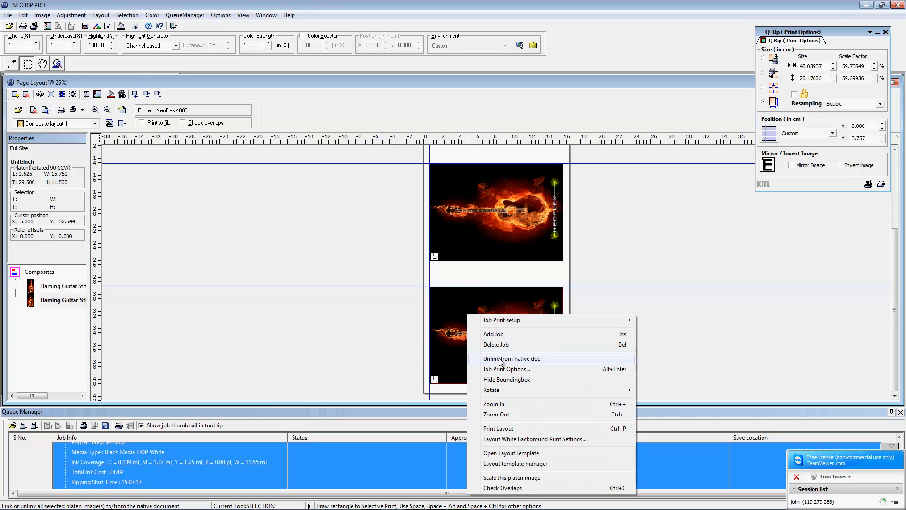
pyautogui.click(493, 344)
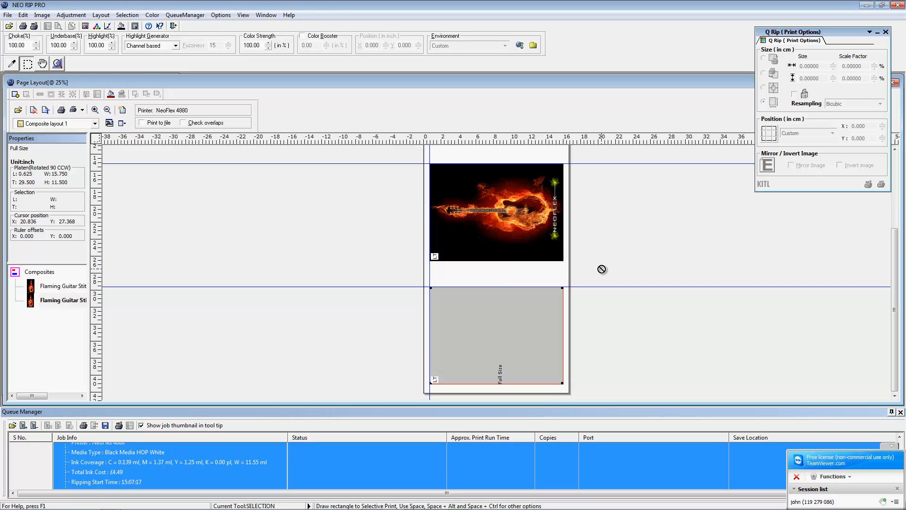
pyautogui.click(494, 215)
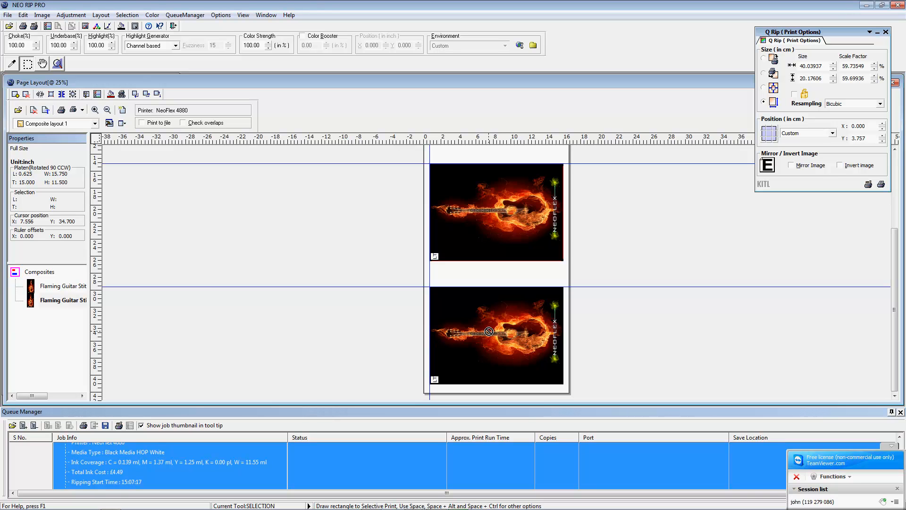
pyautogui.scroll(3, 330, 279)
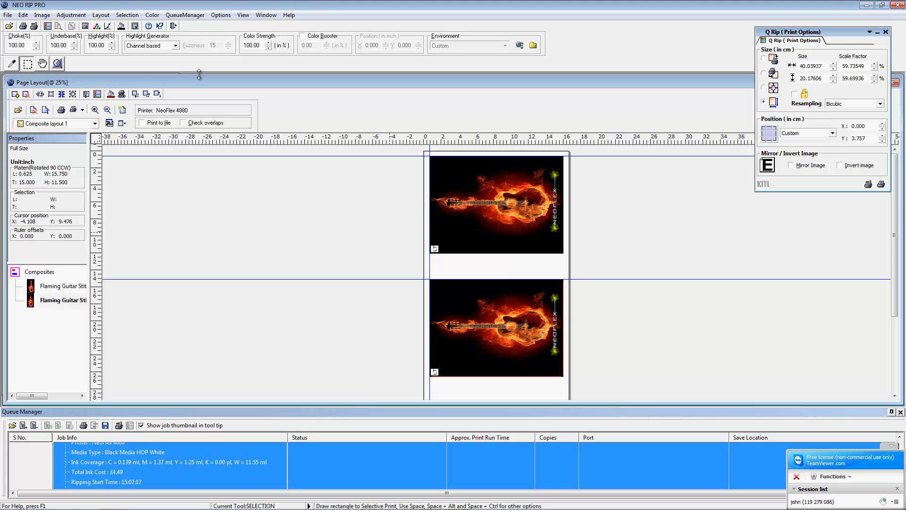
# Step: Review the NeoFlex 4880 print setup and select the Black background print settings
pyautogui.click(74, 111)
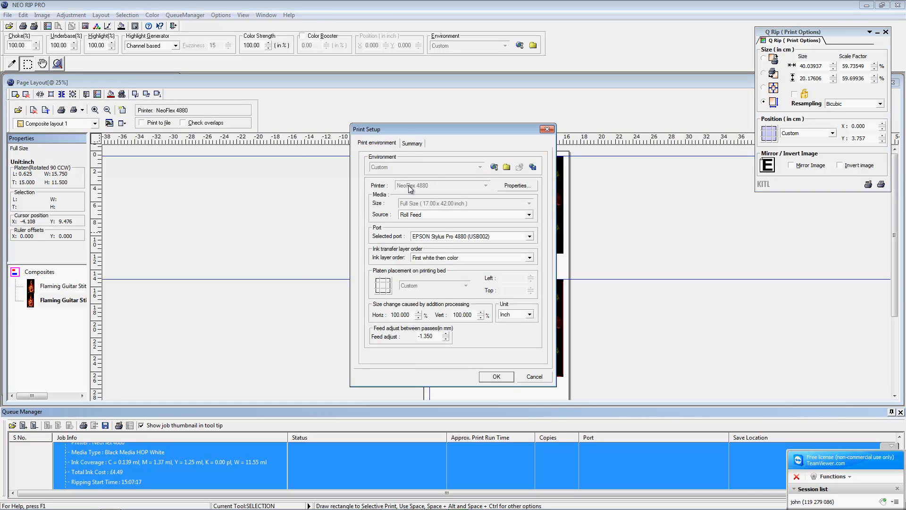
pyautogui.click(548, 130)
pyautogui.click(83, 110)
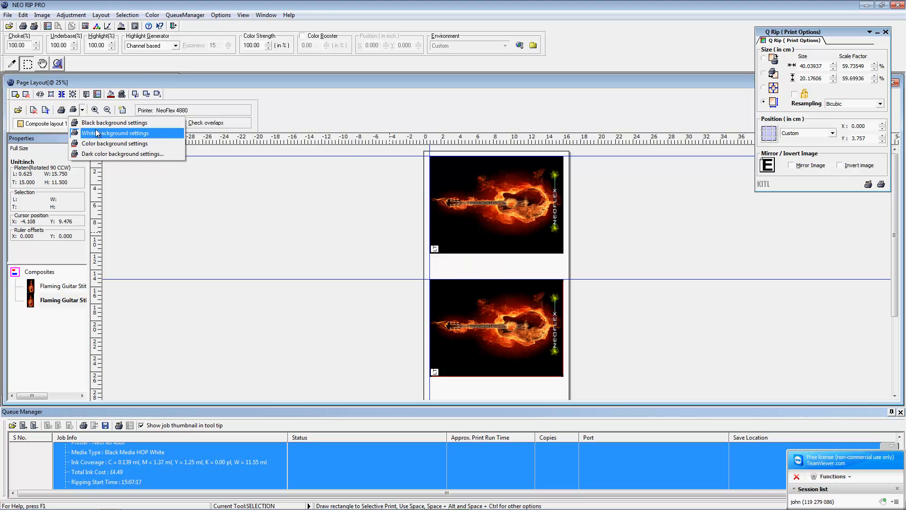
pyautogui.click(93, 124)
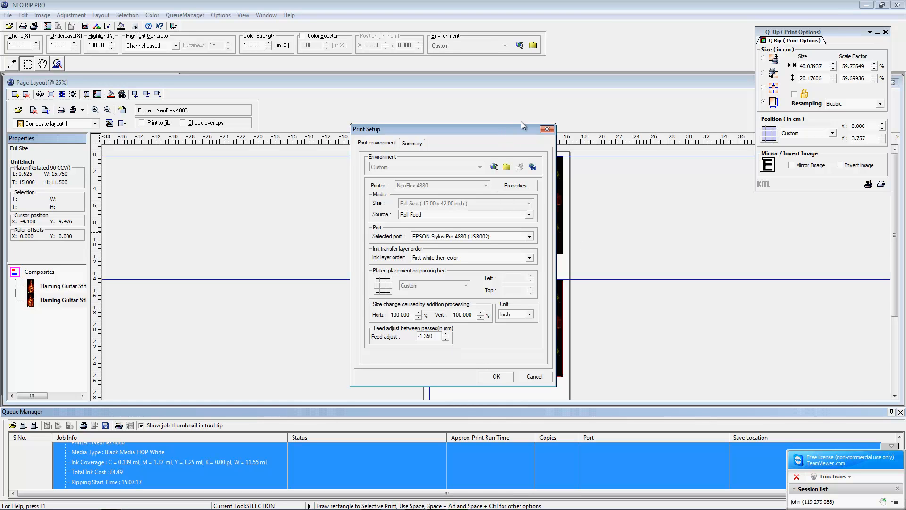
pyautogui.click(546, 130)
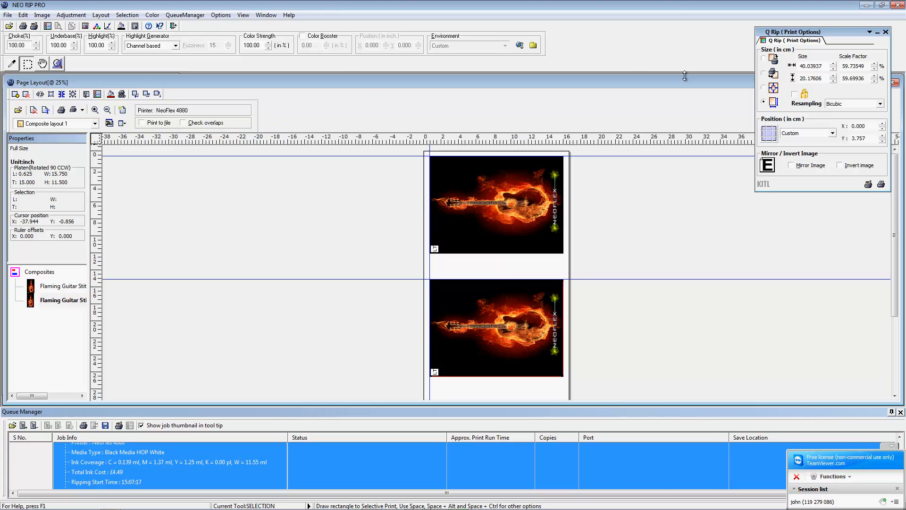
# Step: Collapse the Q Rip print options panel
pyautogui.click(870, 31)
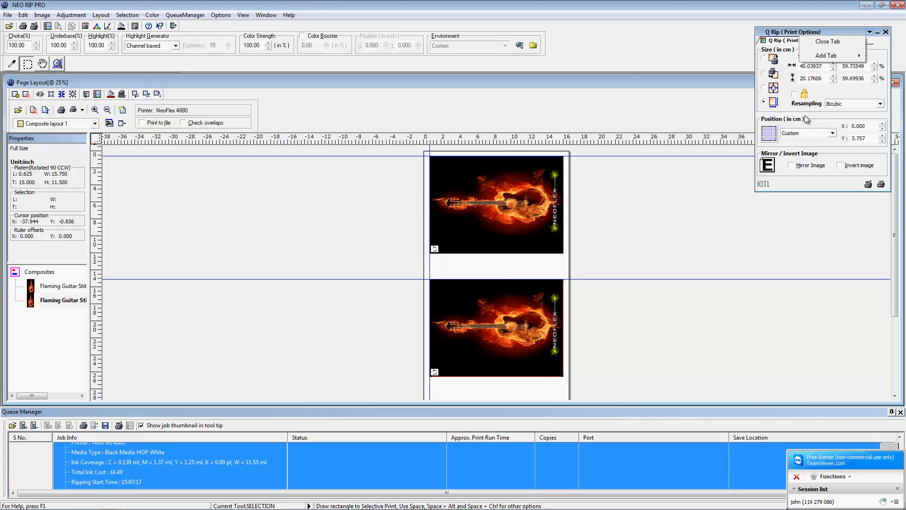
pyautogui.click(650, 89)
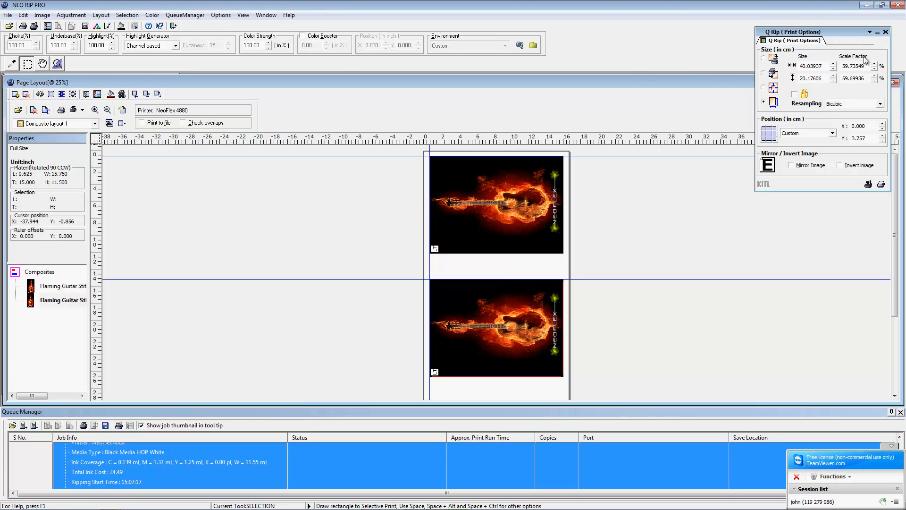
pyautogui.click(876, 33)
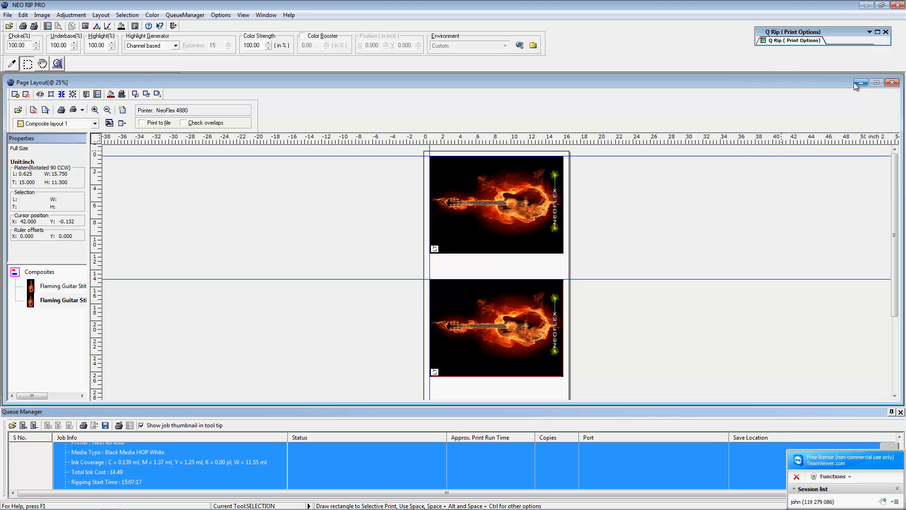
# Step: Minimize NEO RIP PRO to reach the desktop and look through its context menu
pyautogui.click(867, 6)
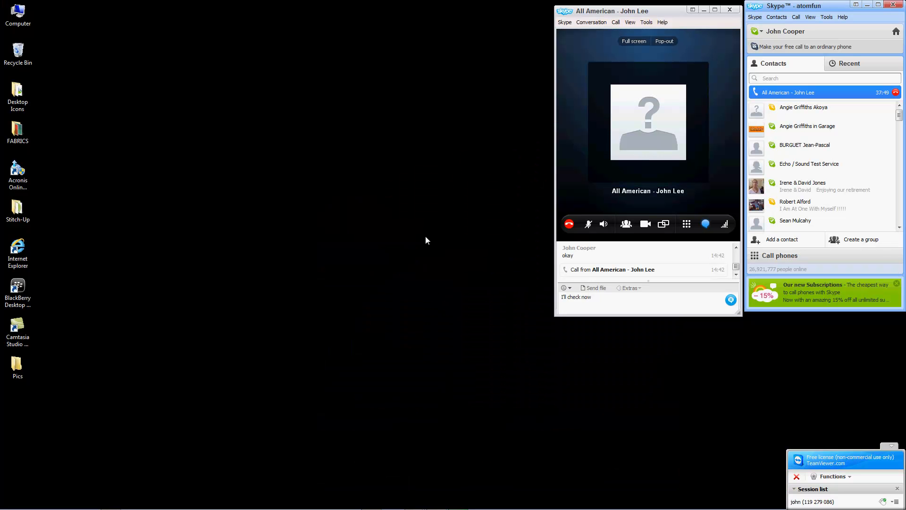
pyautogui.rightClick(174, 232)
pyautogui.click(144, 245)
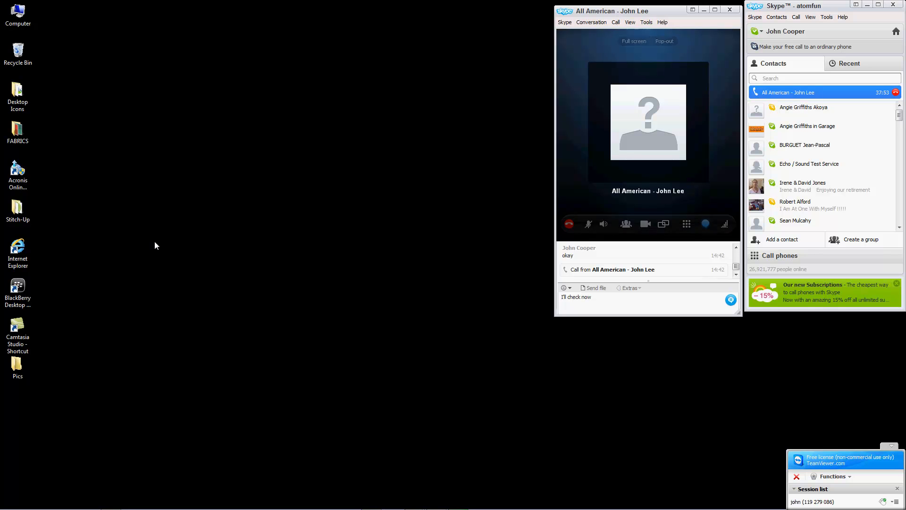
pyautogui.rightClick(204, 215)
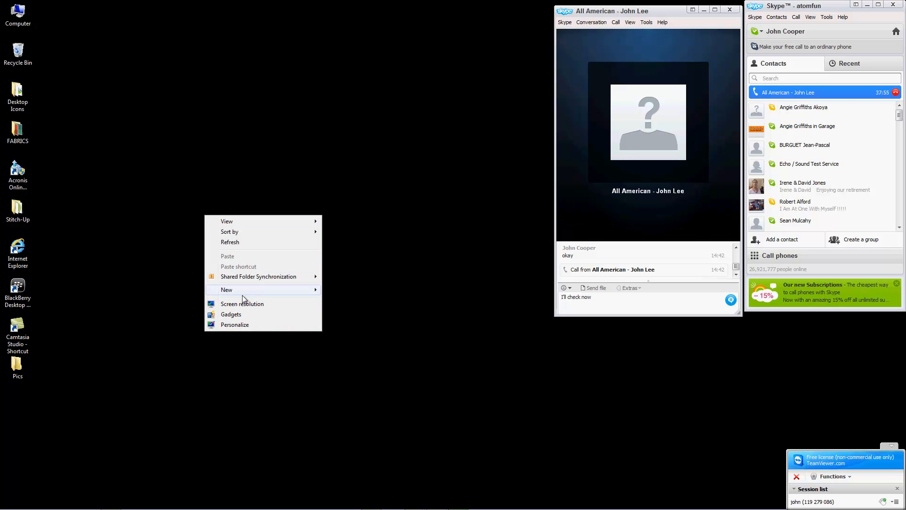
pyautogui.moveTo(243, 290)
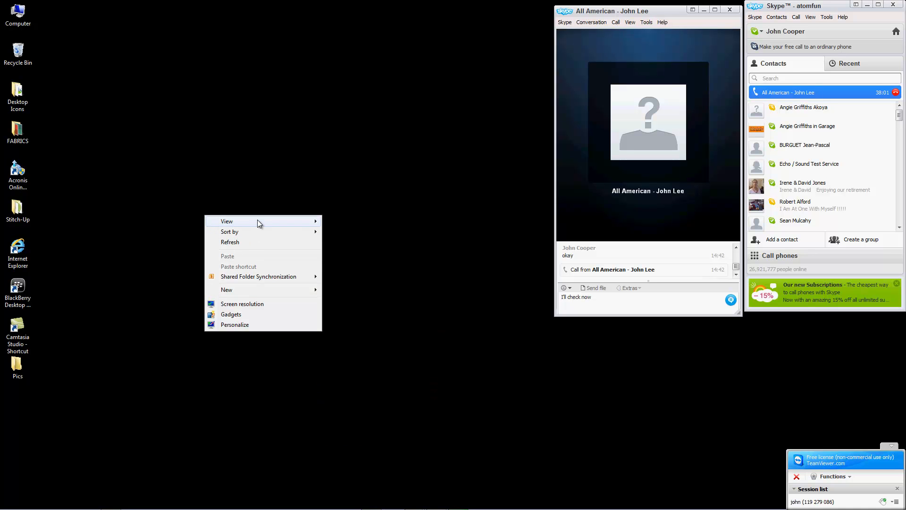
pyautogui.moveTo(258, 221)
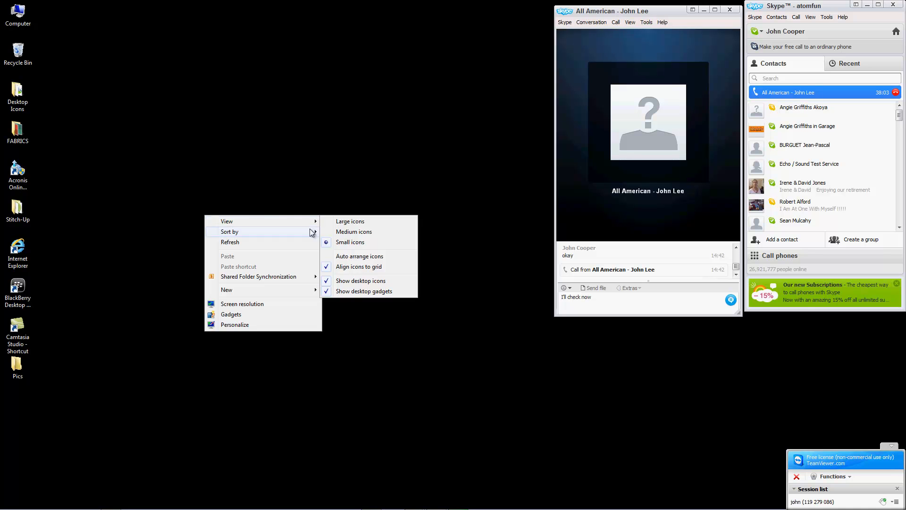
pyautogui.click(236, 197)
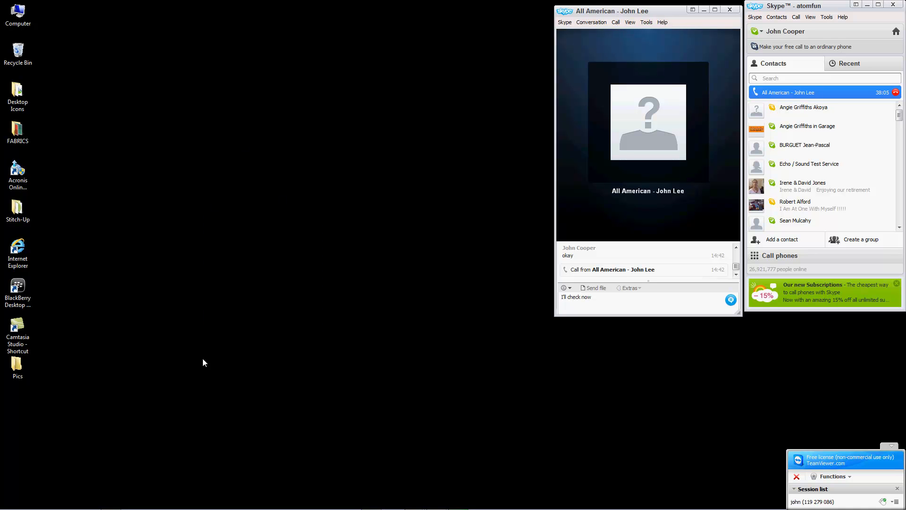
# Step: Create a desktop folder named 'NeoRip Pro Profiles'
pyautogui.rightClick(202, 229)
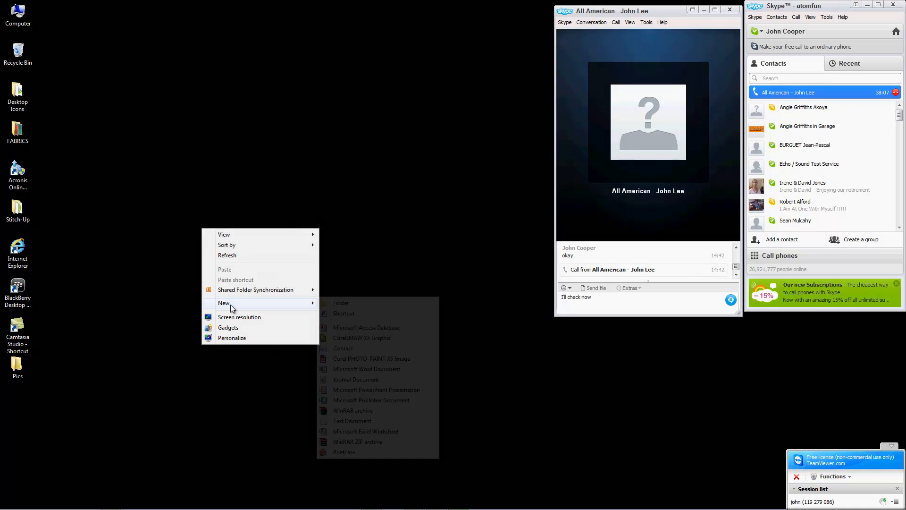
pyautogui.click(341, 305)
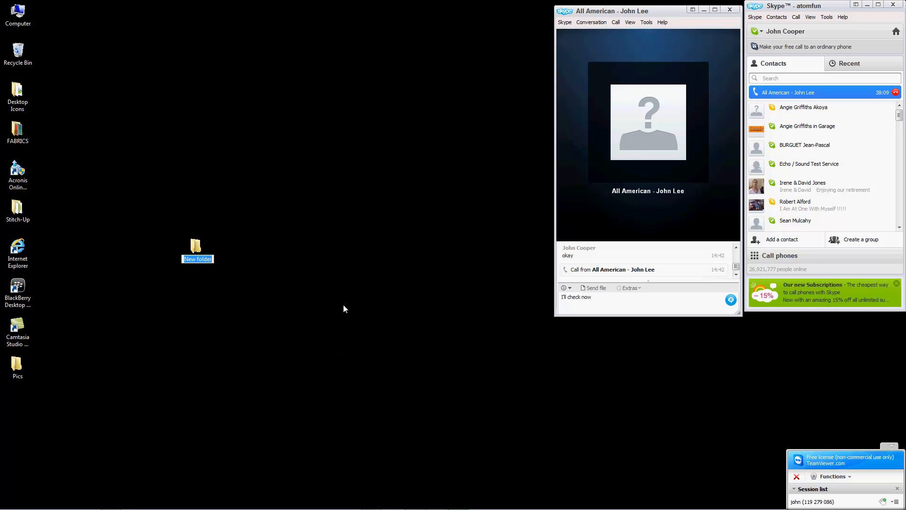
pyautogui.write('NeoRip Pro Profiles')
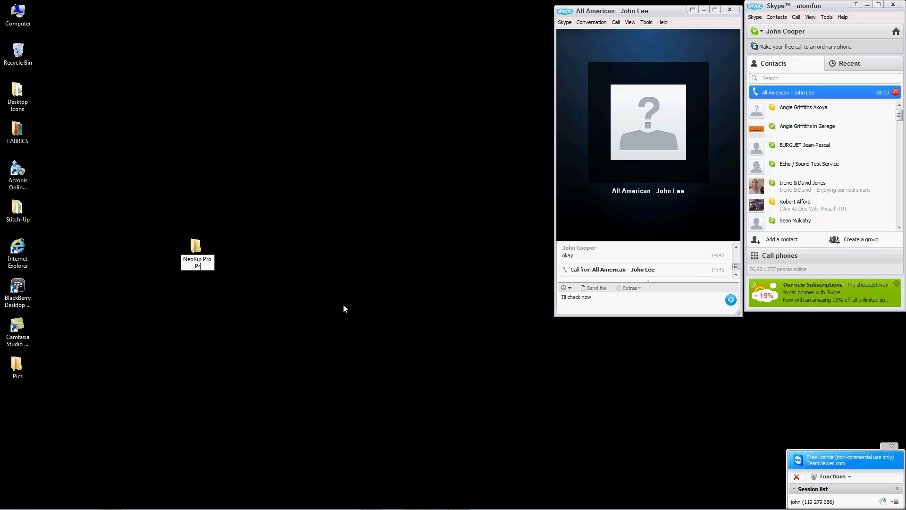
pyautogui.press('Return')
pyautogui.click(292, 311)
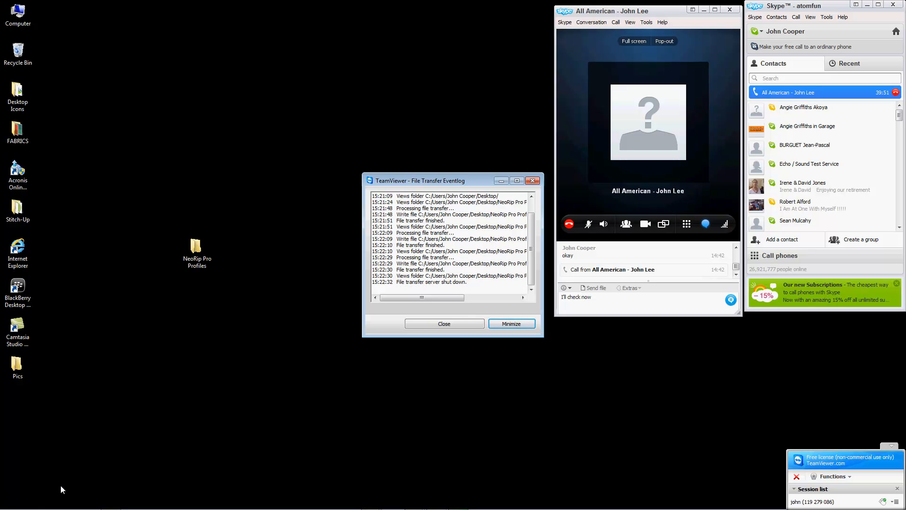
# Step: Open the Windows Start menu from the taskbar
pyautogui.moveTo(38, 509)
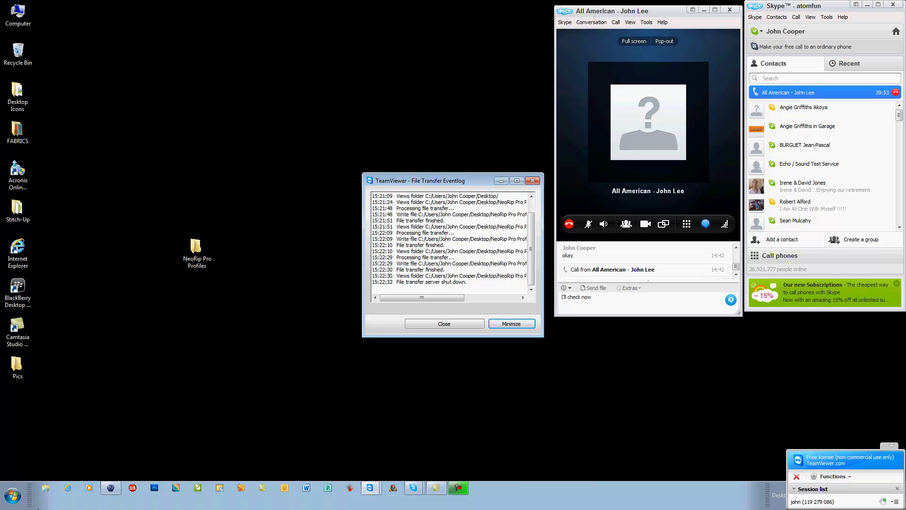
pyautogui.click(13, 496)
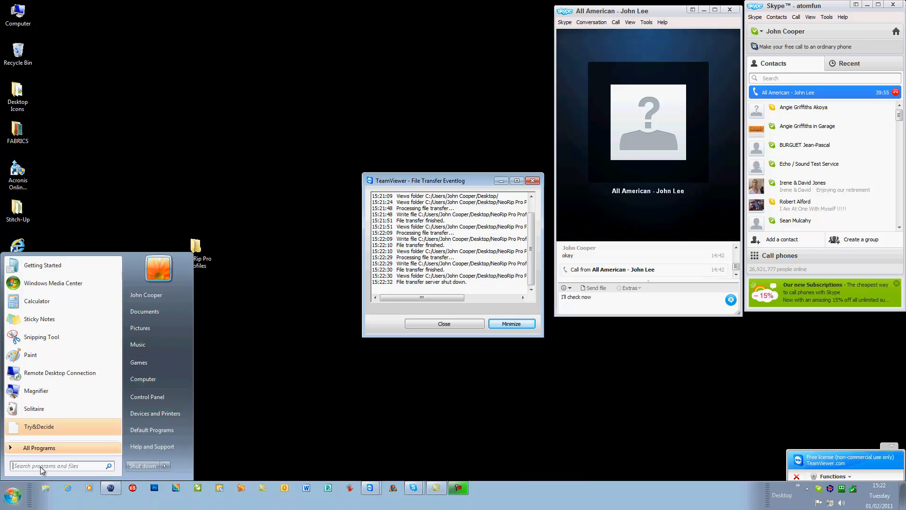
# Step: Open Computer and Local Disk (C:), browsing through its top-level folders
pyautogui.click(154, 378)
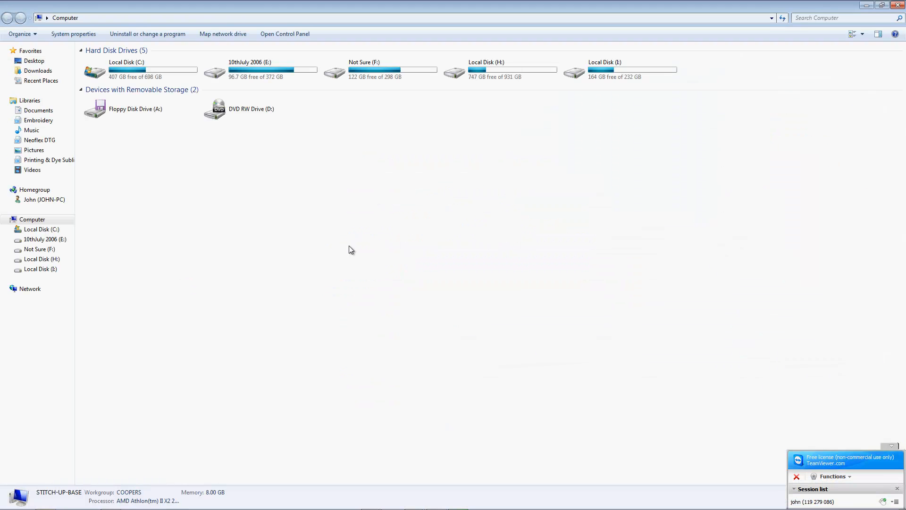
pyautogui.click(241, 75)
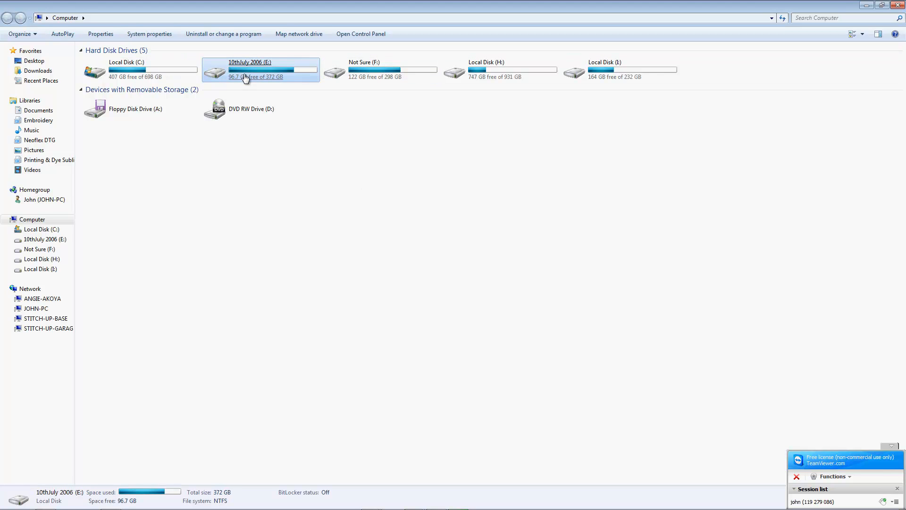
pyautogui.doubleClick(132, 76)
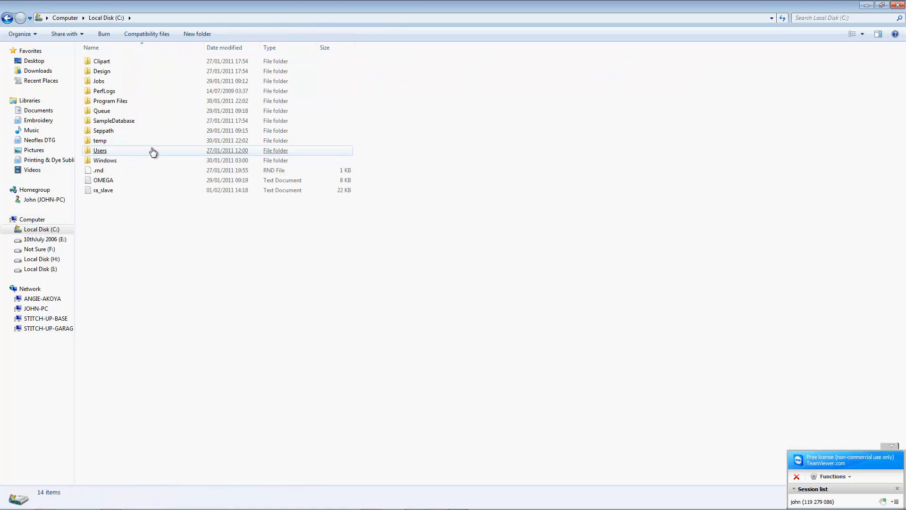
pyautogui.click(112, 92)
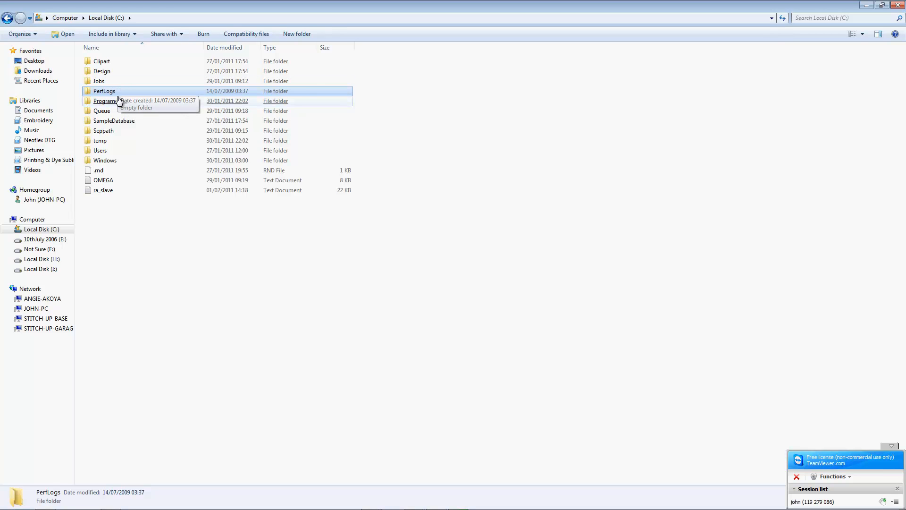
pyautogui.click(115, 121)
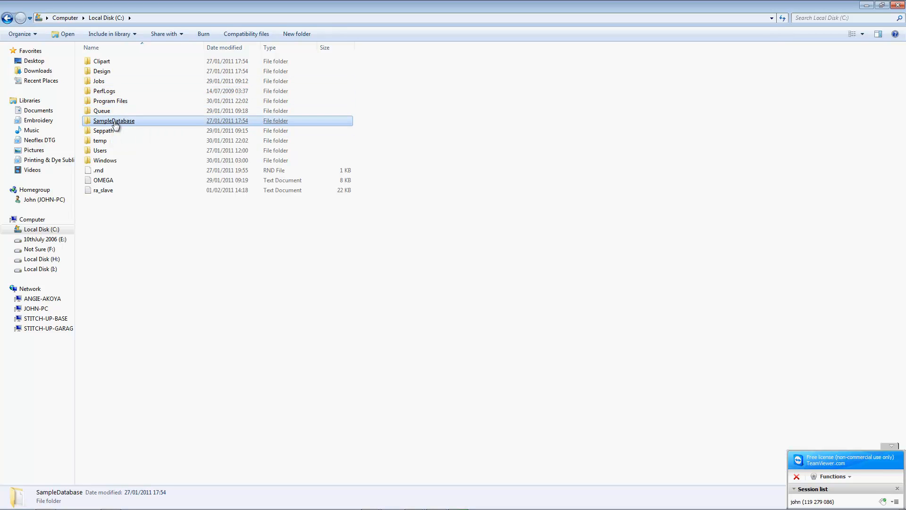
pyautogui.click(111, 132)
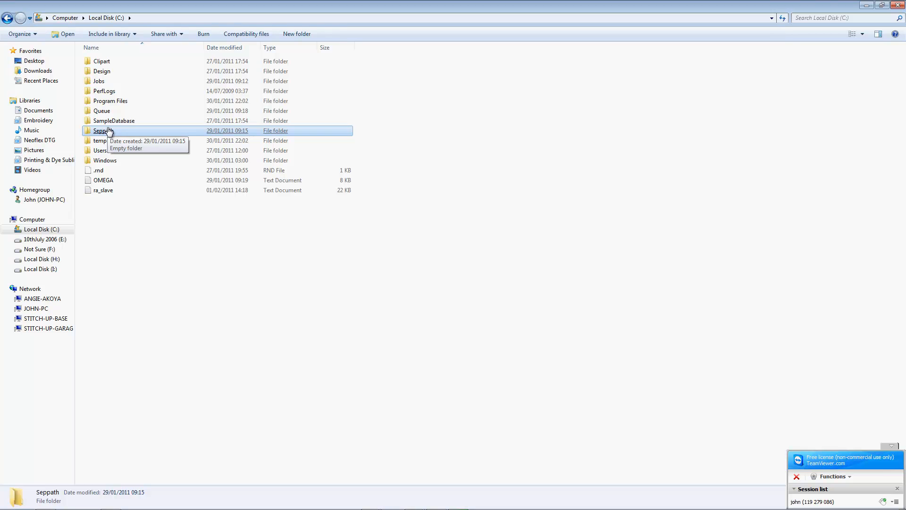
pyautogui.click(103, 142)
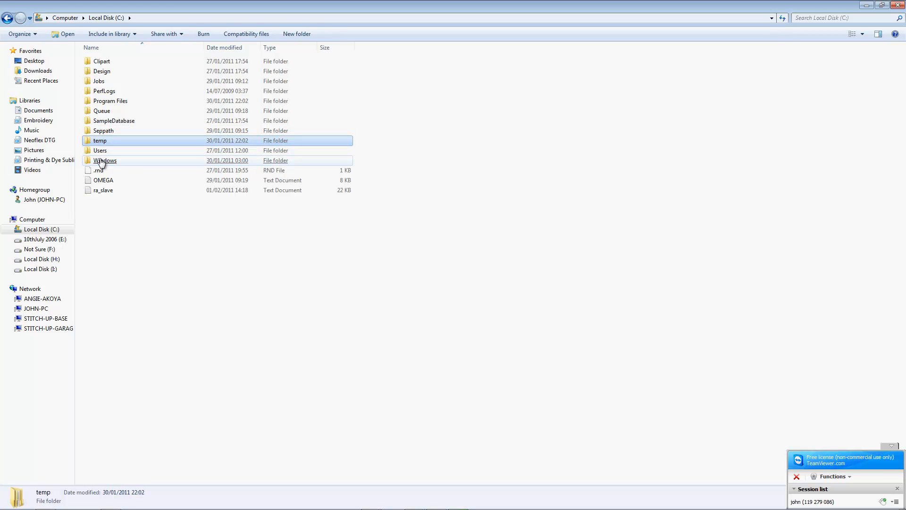
pyautogui.click(101, 161)
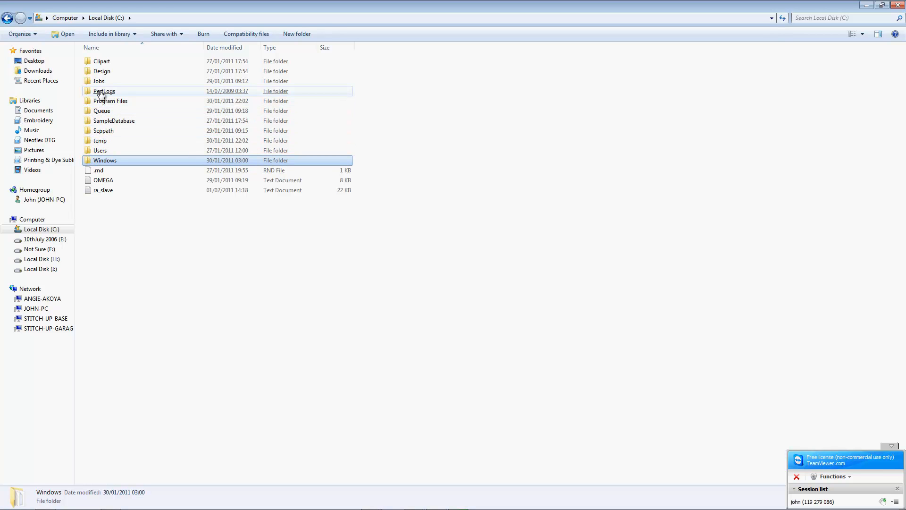
pyautogui.click(102, 91)
pyautogui.click(105, 115)
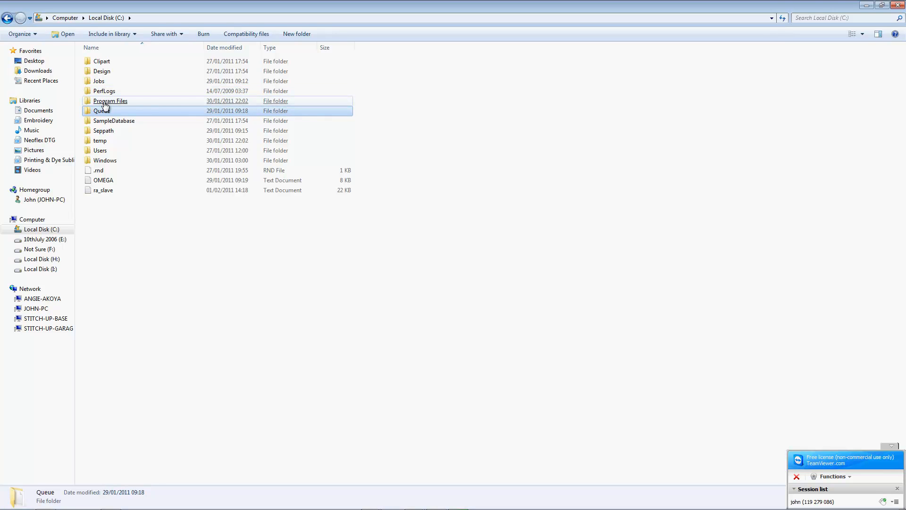
# Step: Go into Program Files > Kothari Info-Tech Ltd > NEO RIP PRO > TRCCurves, with a smaller window
pyautogui.doubleClick(105, 101)
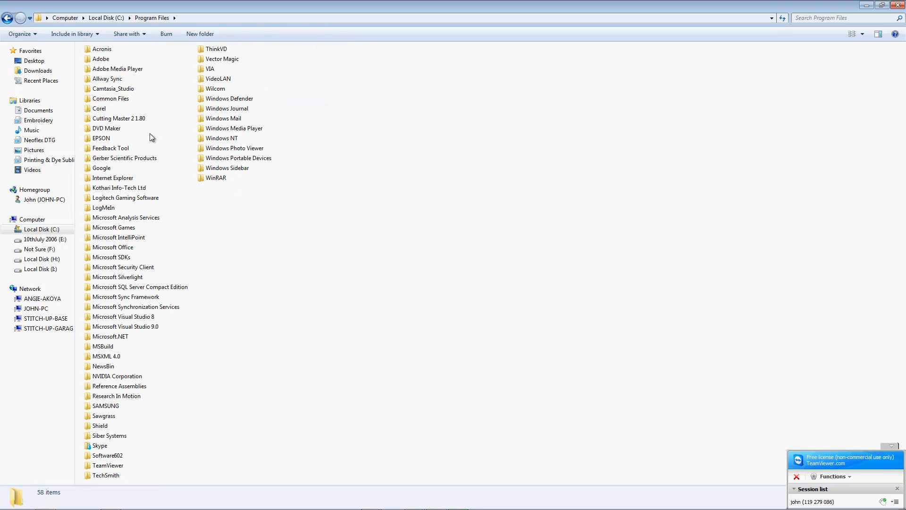
pyautogui.click(105, 197)
pyautogui.doubleClick(109, 189)
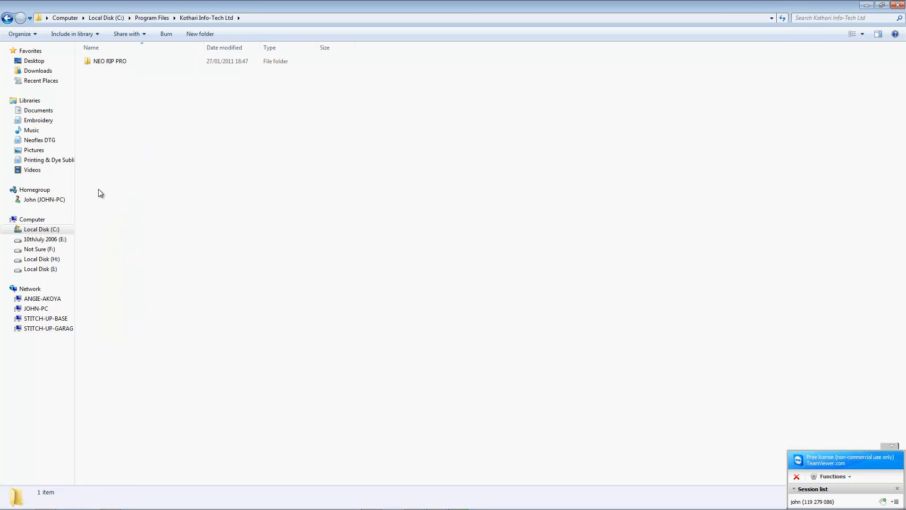
pyautogui.doubleClick(104, 61)
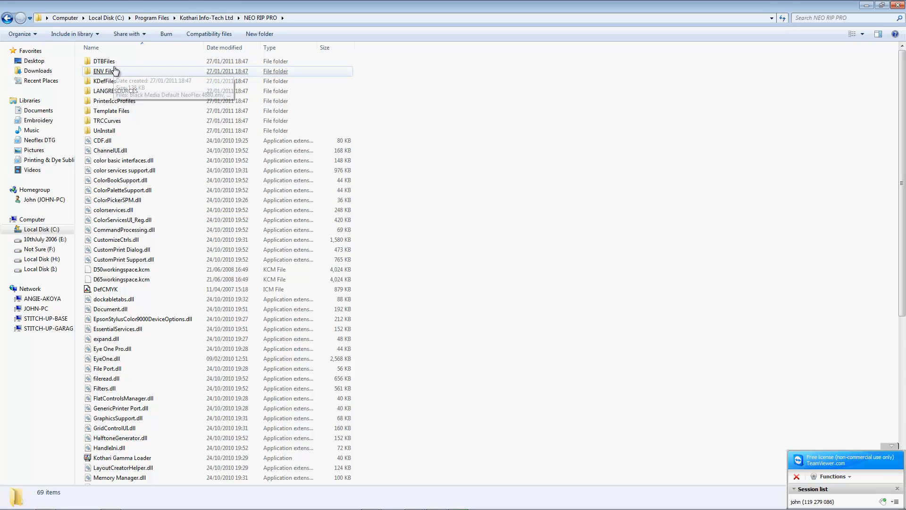
pyautogui.doubleClick(115, 121)
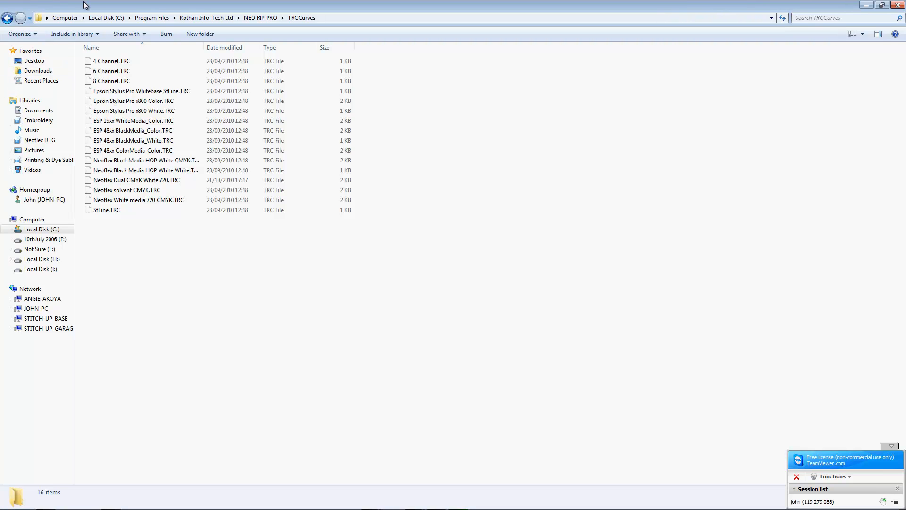
pyautogui.moveTo(668, 5); pyautogui.dragTo(621, 139)
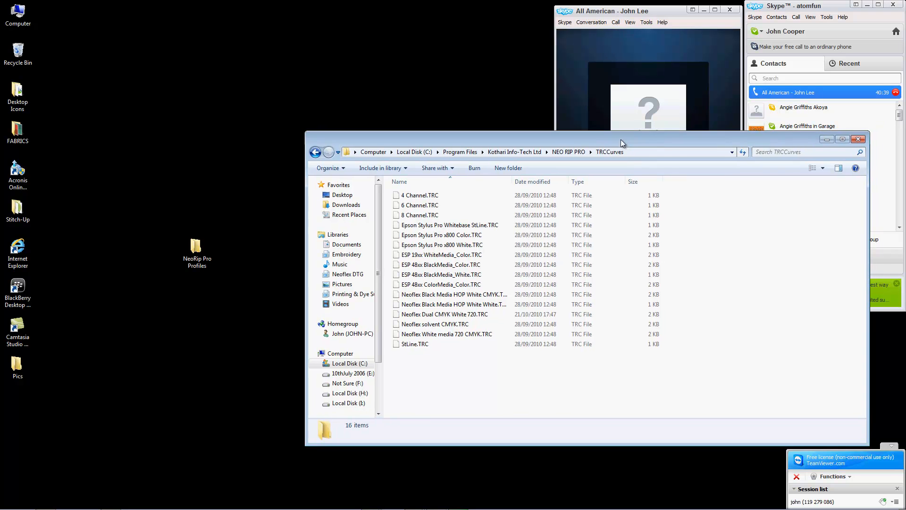
# Step: In the desktop's NeoRip Pro Profiles folder, rename CMYK it2.TRC to High Res CMYK.TRC
pyautogui.doubleClick(191, 266)
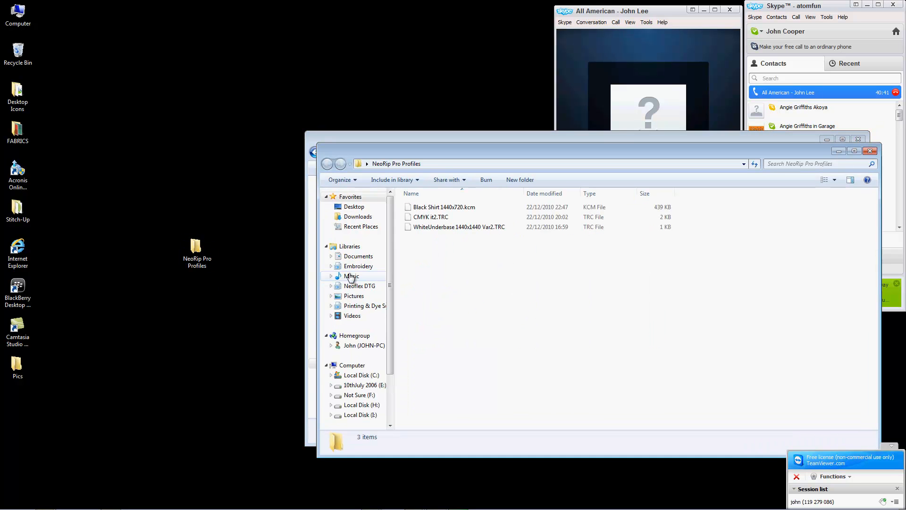
pyautogui.moveTo(451, 151); pyautogui.dragTo(180, 69)
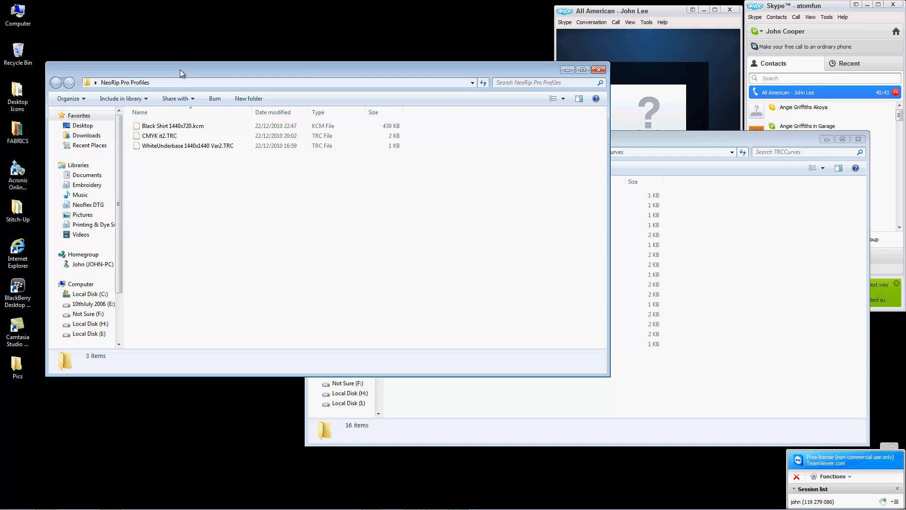
pyautogui.click(162, 137)
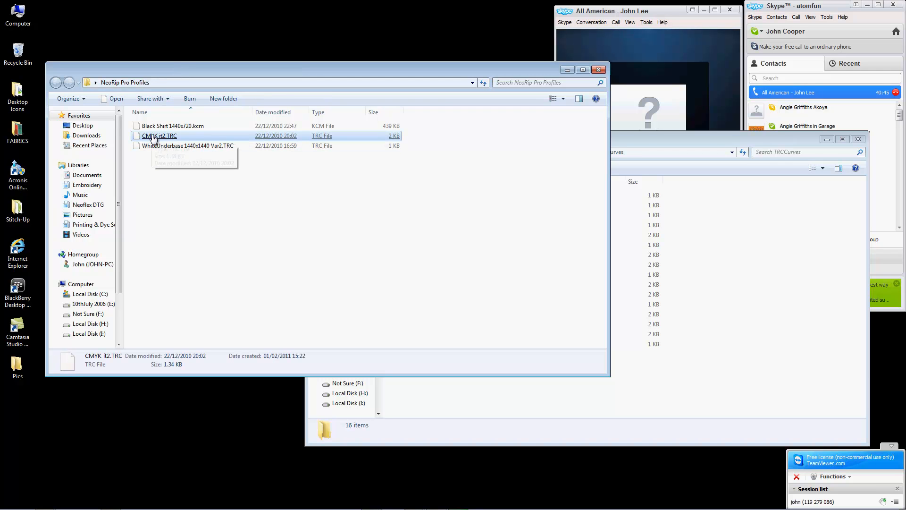
pyautogui.rightClick(164, 138)
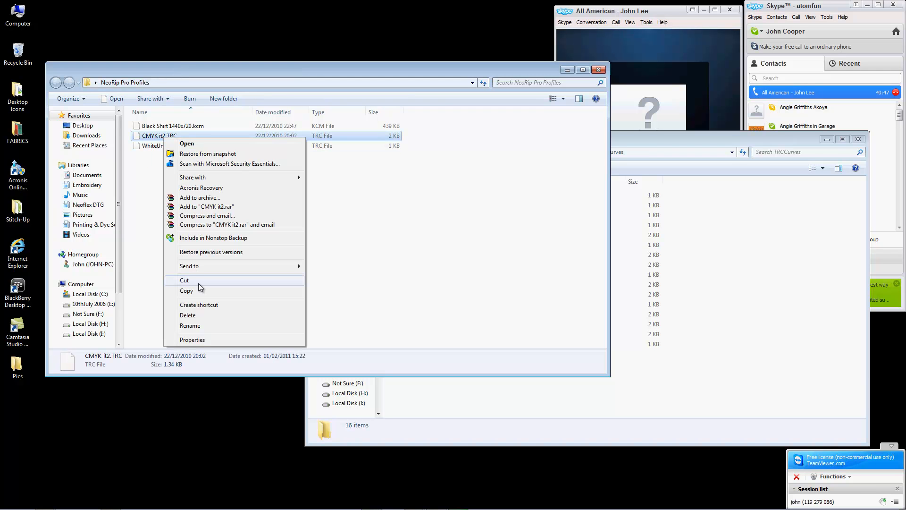
pyautogui.click(195, 323)
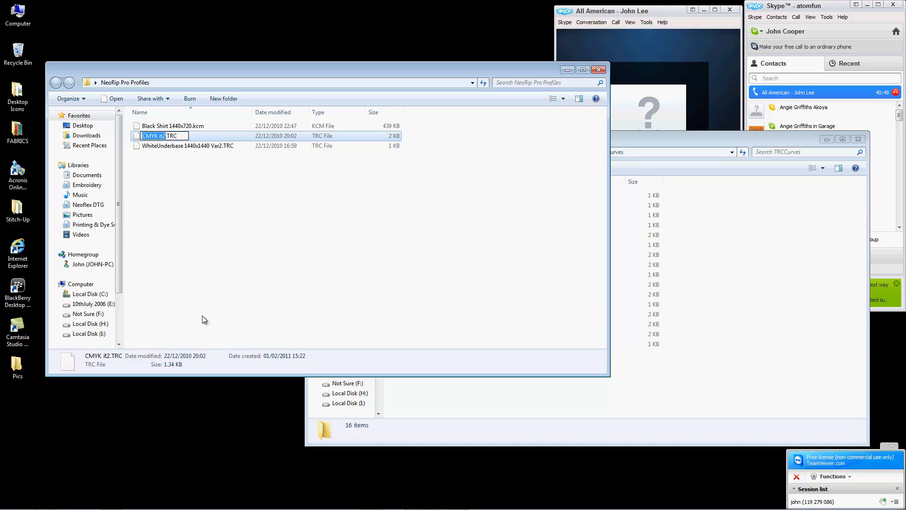
pyautogui.write('High Res CMYK')
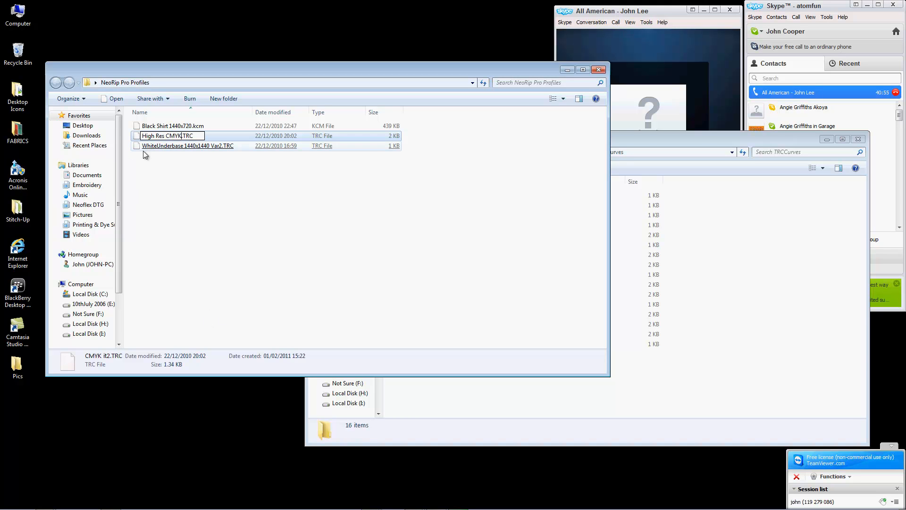
# Step: Rename Black Shirt 1440x720.kcm to Black Media Hi Res.kcm
pyautogui.rightClick(167, 128)
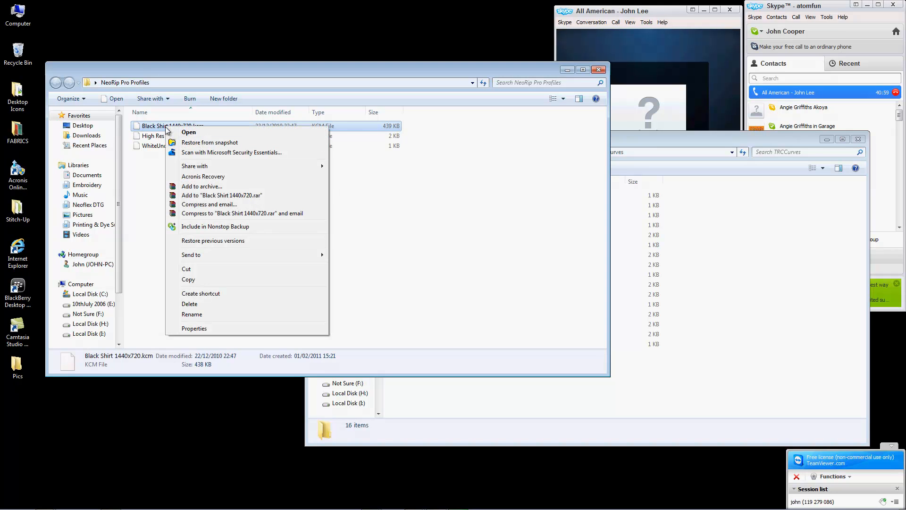
pyautogui.click(193, 314)
pyautogui.write('Black Me')
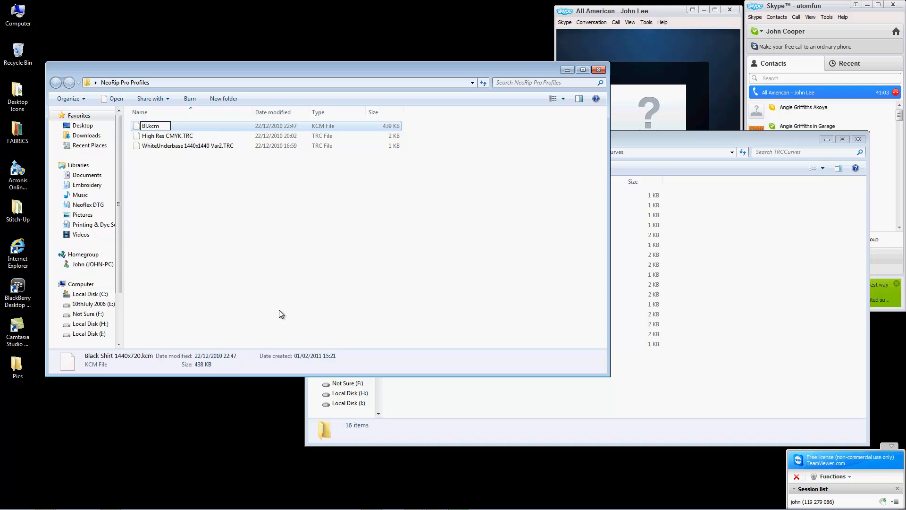
pyautogui.write('diea')
pyautogui.press('BackSpace')
pyautogui.press('BackSpace')
pyautogui.write('a Hi Res')
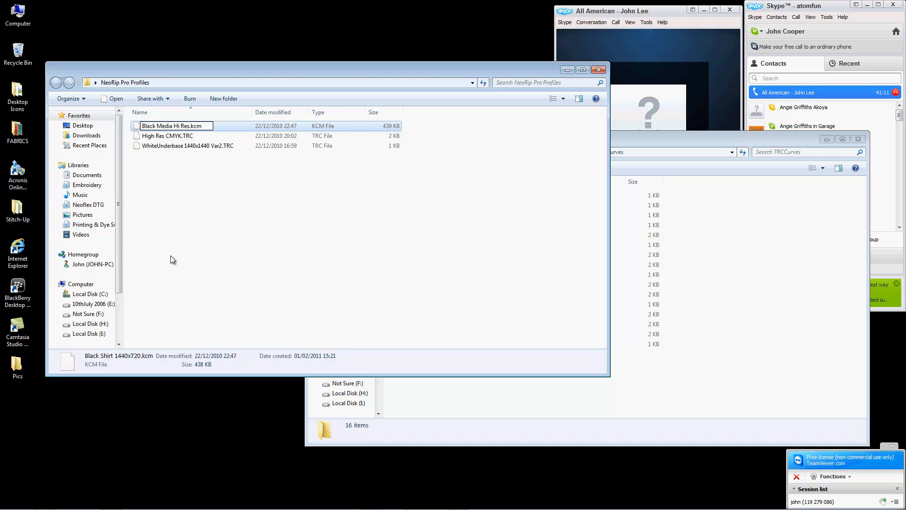
pyautogui.click(156, 138)
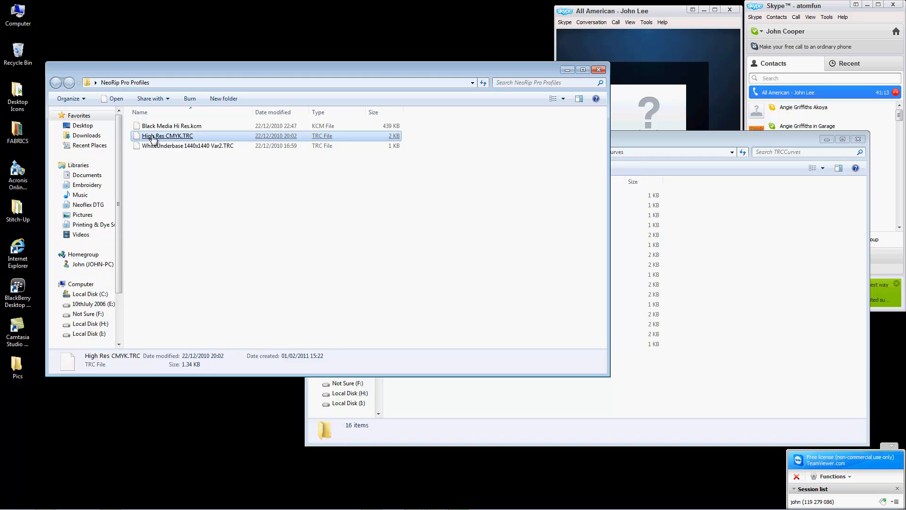
# Step: Shorten High Res CMYK.TRC to Hi Res CMYK.TRC
pyautogui.rightClick(152, 138)
pyautogui.click(181, 325)
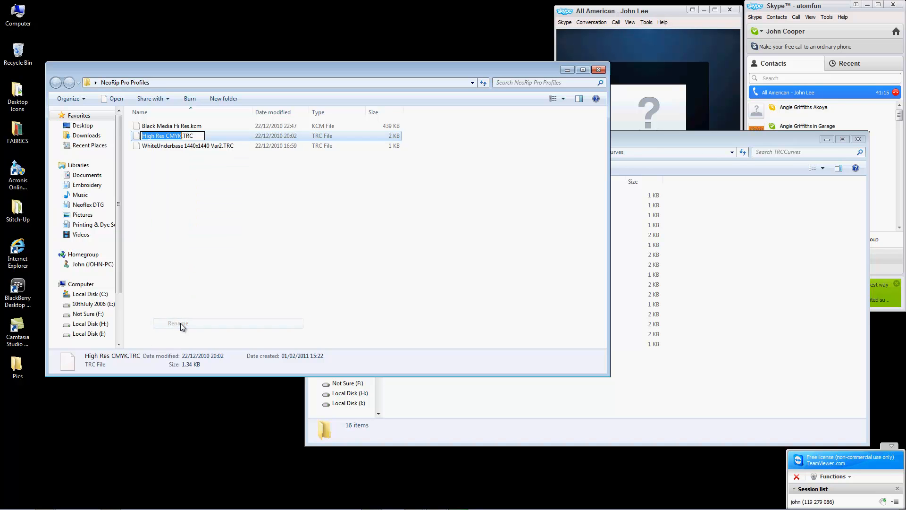
pyautogui.click(154, 136)
pyautogui.press('BackSpace')
pyautogui.press('BackSpace')
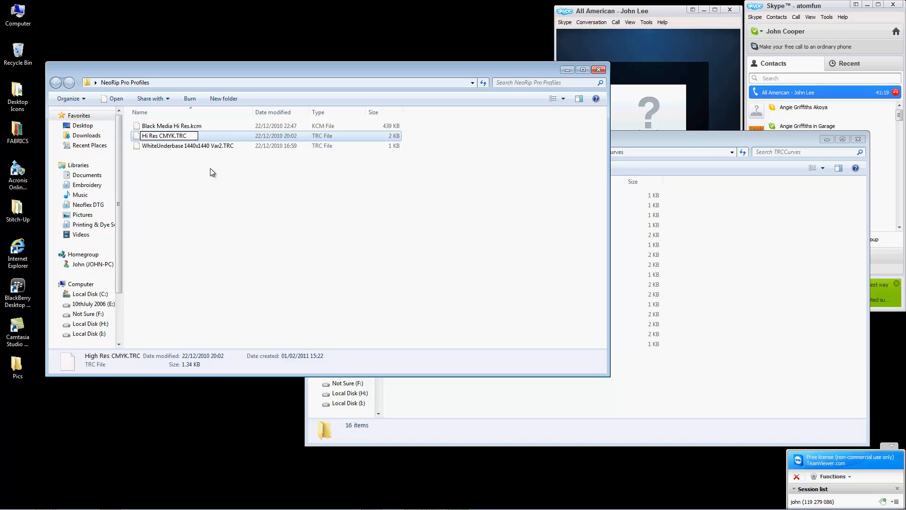
pyautogui.click(188, 211)
# Step: Rename WhiteUnderbase 1440x1440 Var2.TRC to Black Media white UB Hi Res.TRC
pyautogui.rightClick(152, 145)
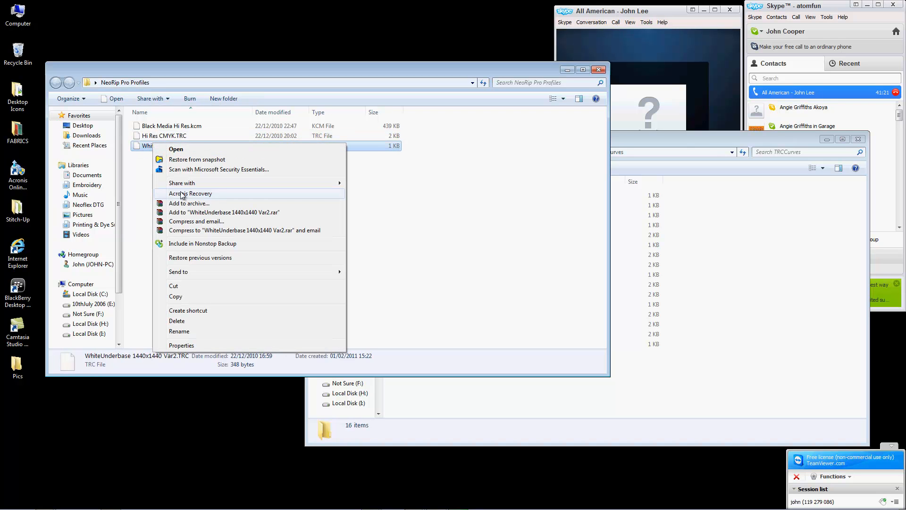
pyautogui.click(179, 331)
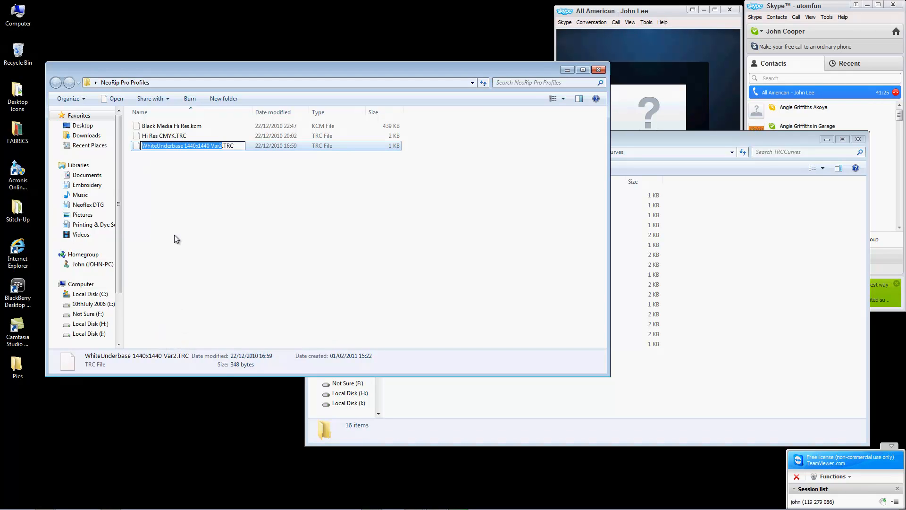
pyautogui.write('Black Media')
pyautogui.press('BackSpace')
pyautogui.press('BackSpace')
pyautogui.press('BackSpace')
pyautogui.press('BackSpace')
pyautogui.press('BackSpace')
pyautogui.press('BackSpace')
pyautogui.press('BackSpace')
pyautogui.press('BackSpace')
pyautogui.press('BackSpace')
pyautogui.press('BackSpace')
pyautogui.press('BackSpace')
pyautogui.write('Black Medi')
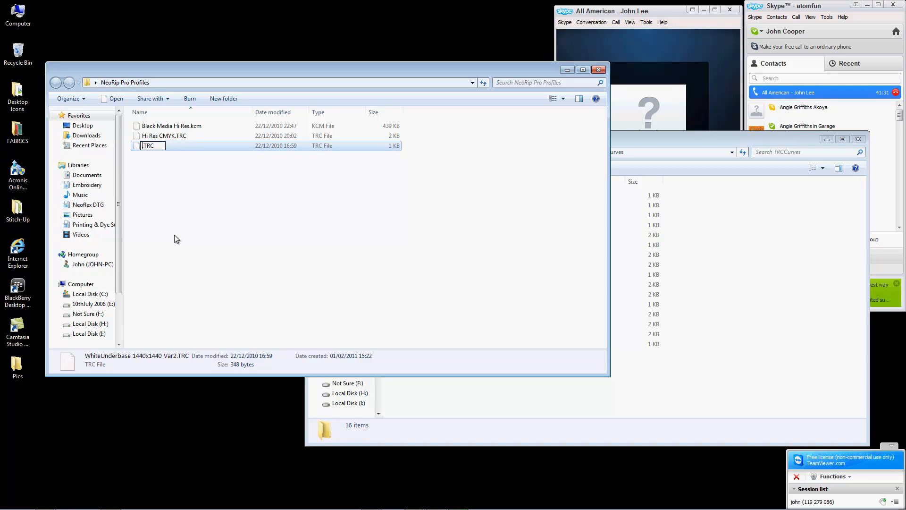
pyautogui.write('a white ')
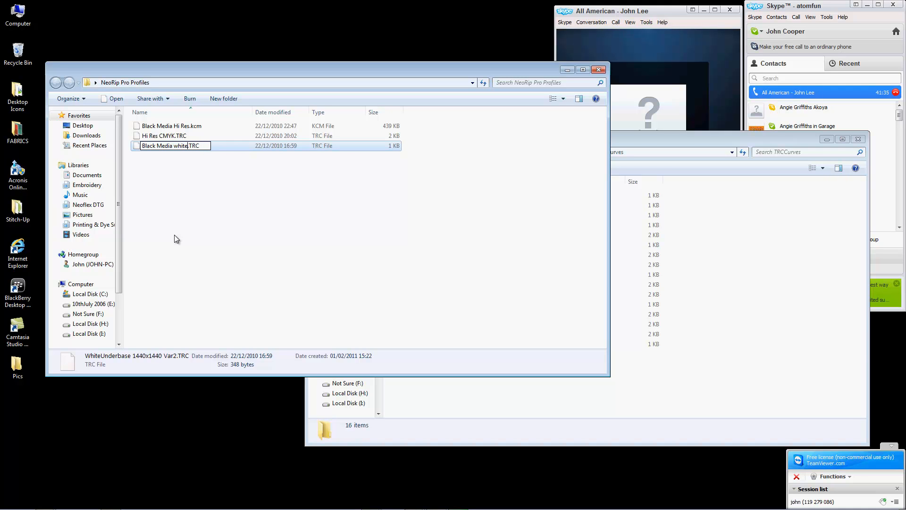
pyautogui.write('UB Hi Res')
pyautogui.press('Return')
pyautogui.click(239, 216)
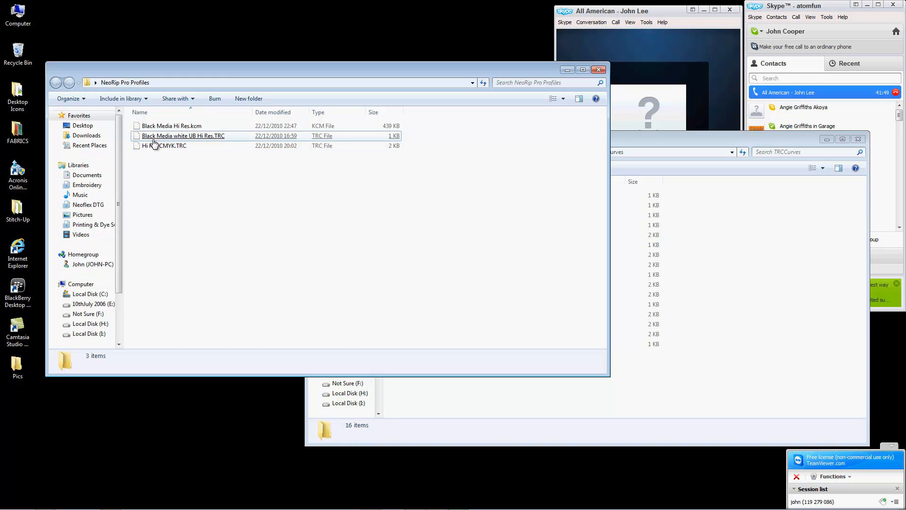
# Step: Copy both TRC files into the NEO RIP PRO TRCCurves folder, granting administrator permission
pyautogui.click(138, 136)
pyautogui.moveTo(156, 185); pyautogui.dragTo(138, 136)
pyautogui.rightClick(161, 145)
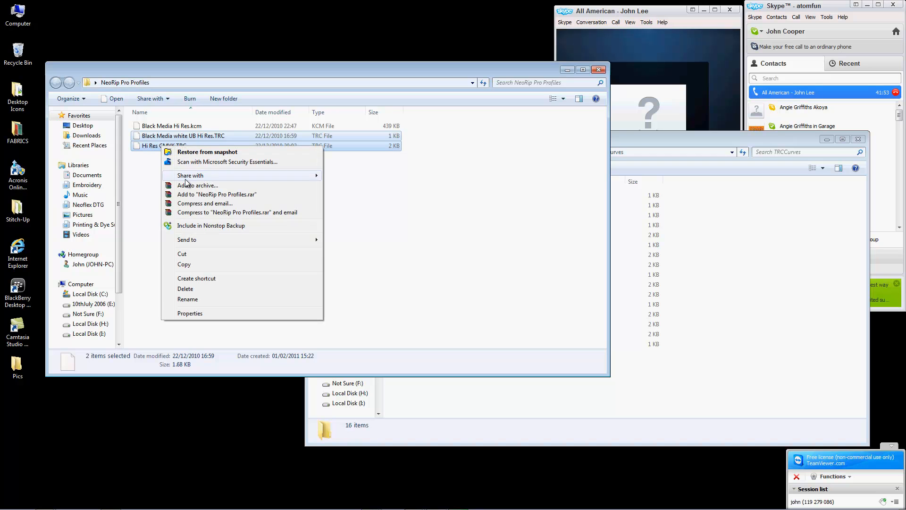
pyautogui.click(184, 264)
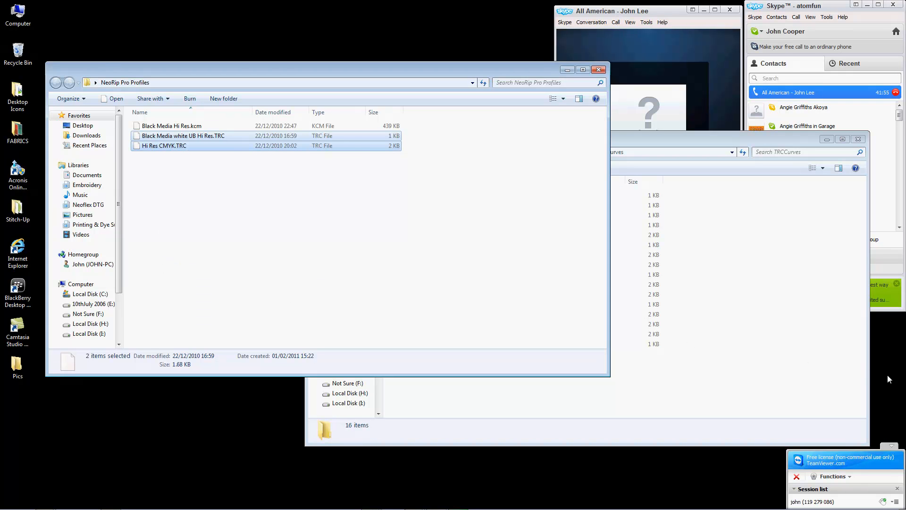
pyautogui.click(761, 380)
pyautogui.rightClick(506, 382)
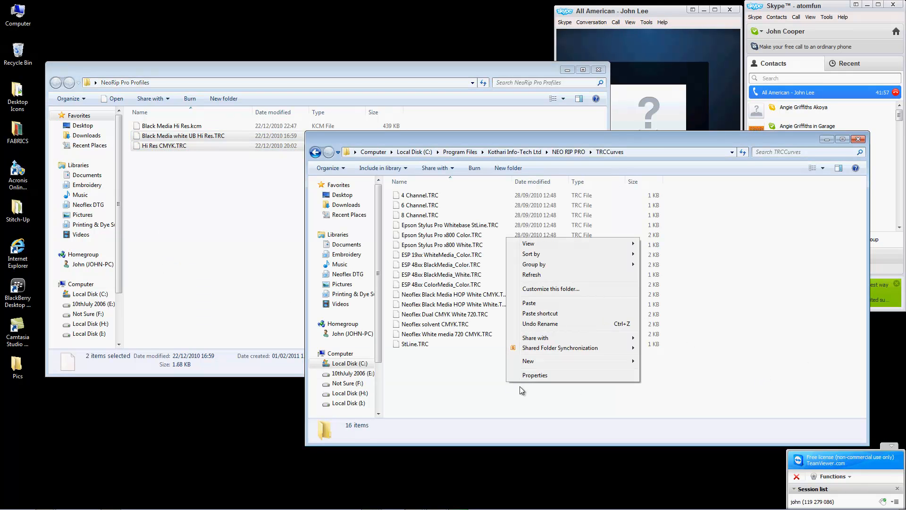
pyautogui.click(529, 303)
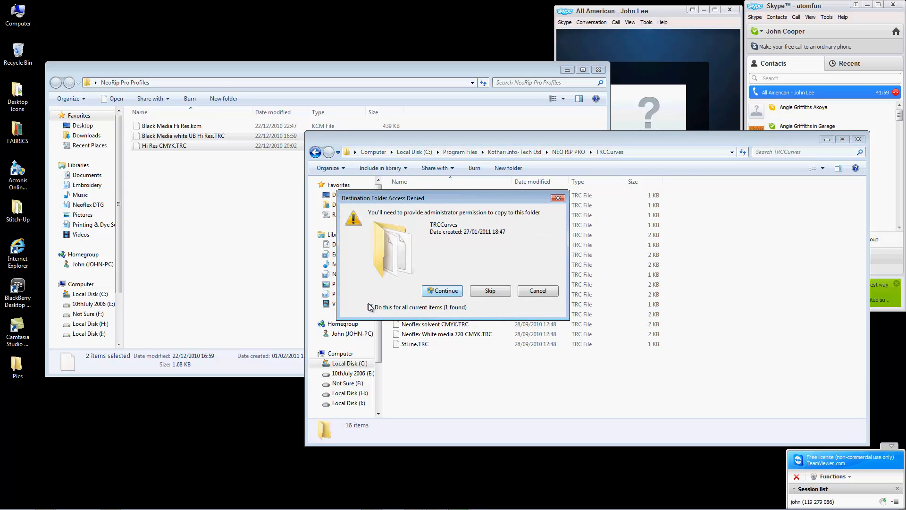
pyautogui.click(454, 289)
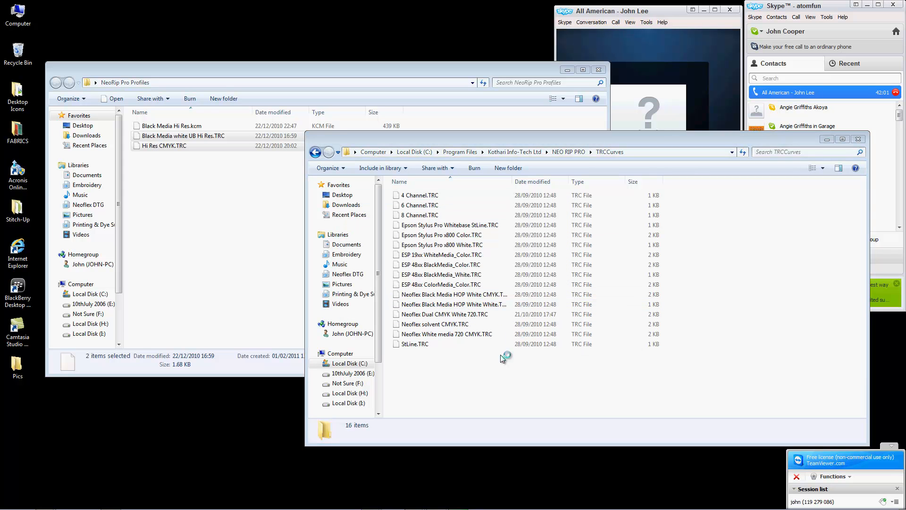
# Step: Copy Black Media Hi Res.kcm into the NEO RIP PRO PrinterIccProfiles folder, granting administrator permission
pyautogui.click(316, 152)
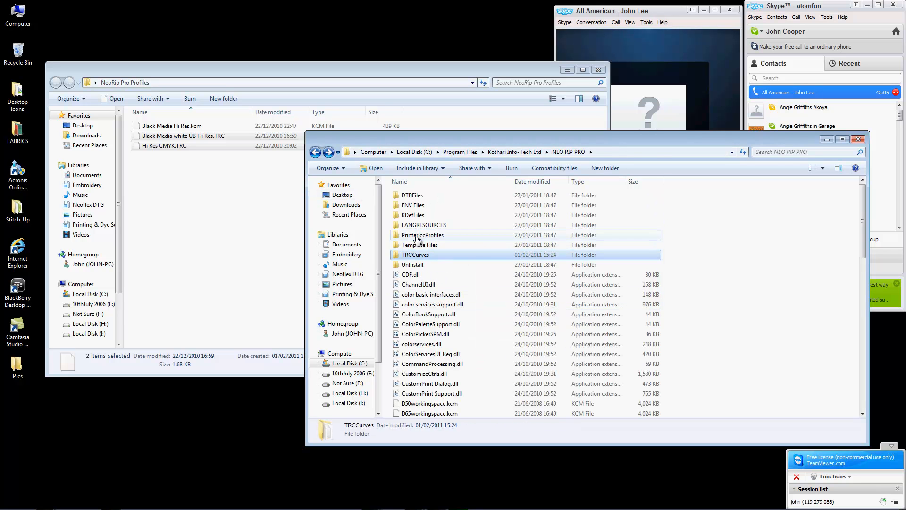
pyautogui.doubleClick(407, 235)
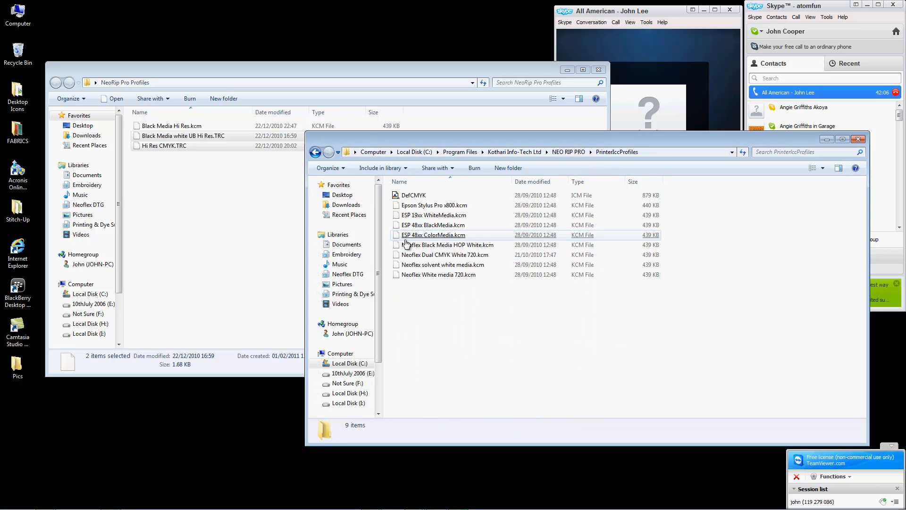
pyautogui.click(144, 128)
pyautogui.rightClick(143, 127)
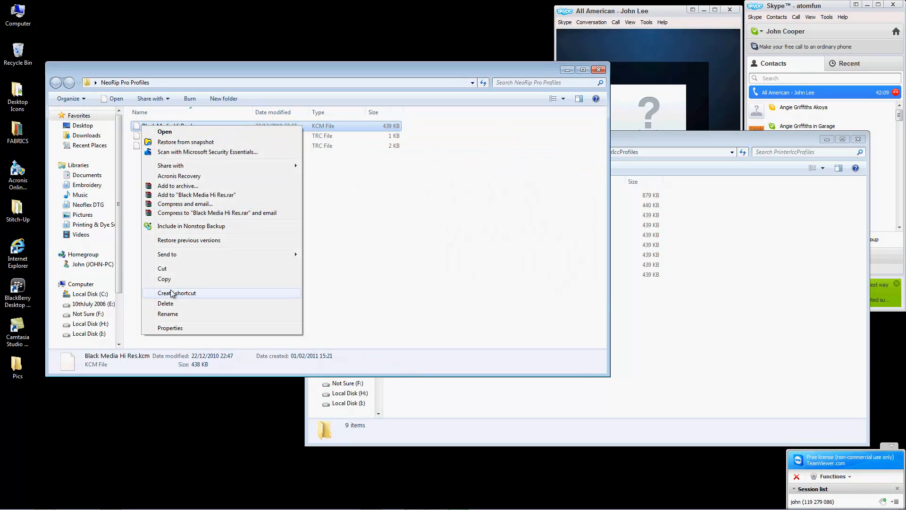
pyautogui.click(167, 279)
pyautogui.click(739, 376)
pyautogui.rightClick(738, 375)
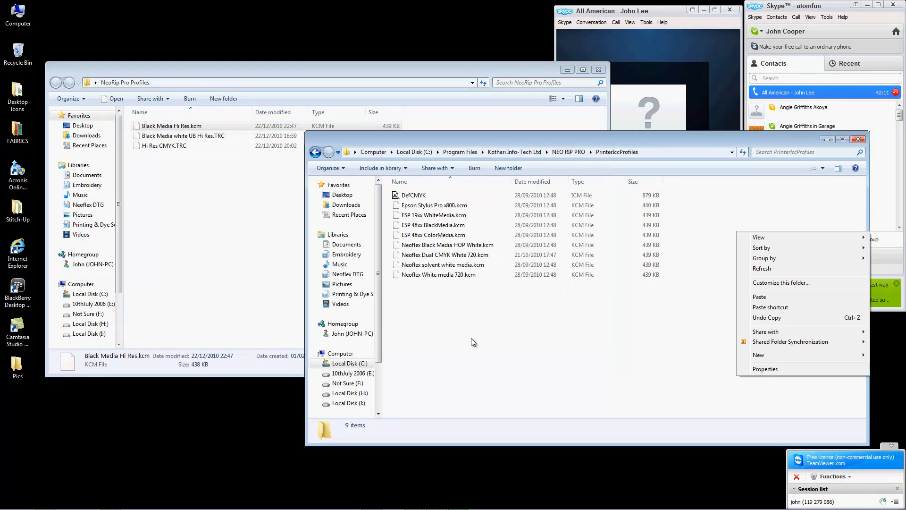
pyautogui.rightClick(435, 324)
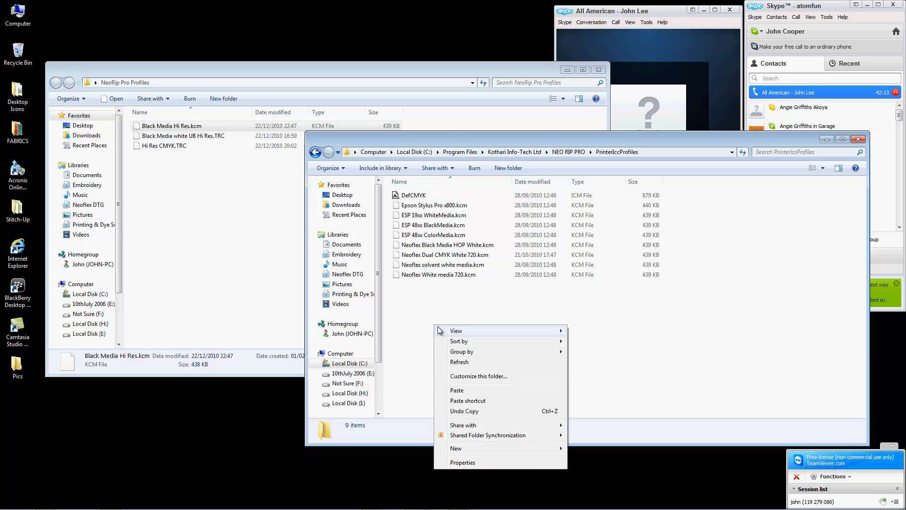
pyautogui.click(452, 392)
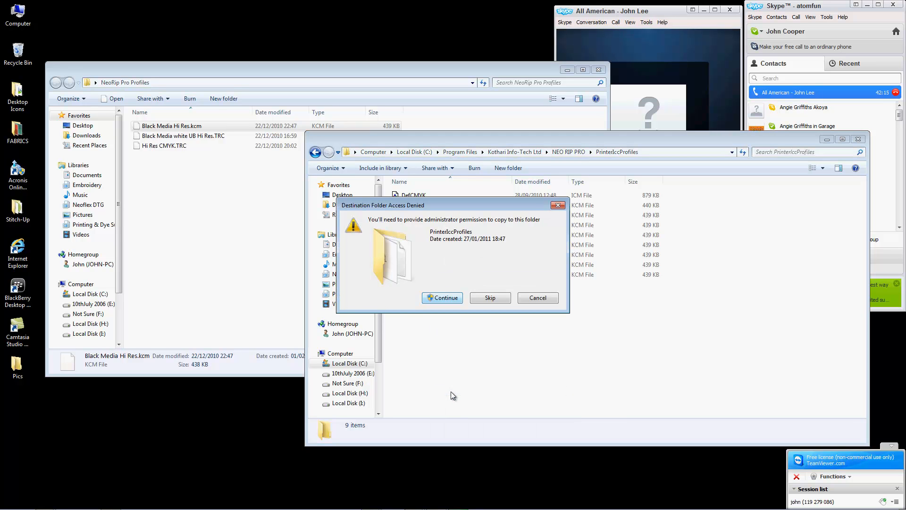
pyautogui.click(452, 299)
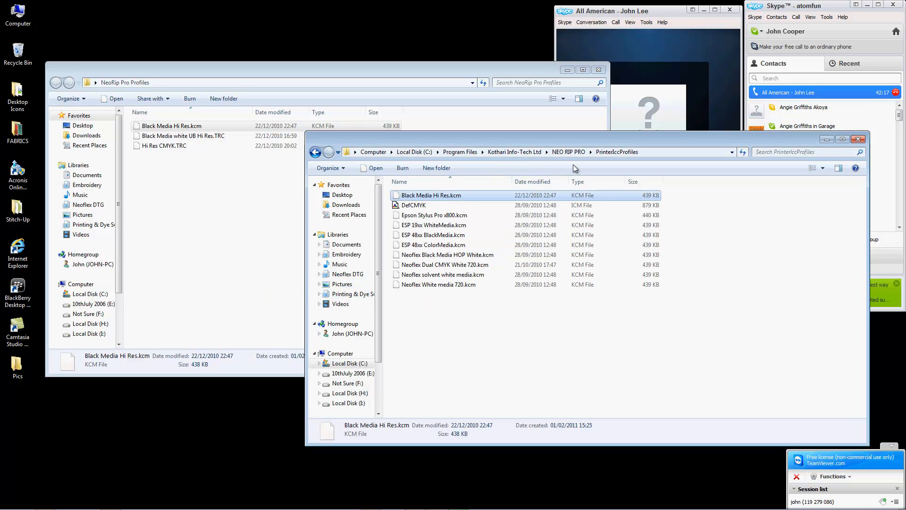
pyautogui.click(602, 69)
# Step: Close the NeoRip Pro Profiles and PrinterIccProfiles windows and move the profiles folder to the desktop's top row
pyautogui.click(599, 70)
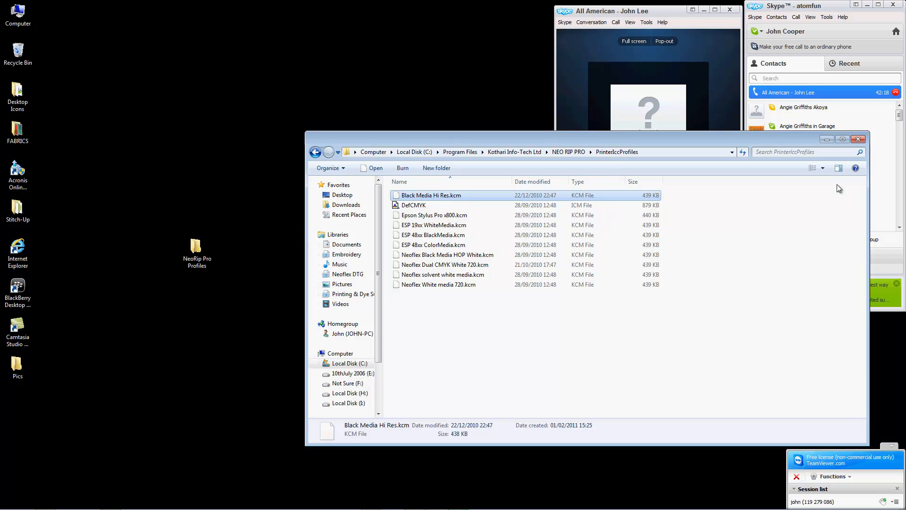
pyautogui.click(858, 139)
pyautogui.moveTo(197, 247); pyautogui.dragTo(88, 42)
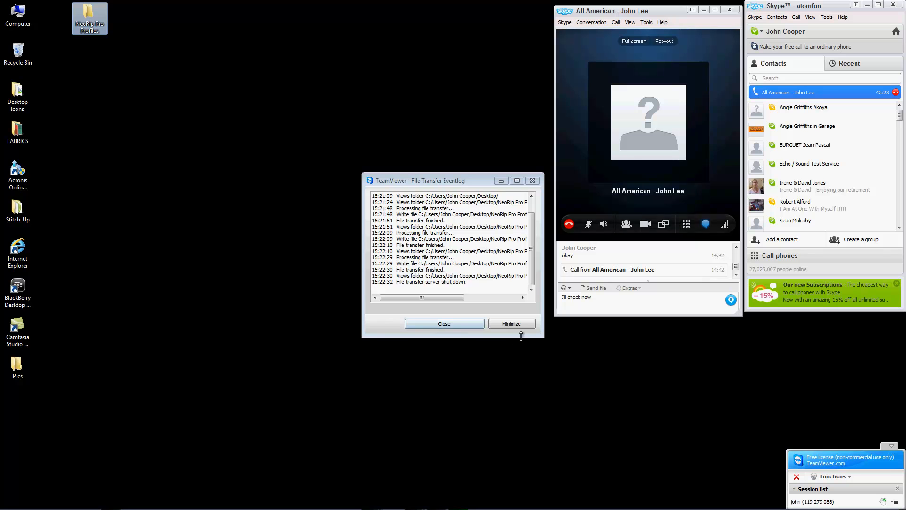
# Step: Close the TeamViewer file transfer log and switch back to NEO RIP PRO
pyautogui.click(451, 323)
pyautogui.click(452, 323)
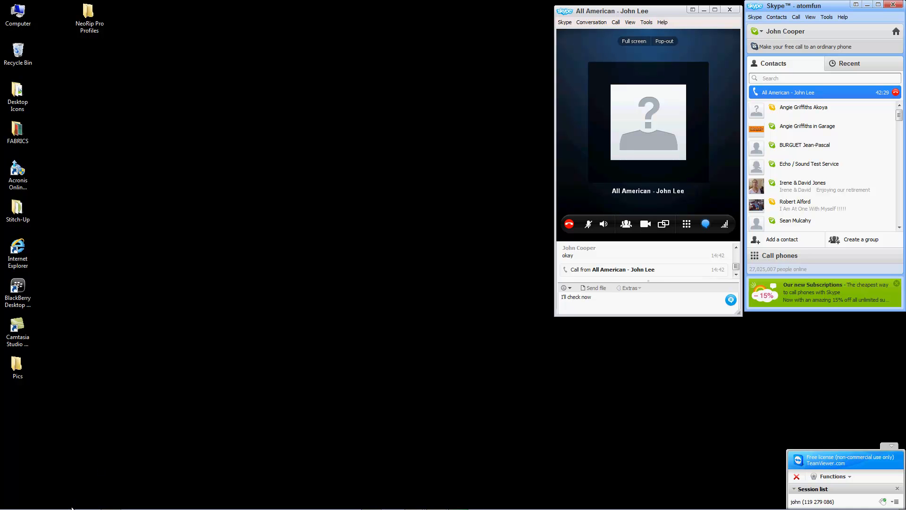
pyautogui.moveTo(71, 509)
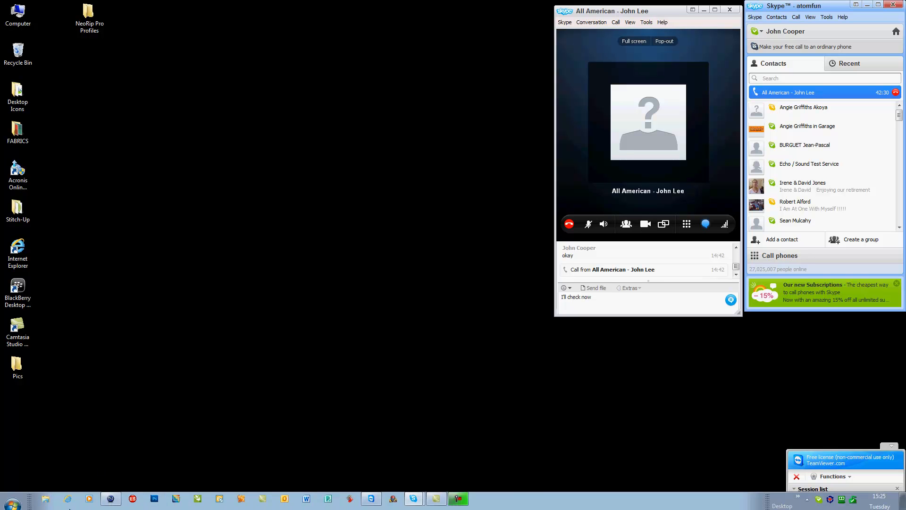
pyautogui.click(110, 490)
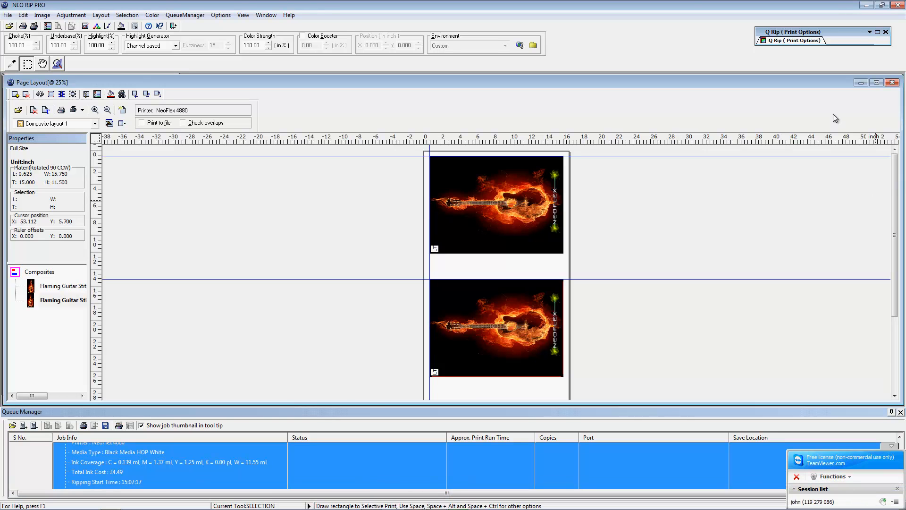
# Step: Close Page Layout, the cropped Flaming Guitar and Flaming Guitar Stitch-Up.psd, then open Print Setup
pyautogui.click(893, 82)
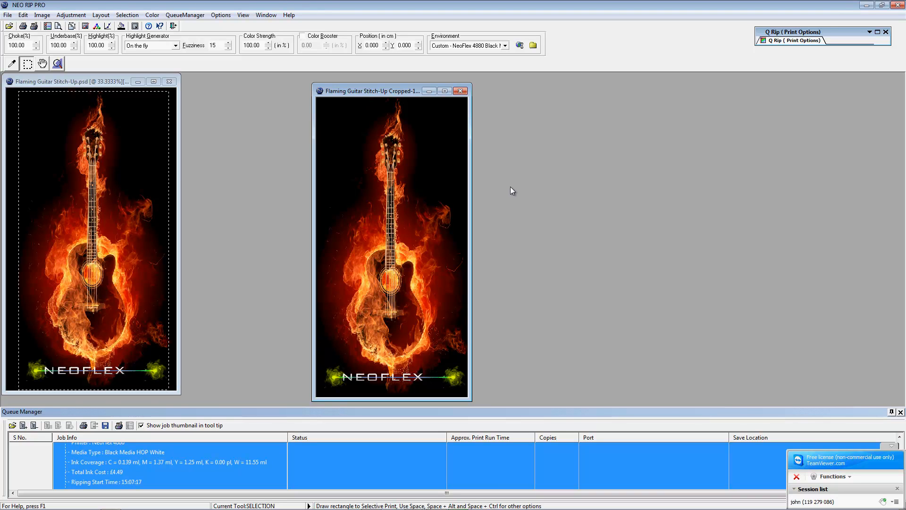
pyautogui.click(460, 91)
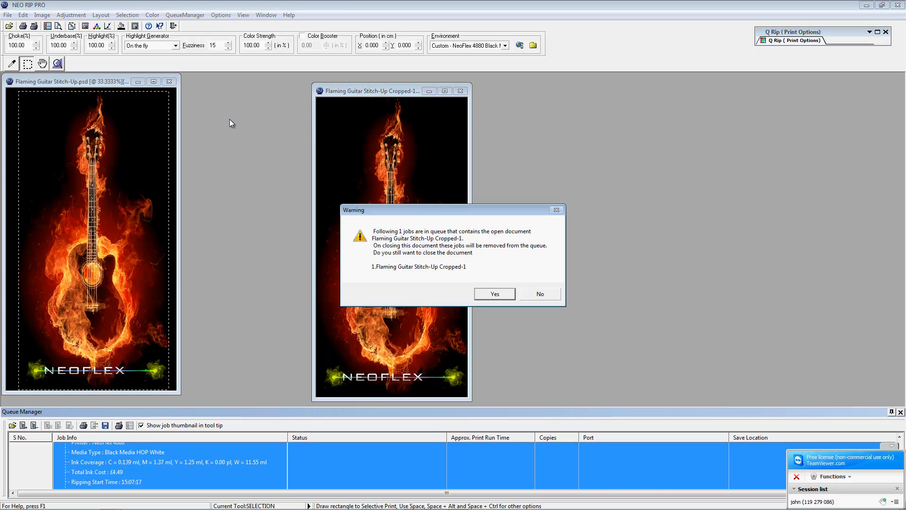
pyautogui.click(495, 294)
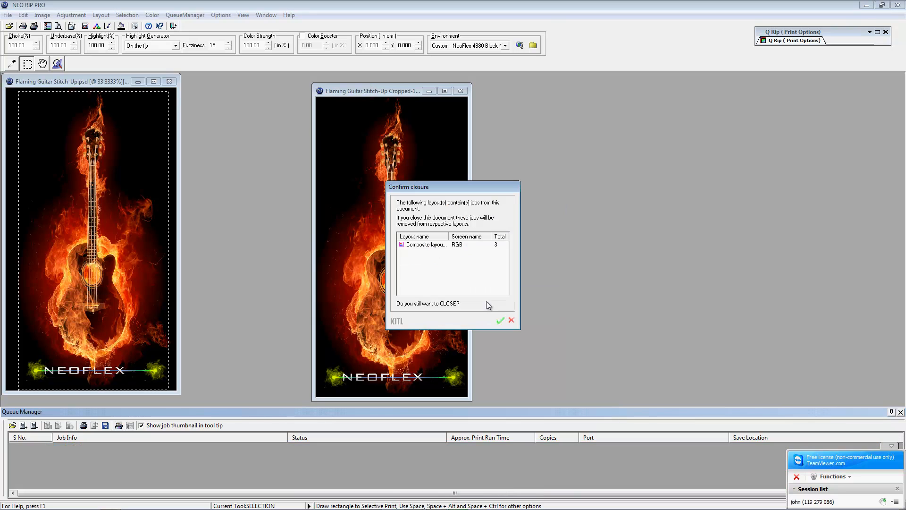
pyautogui.click(500, 321)
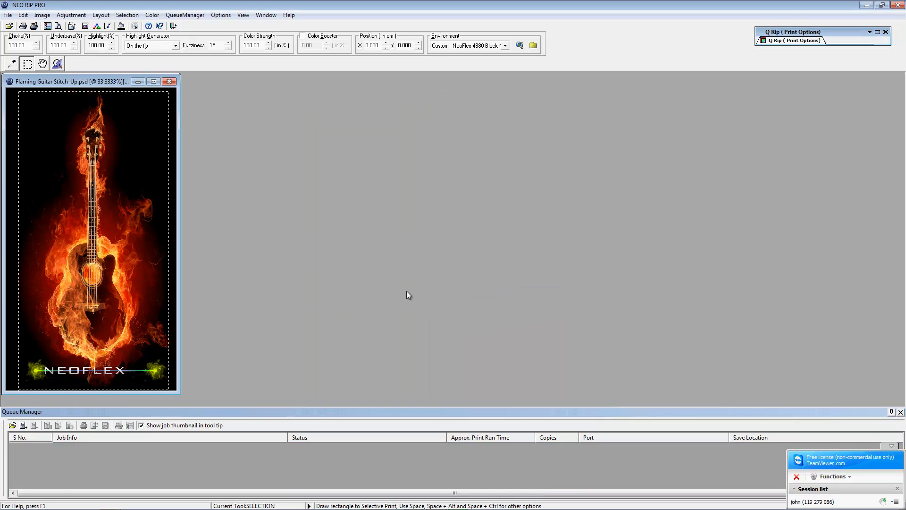
pyautogui.click(169, 82)
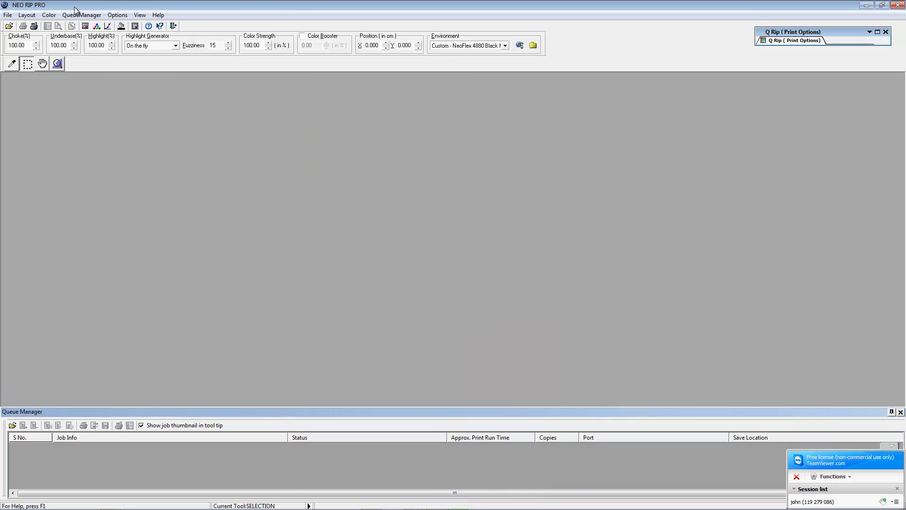
pyautogui.click(35, 26)
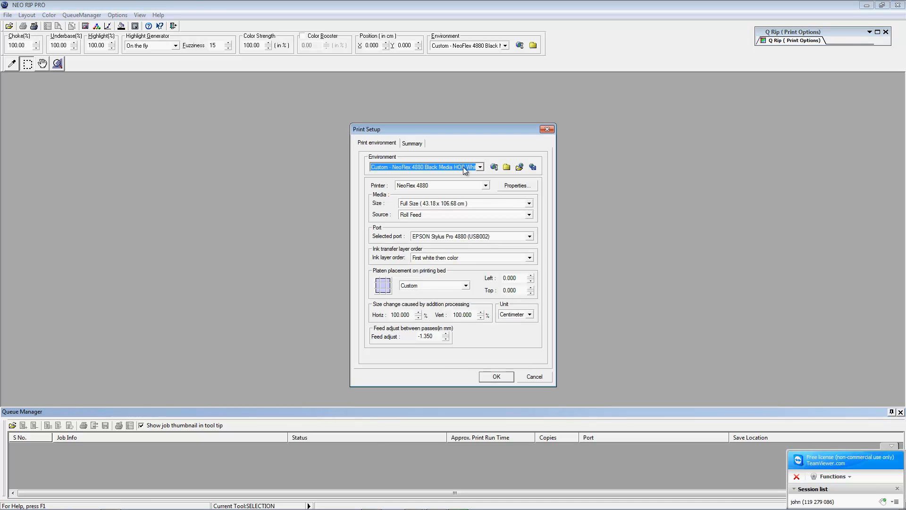
# Step: After checking NeoFlex 4880 properties, save the environment file as Black Media Hi Res in ENV Files
pyautogui.click(510, 187)
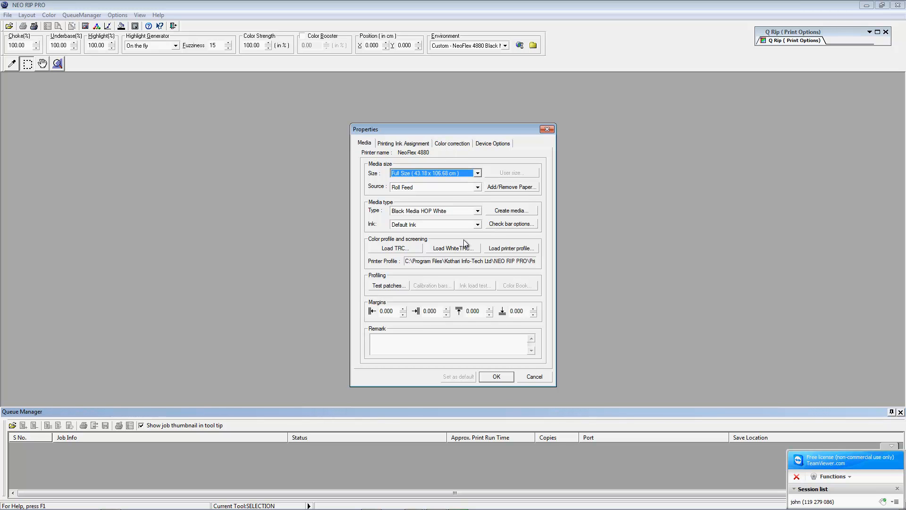
pyautogui.click(496, 380)
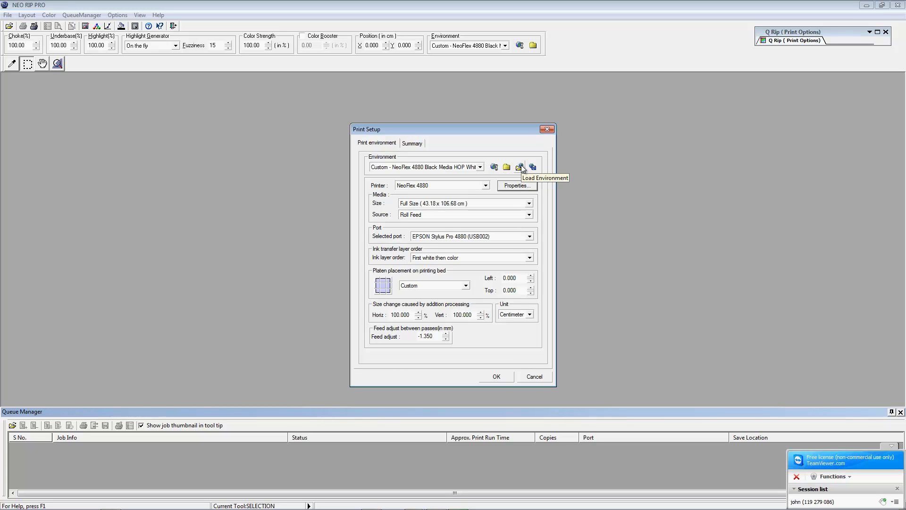
pyautogui.click(533, 168)
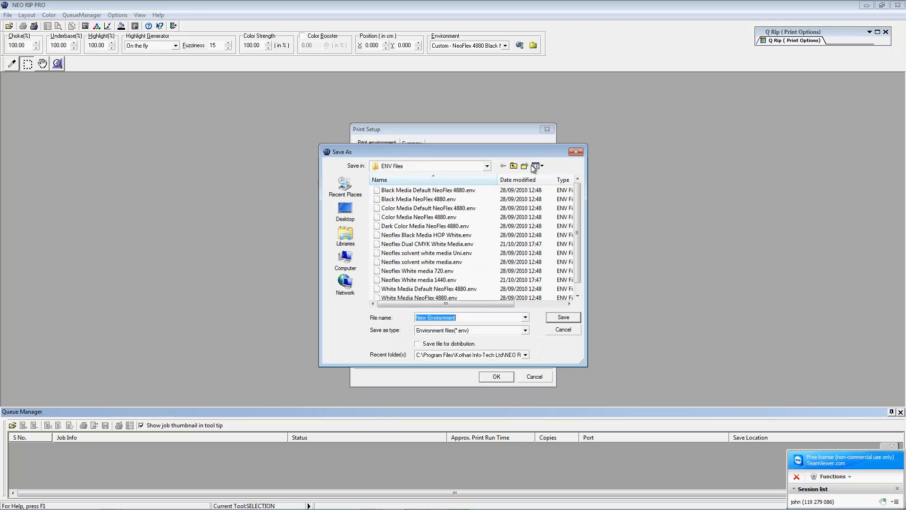
pyautogui.write('Black Sh')
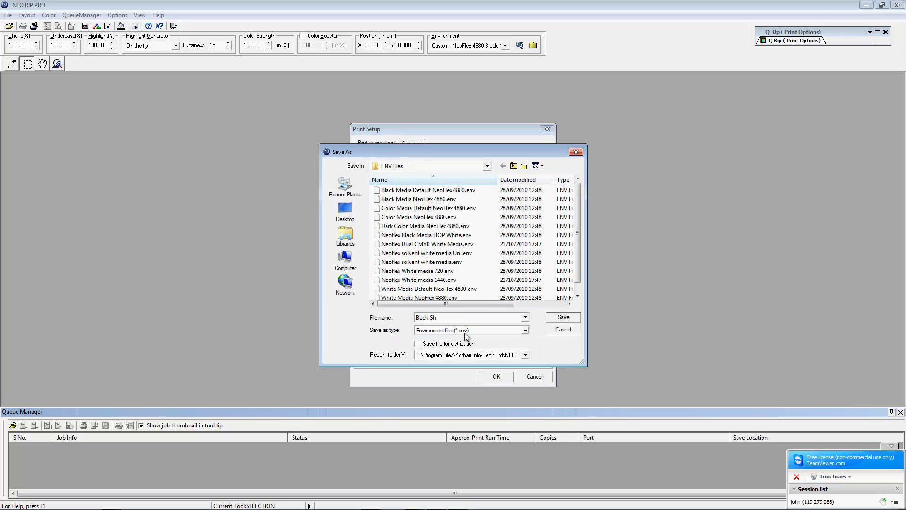
pyautogui.write('i')
pyautogui.press('BackSpace')
pyautogui.press('BackSpace')
pyautogui.press('BackSpace')
pyautogui.write('Media Hi Res')
pyautogui.click(562, 319)
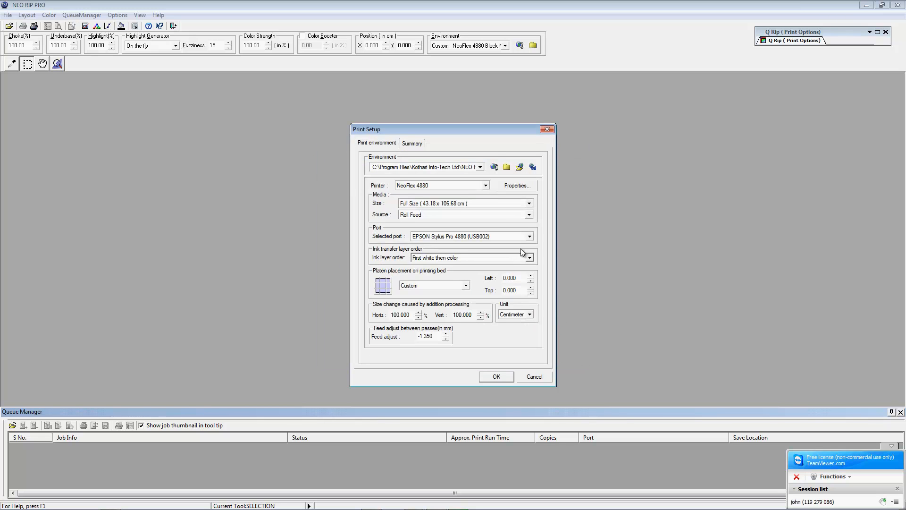
# Step: Keep Black Media HOP White media and set the device resolution to 1440 x 720
pyautogui.click(516, 185)
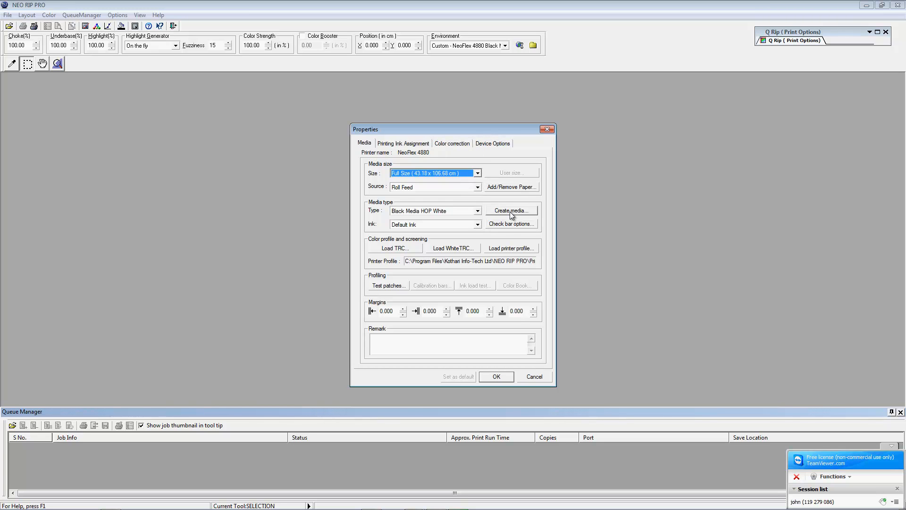
pyautogui.click(478, 211)
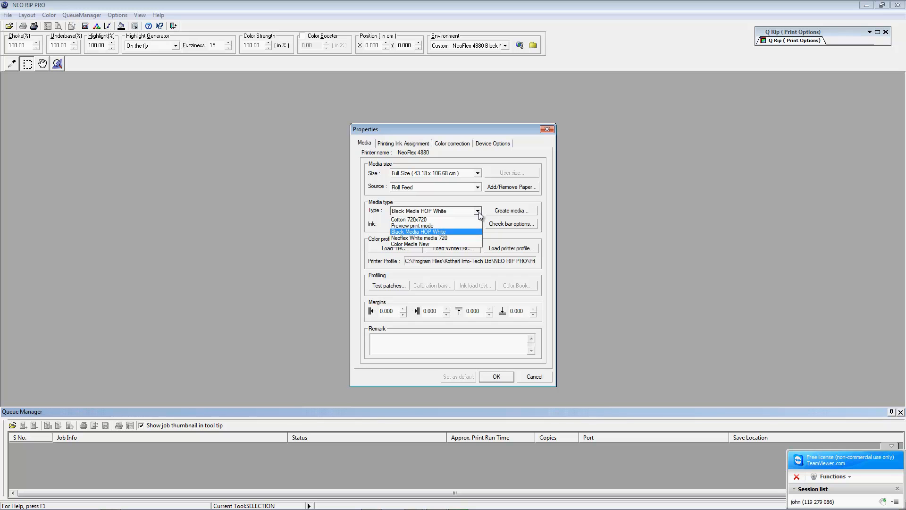
pyautogui.click(498, 217)
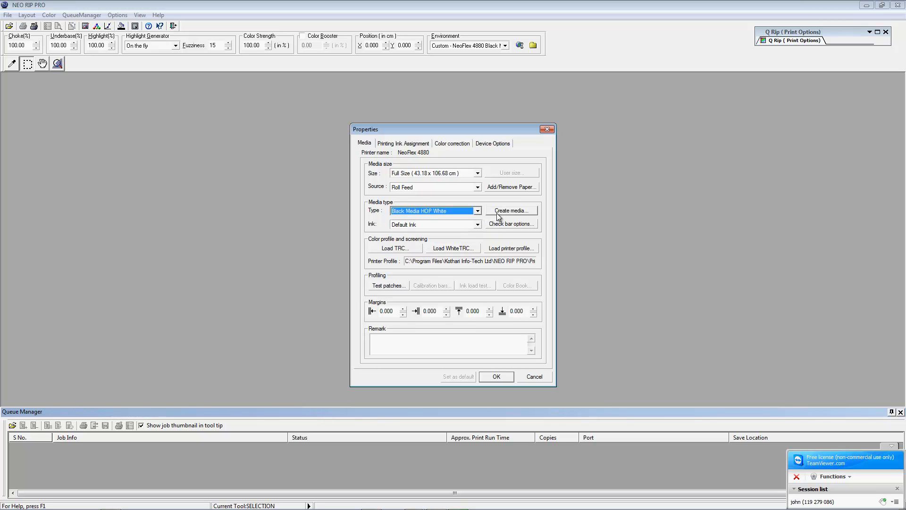
pyautogui.click(491, 144)
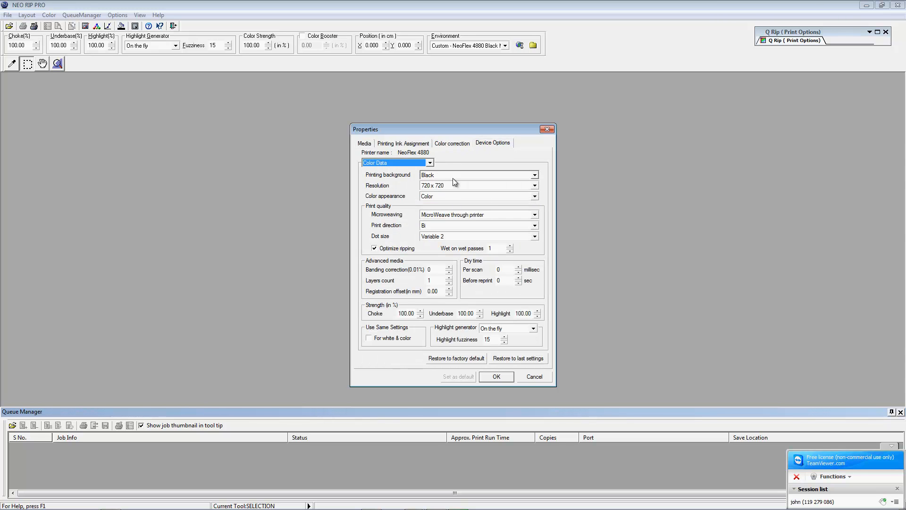
pyautogui.click(438, 186)
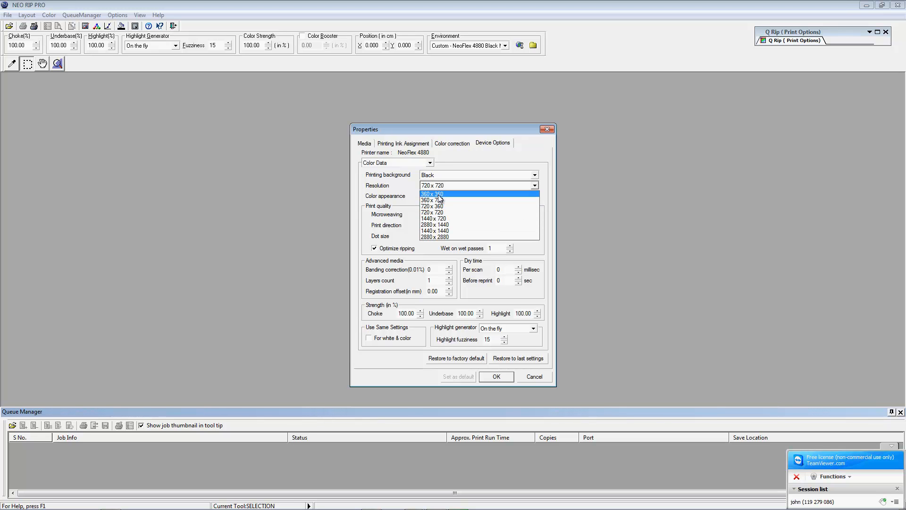
pyautogui.click(435, 218)
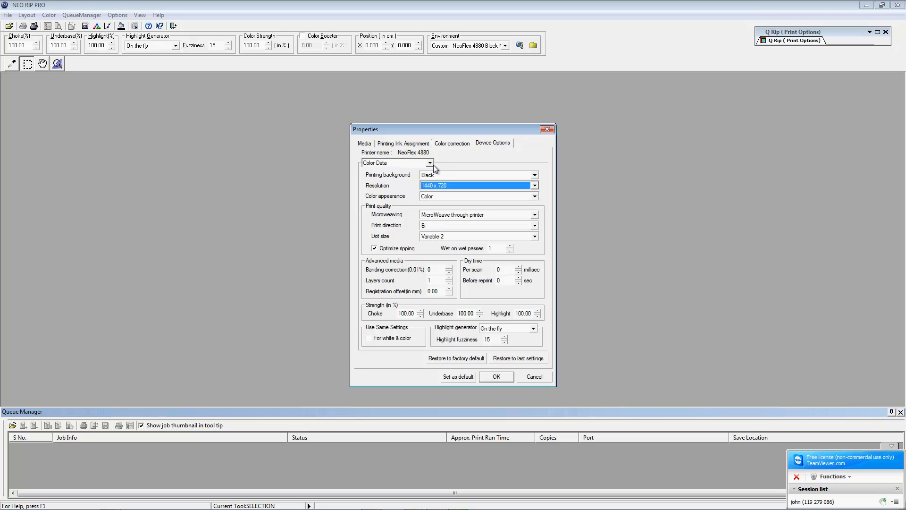
# Step: Set White Underbase Highlight strength to 75 and save it as the default
pyautogui.click(430, 163)
pyautogui.click(389, 178)
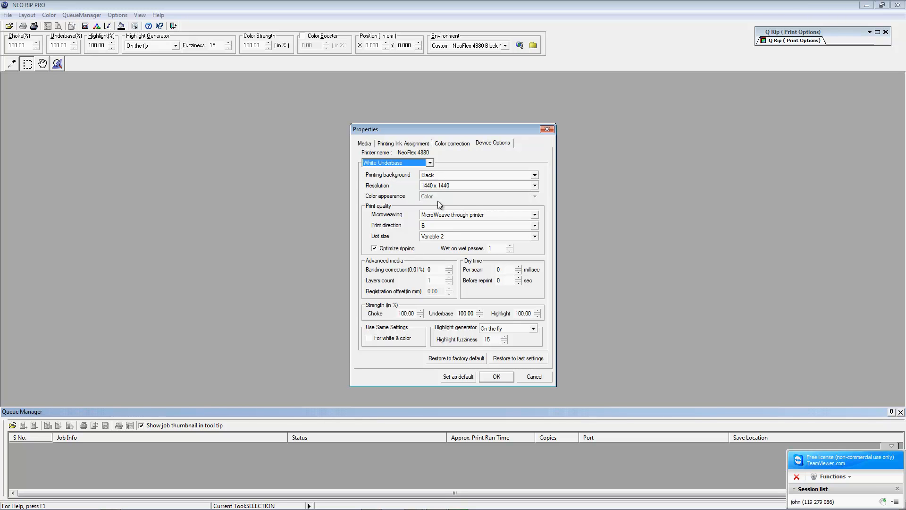
pyautogui.click(430, 162)
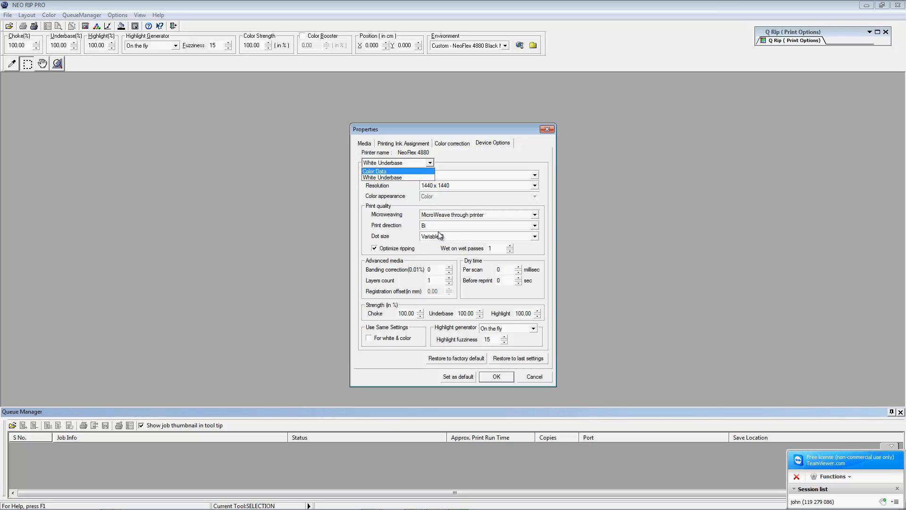
pyautogui.click(317, 214)
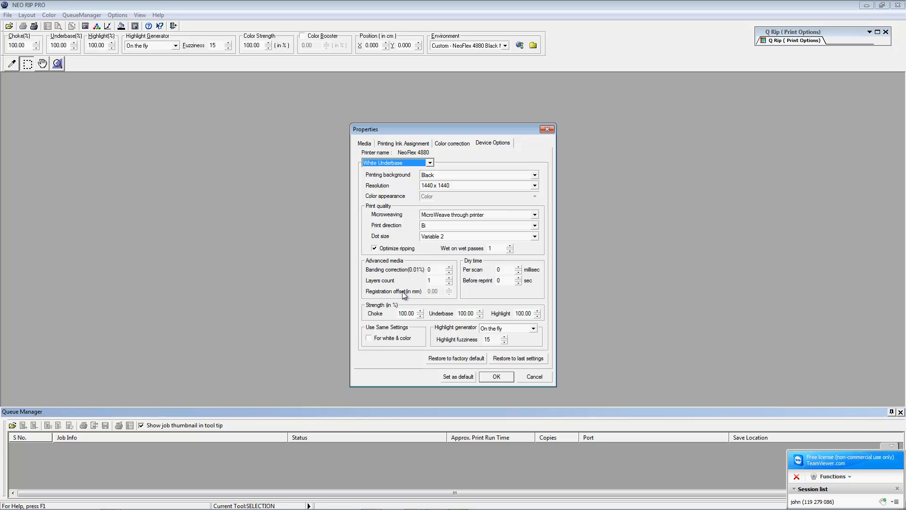
pyautogui.doubleClick(517, 313)
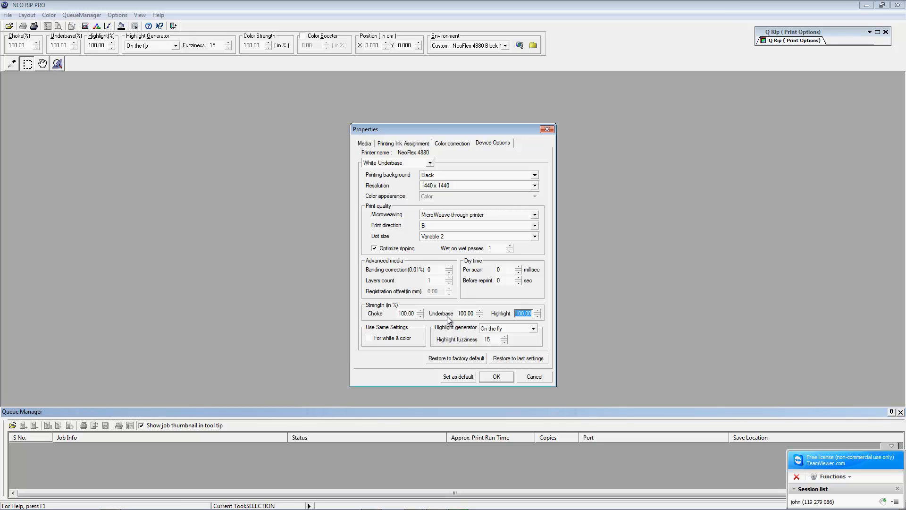
pyautogui.write('75')
pyautogui.click(471, 378)
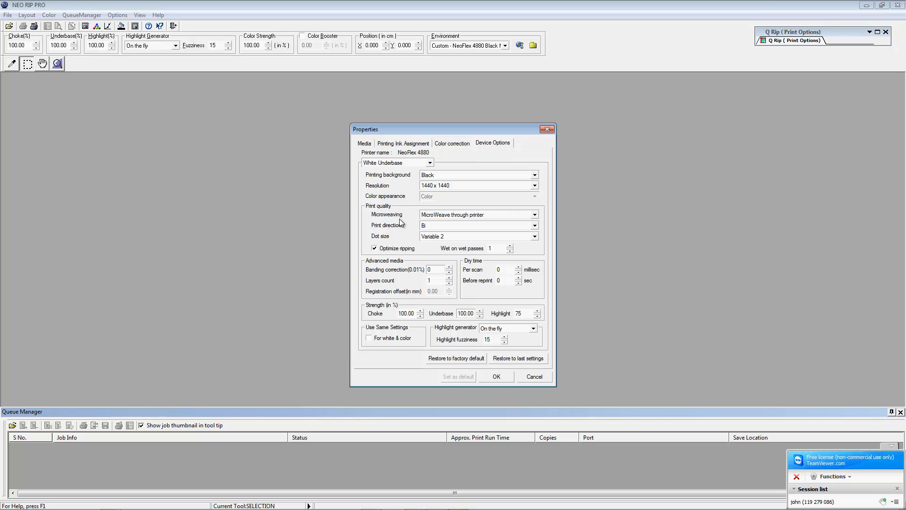
pyautogui.click(367, 144)
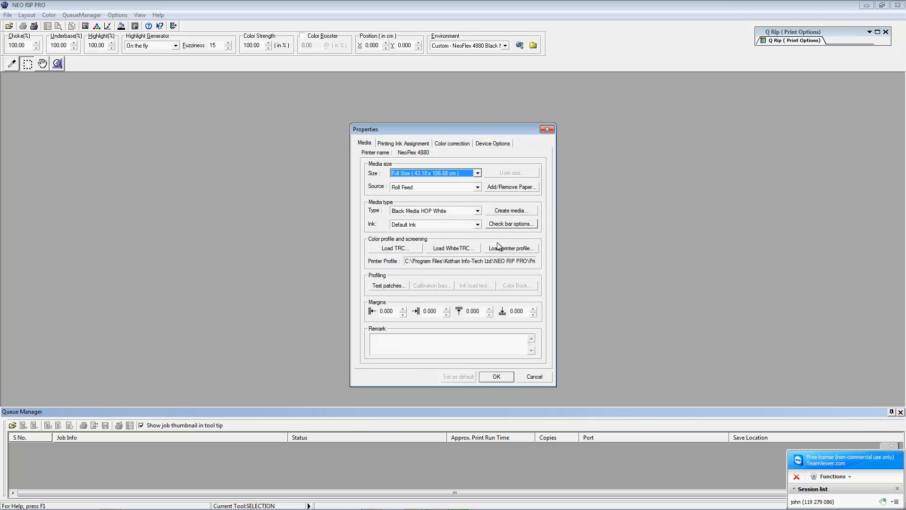
# Step: Create a Black Media Hi Res media type using the Black Media Hi Res.kcm profile
pyautogui.click(499, 211)
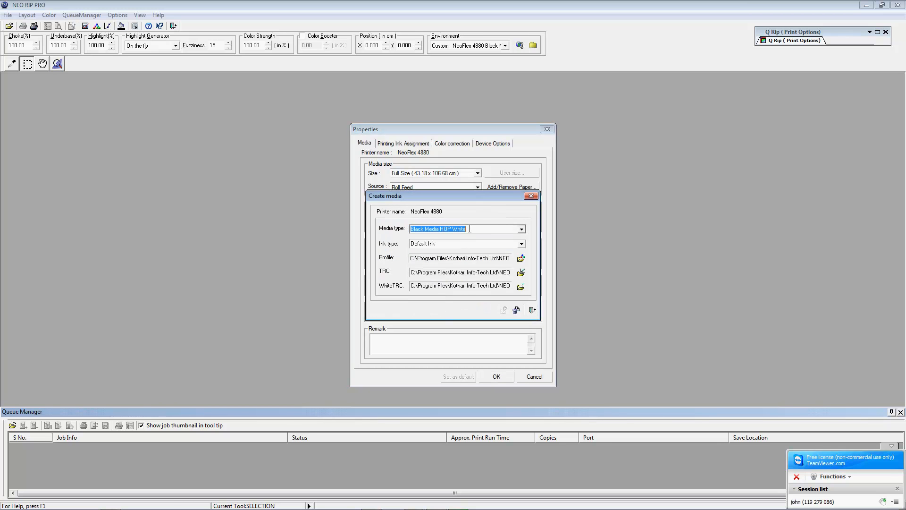
pyautogui.write('Bla')
pyautogui.click(521, 259)
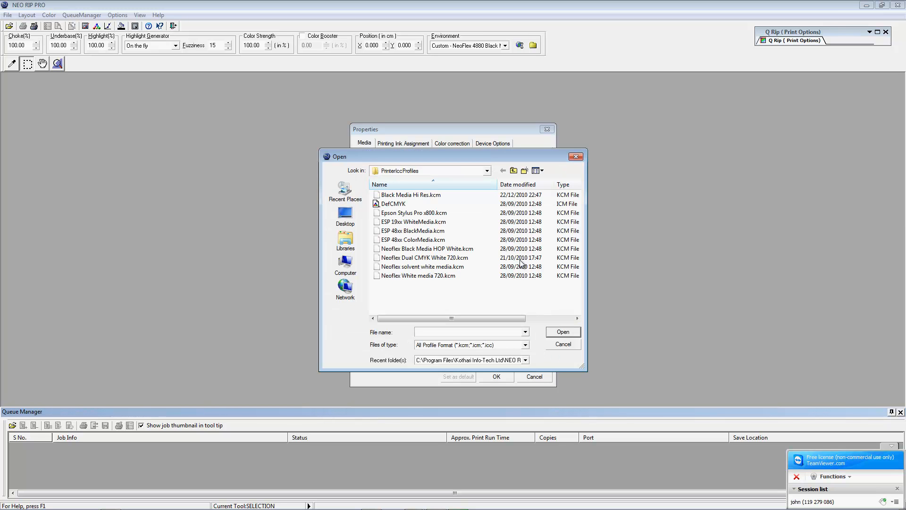
pyautogui.click(409, 195)
pyautogui.click(557, 332)
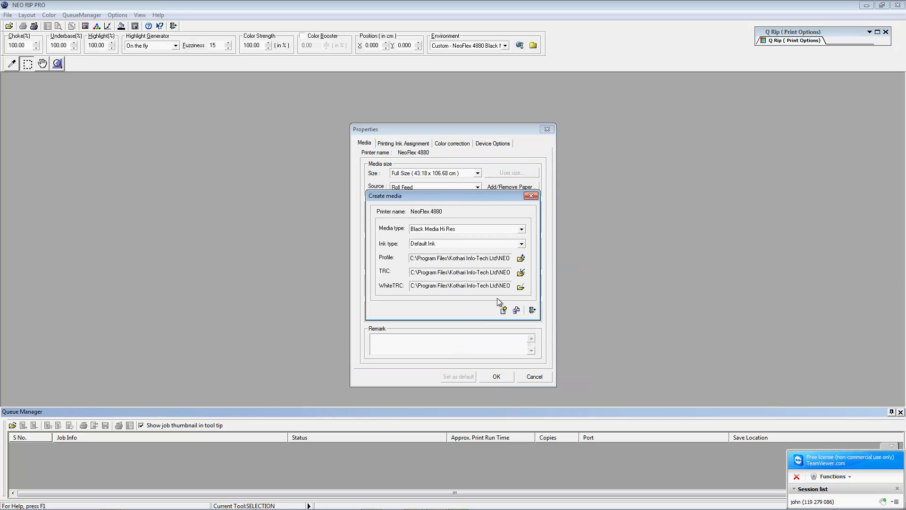
# Step: Load Hi Res CMYK as the media's colour transfer curve
pyautogui.click(519, 276)
pyautogui.click(461, 327)
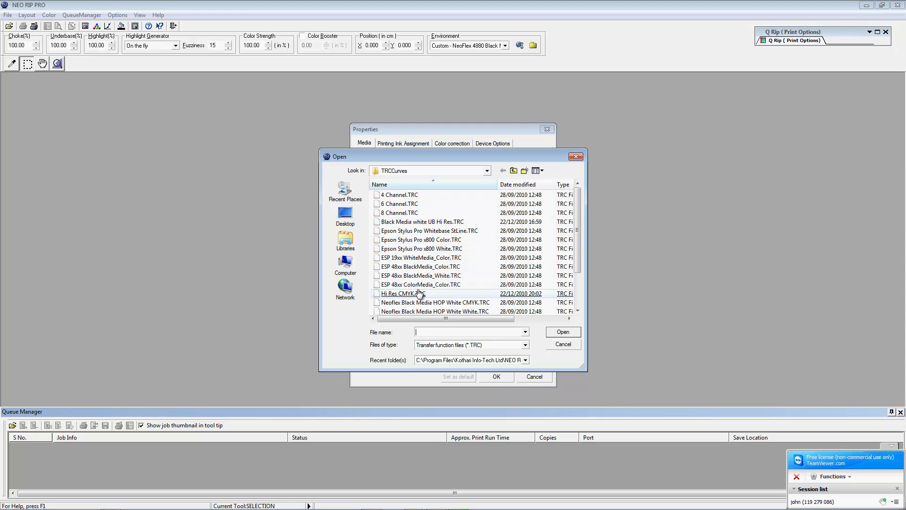
pyautogui.click(405, 293)
pyautogui.doubleClick(404, 294)
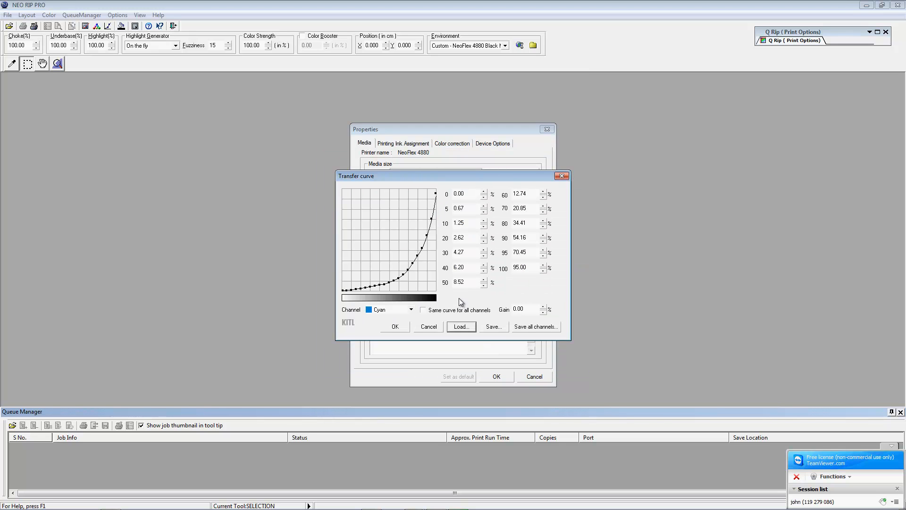
pyautogui.click(396, 327)
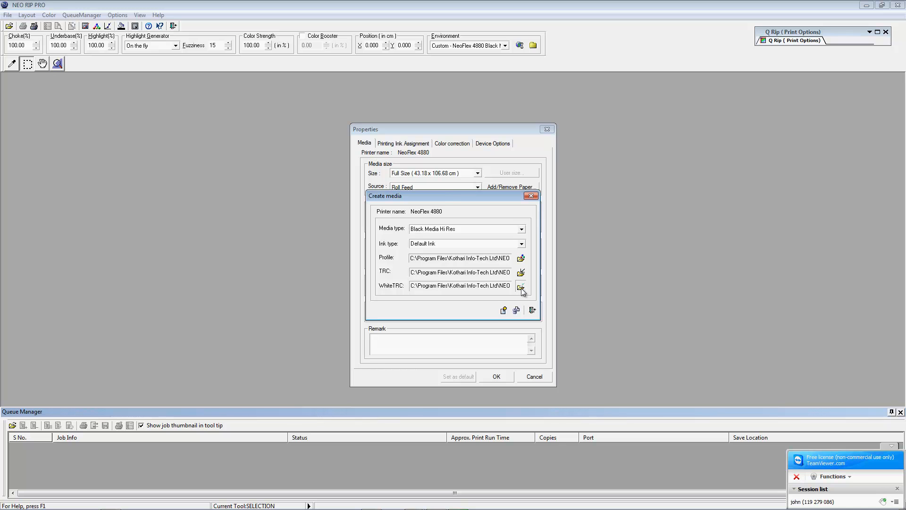
# Step: Load Black Media white UB Hi Res as the white ink curve and add the media
pyautogui.click(521, 288)
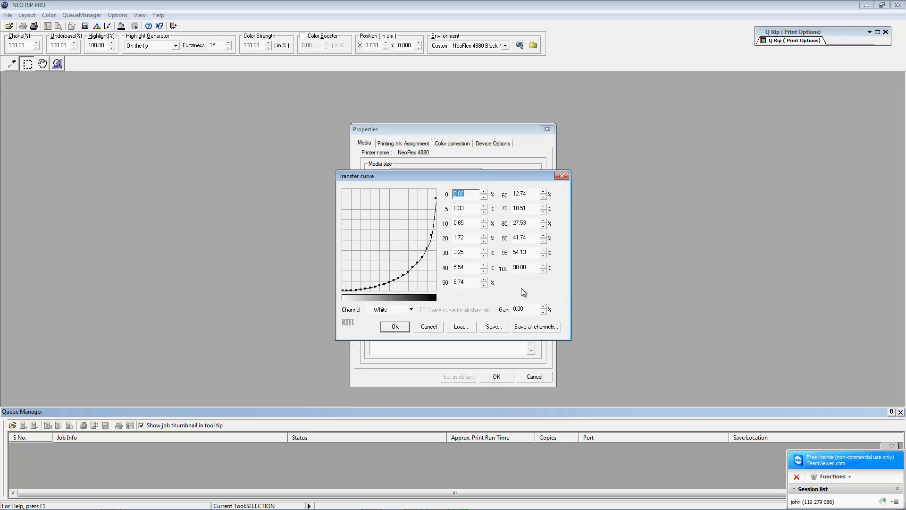
pyautogui.click(459, 326)
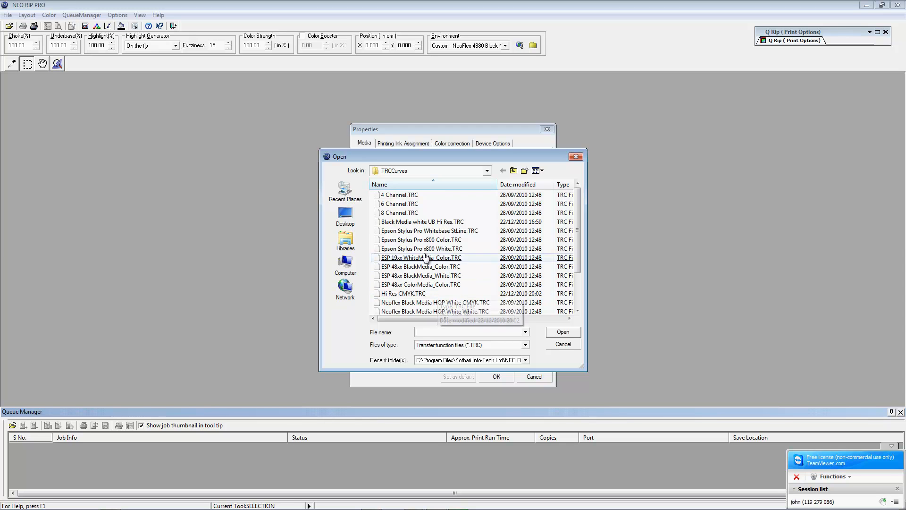
pyautogui.click(418, 225)
pyautogui.doubleClick(418, 226)
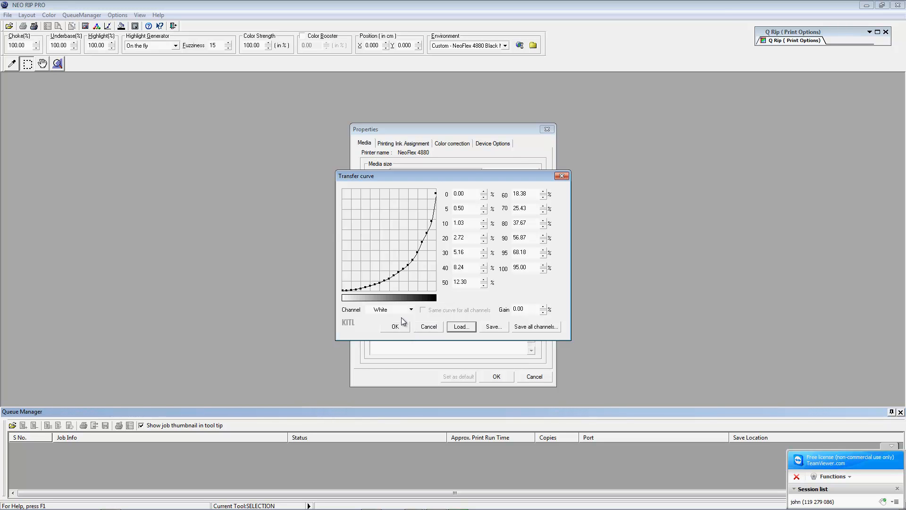
pyautogui.click(392, 328)
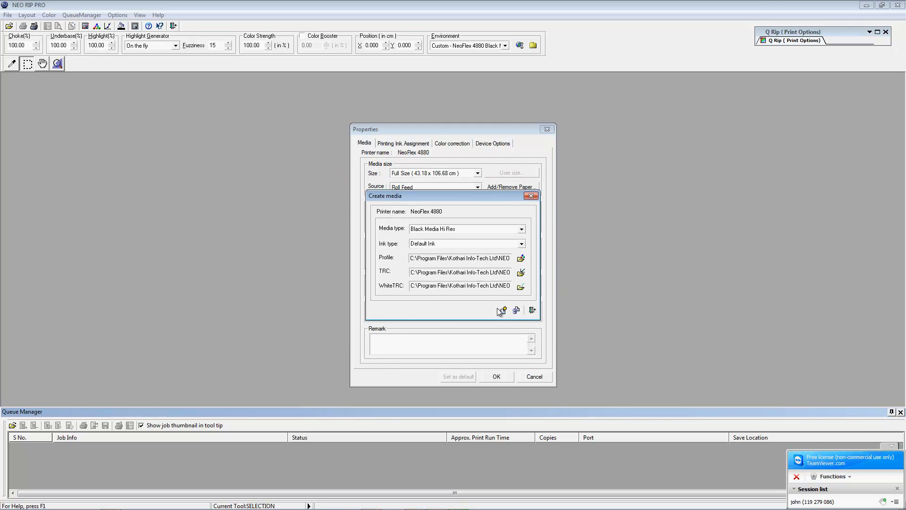
pyautogui.click(533, 310)
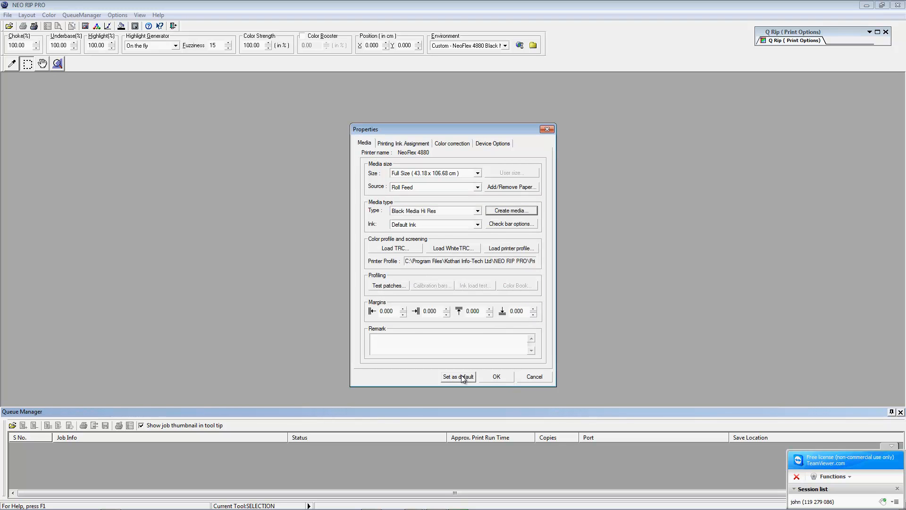
# Step: Overwrite Black Media Hi Res.env with the updated environment and open Manage Environment for a new entry
pyautogui.click(494, 378)
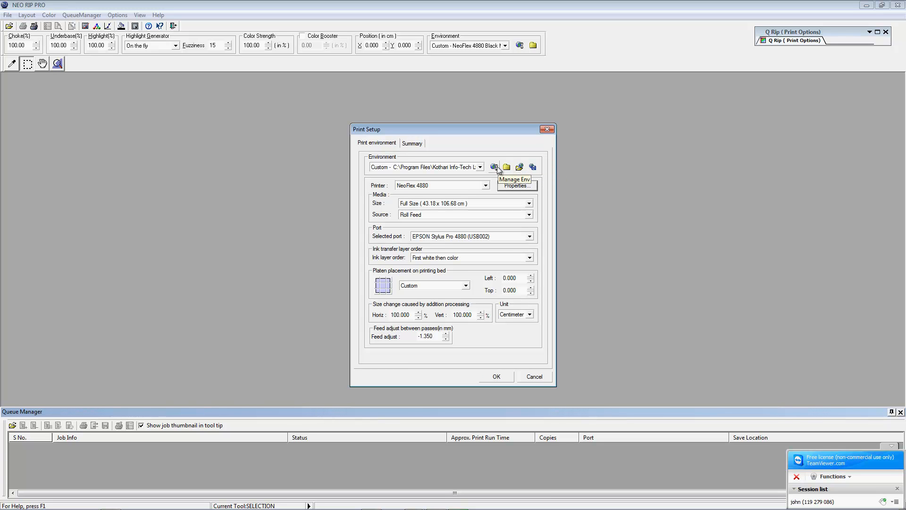
pyautogui.click(532, 167)
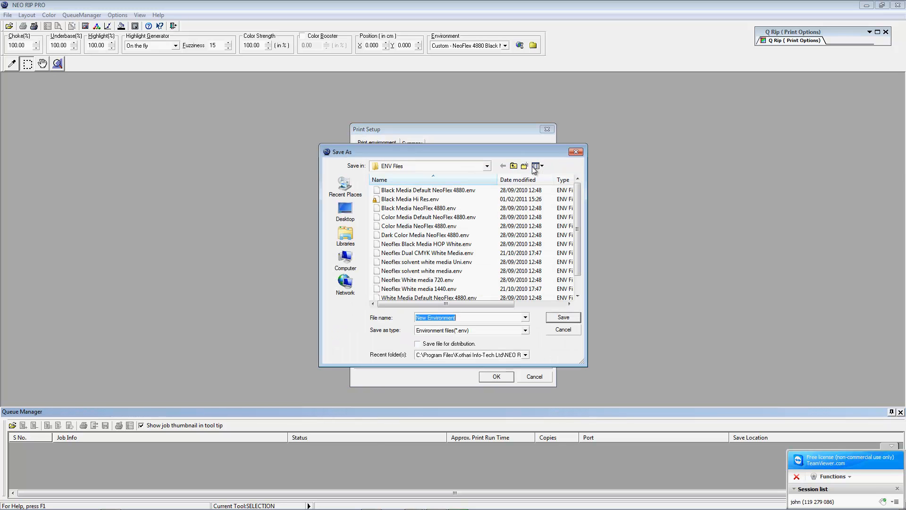
pyautogui.click(385, 200)
pyautogui.click(563, 317)
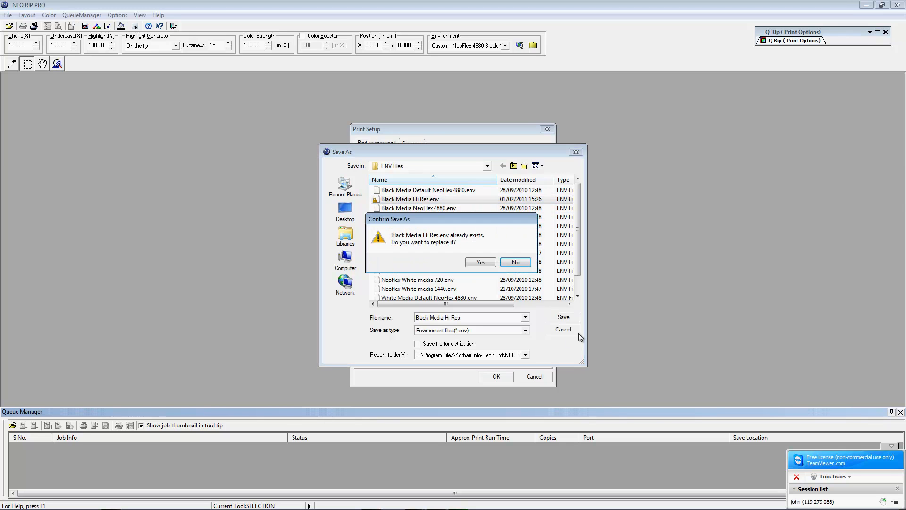
pyautogui.click(468, 262)
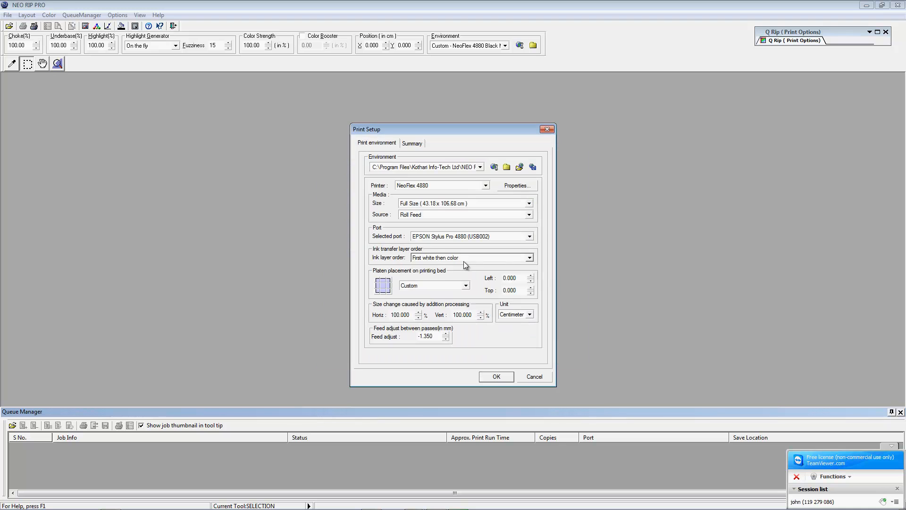
pyautogui.click(494, 168)
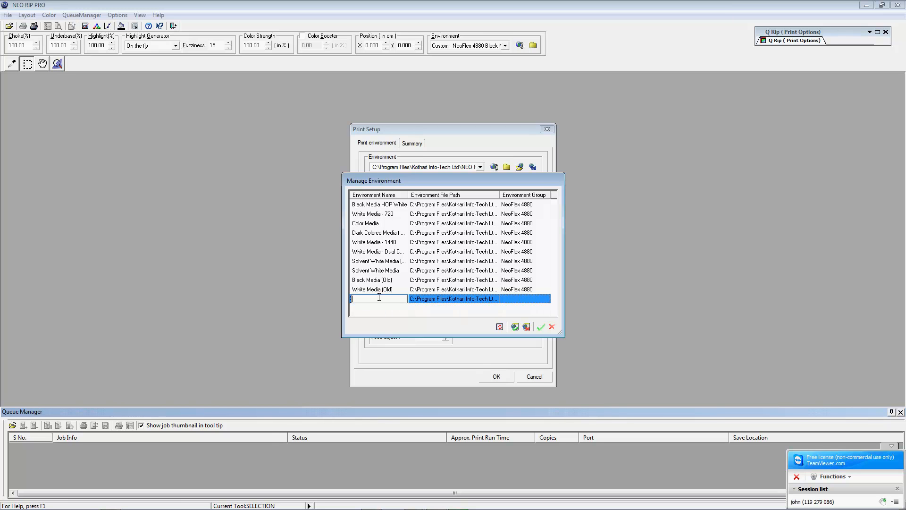
# Step: Name the new environment Black Media Hi Res in the NeoFlex 4880 group and confirm
pyautogui.write('Black')
pyautogui.write('Media Hi Res')
pyautogui.click(515, 300)
pyautogui.click(515, 301)
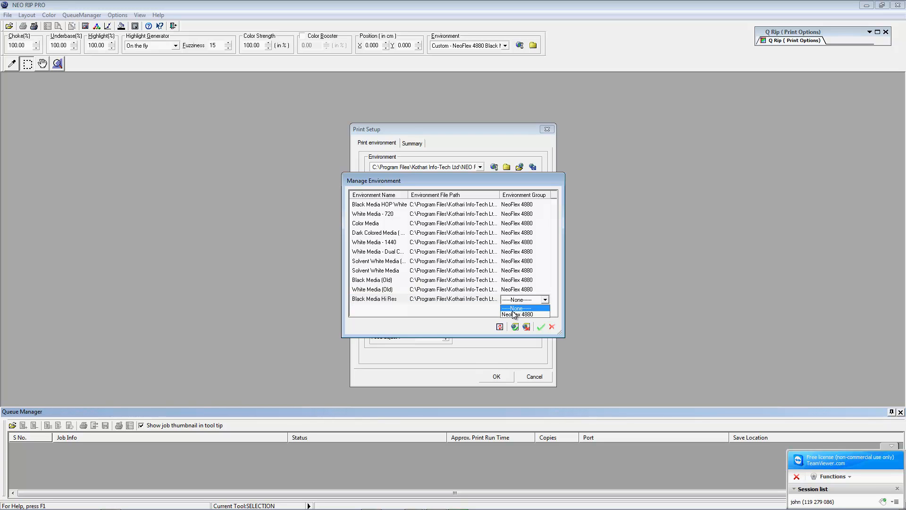
pyautogui.click(514, 315)
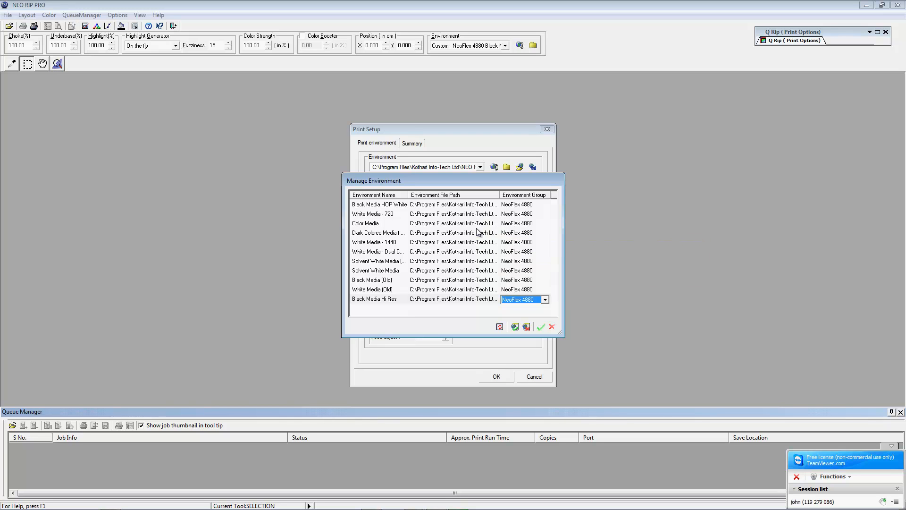
pyautogui.click(541, 327)
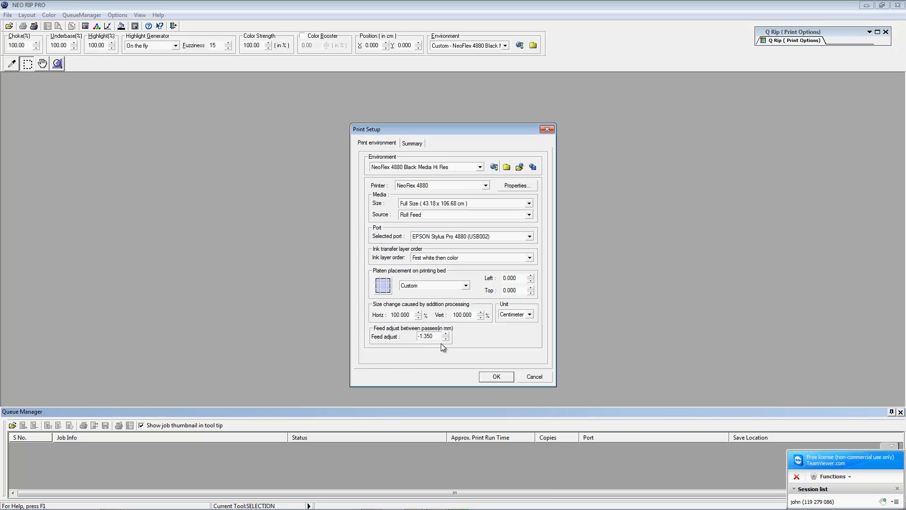
# Step: Resave over the Black Media Hi Res environment file and close Print Setup
pyautogui.click(533, 168)
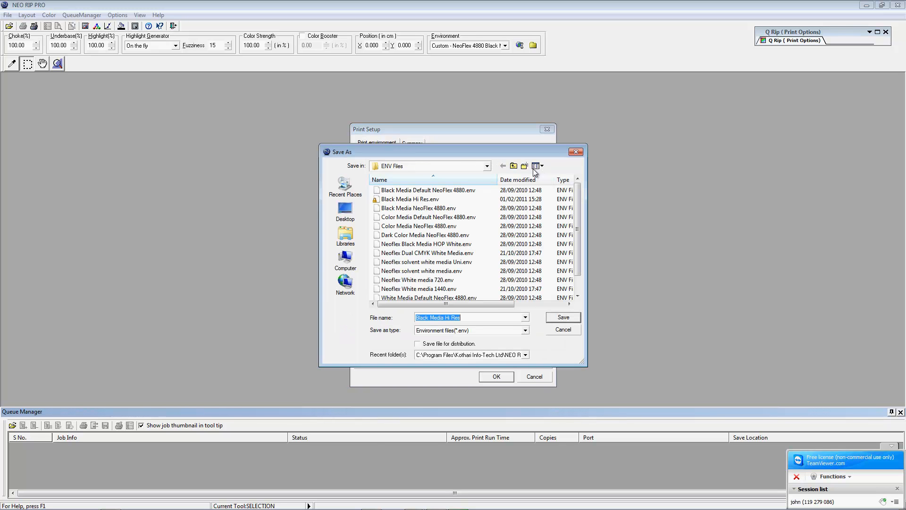
pyautogui.click(561, 317)
pyautogui.click(485, 264)
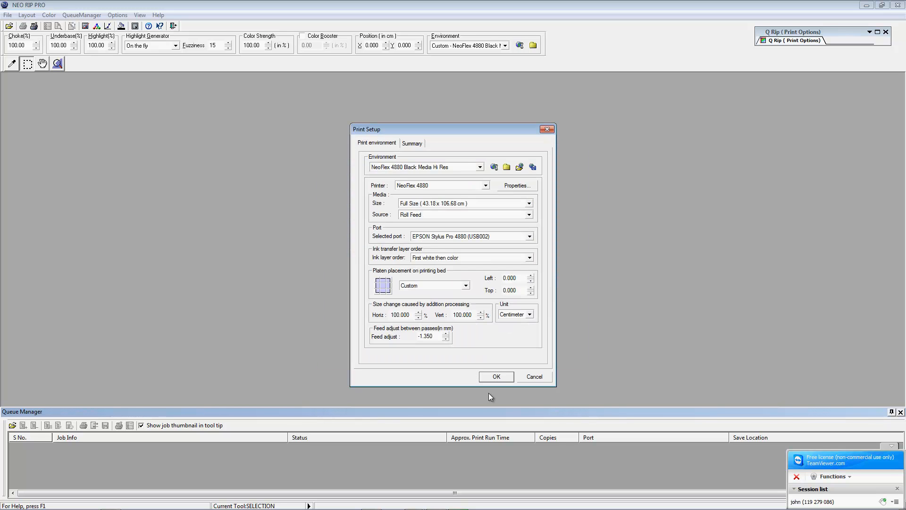
pyautogui.click(491, 378)
pyautogui.click(505, 45)
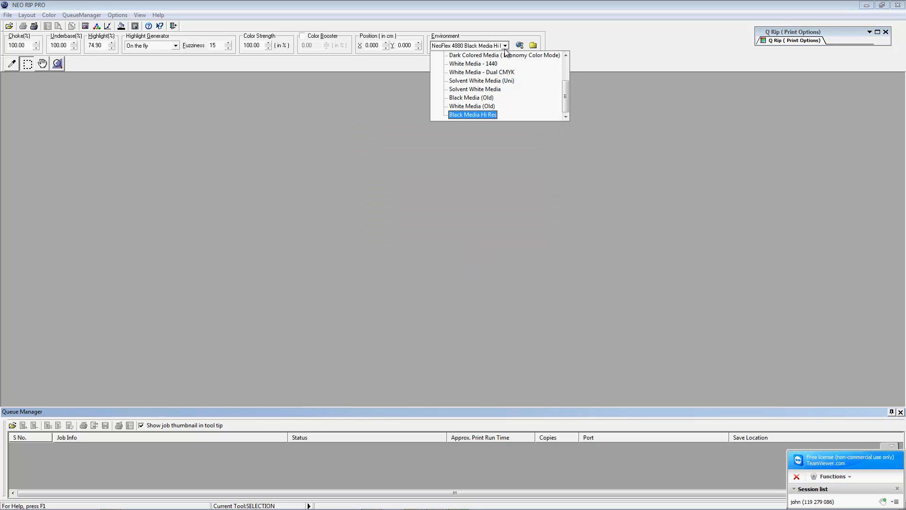
# Step: Pick NeoFlex 4880 Black Media Hi Res from the Environment dropdown, then bring up the Windows Start menu
pyautogui.moveTo(567, 100)
pyautogui.mouseDown()
pyautogui.moveTo(567, 69)
pyautogui.moveTo(566, 108)
pyautogui.mouseUp()
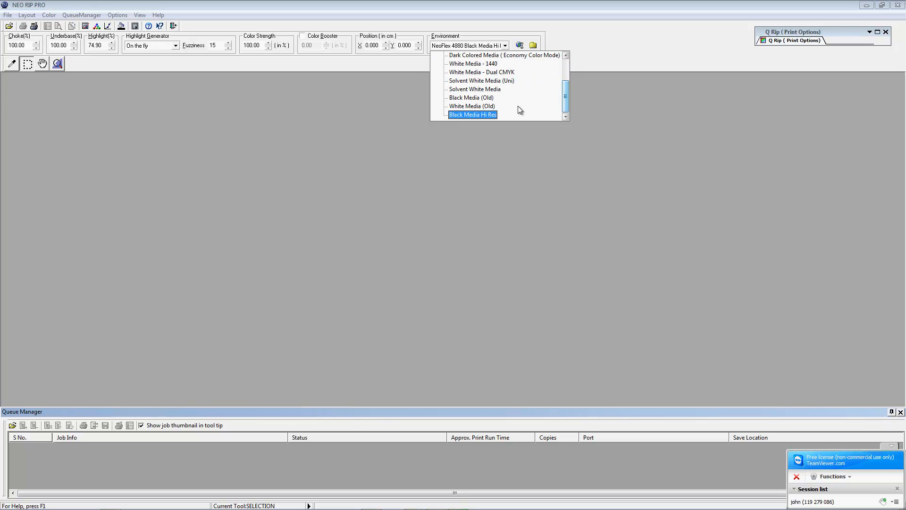
pyautogui.click(470, 115)
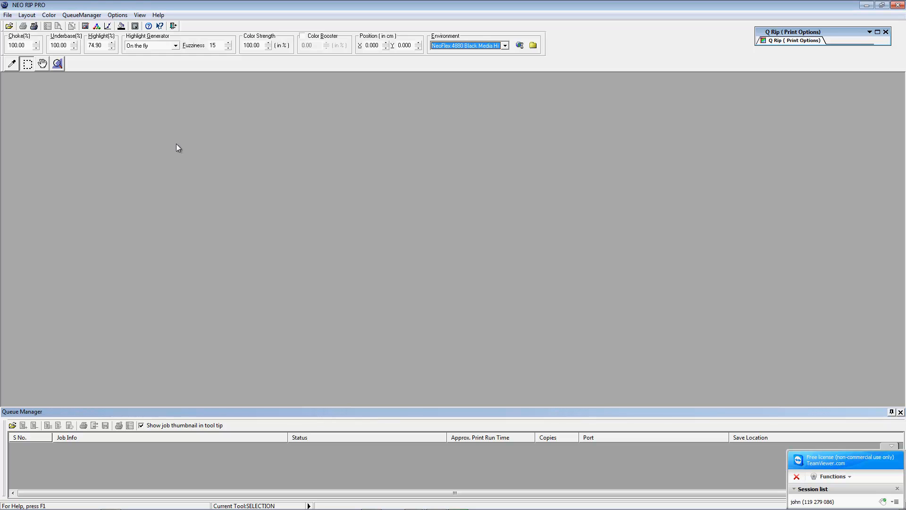
pyautogui.click(12, 495)
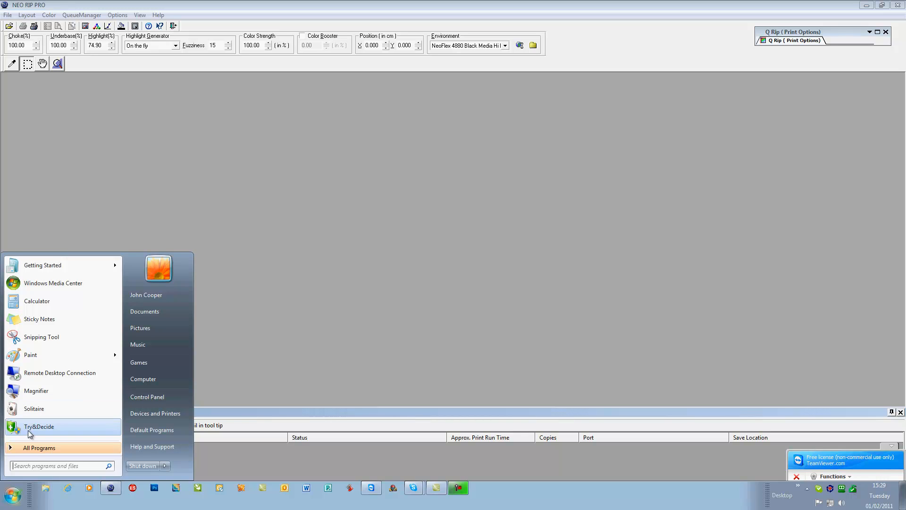
# Step: Launch Platen Organizer from the NEO RIP PRO folder under All Programs
pyautogui.click(36, 448)
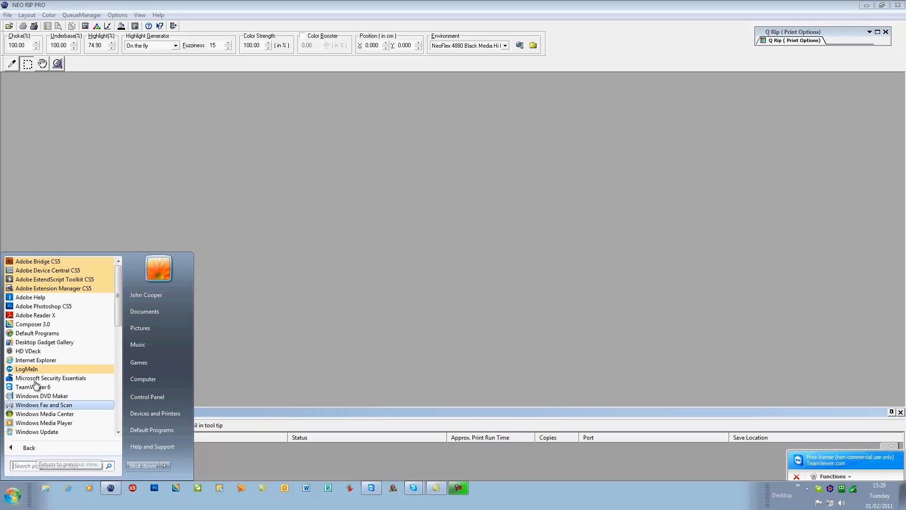
pyautogui.scroll(-5, 35, 385)
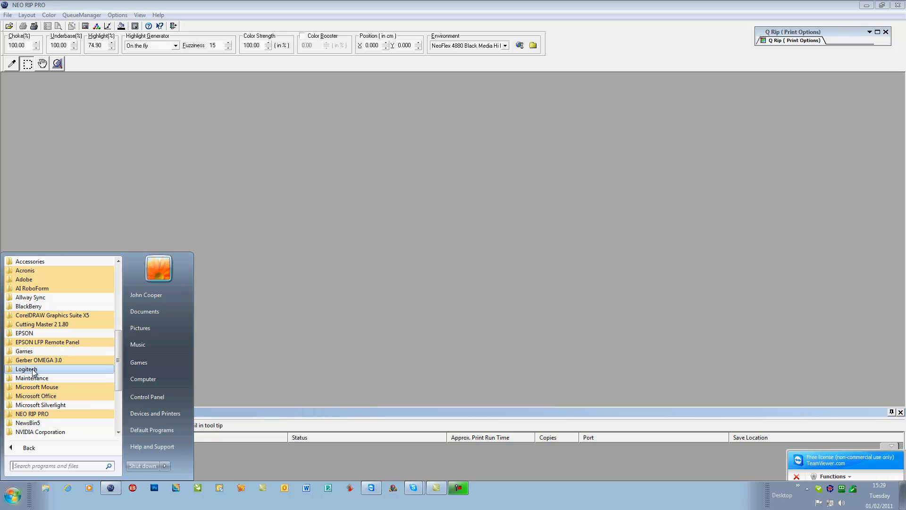
pyautogui.click(31, 413)
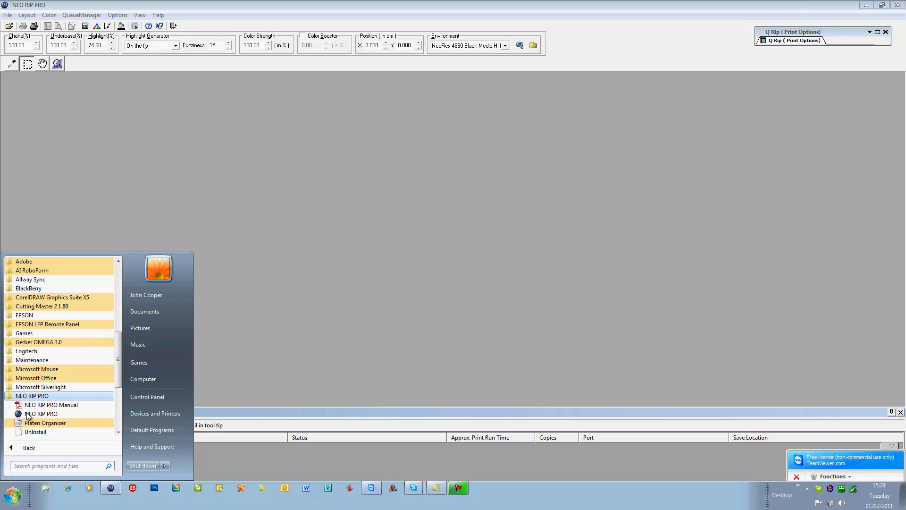
pyautogui.click(33, 414)
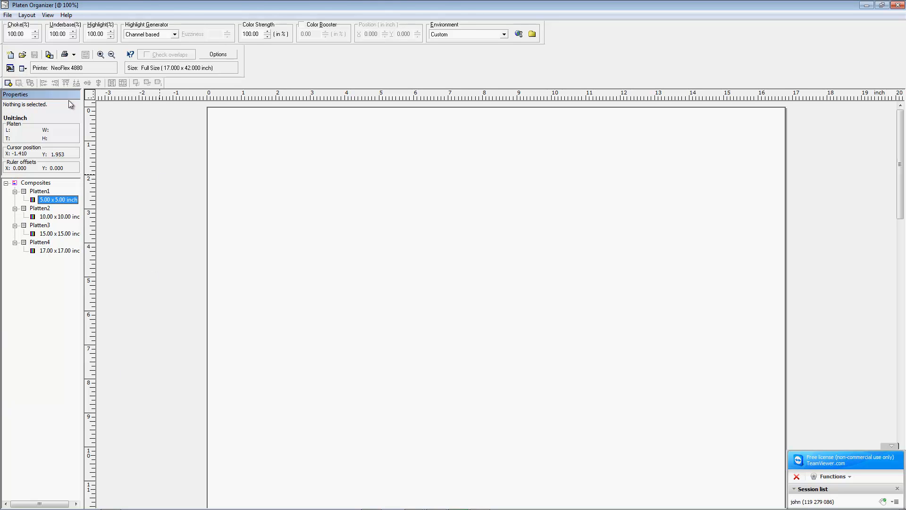
# Step: Dismiss the Insert Platen dialog and start a New Layout Template from the File menu
pyautogui.click(49, 55)
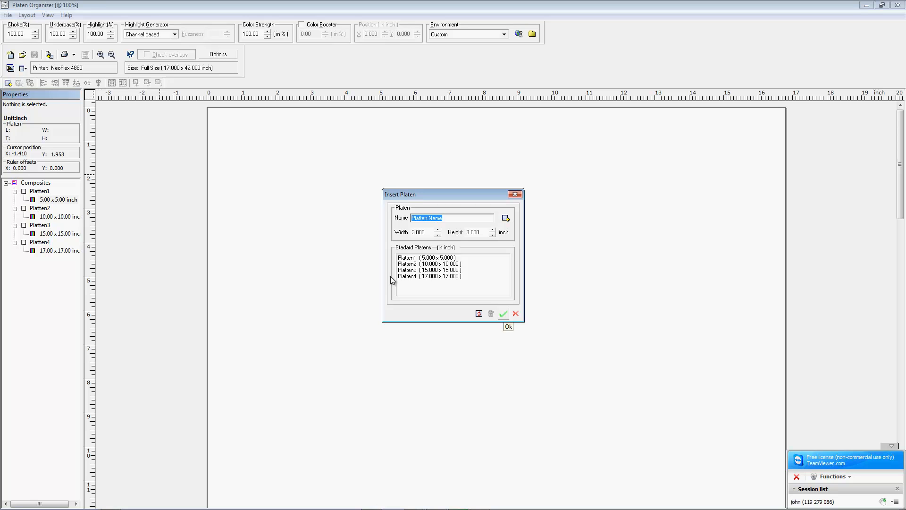
pyautogui.click(515, 194)
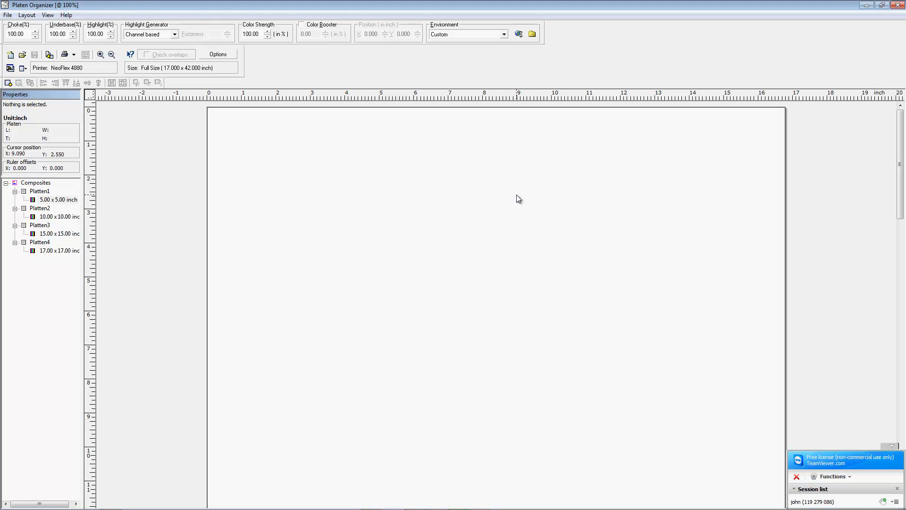
pyautogui.click(8, 14)
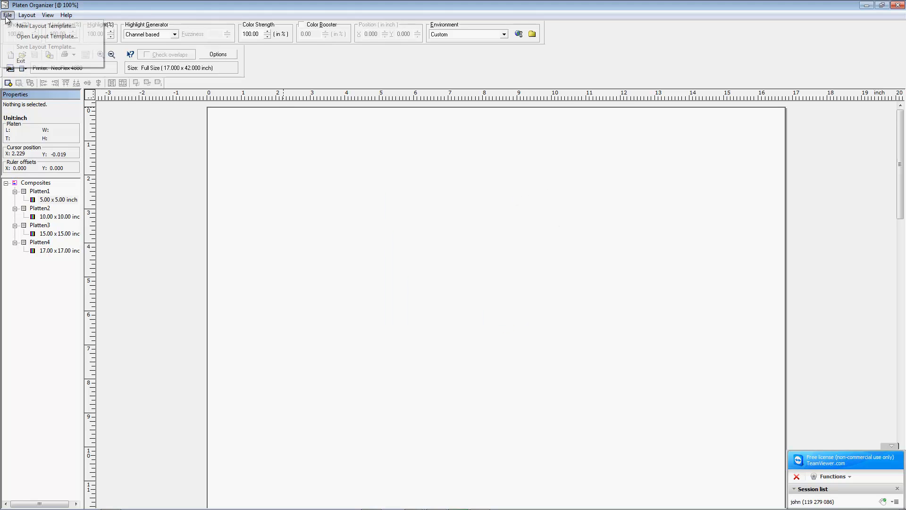
pyautogui.click(28, 27)
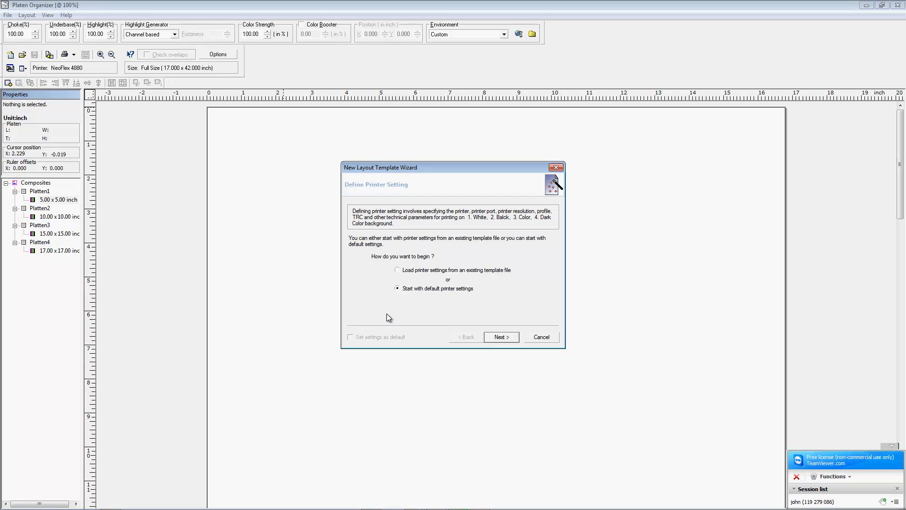
# Step: Keep default printer settings, select the EPSON Stylus Pro 4880 (USB002) port, and continue
pyautogui.click(507, 338)
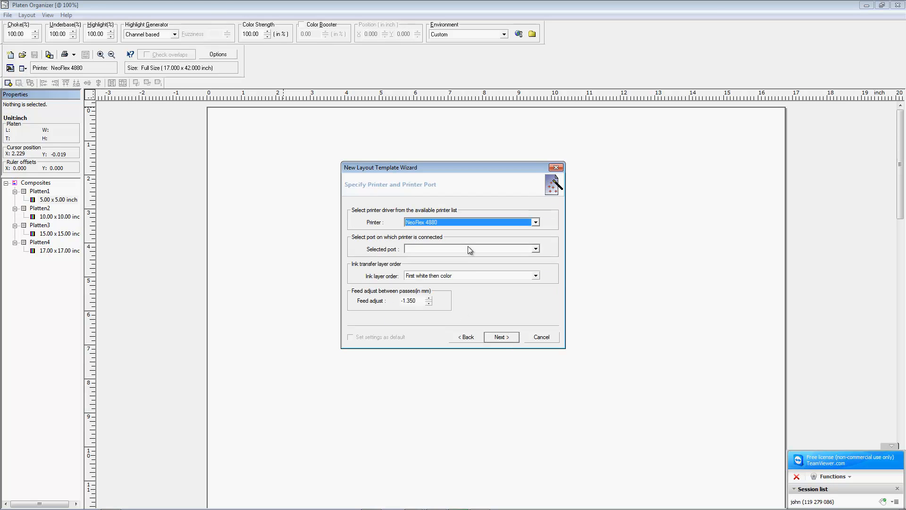
pyautogui.click(439, 251)
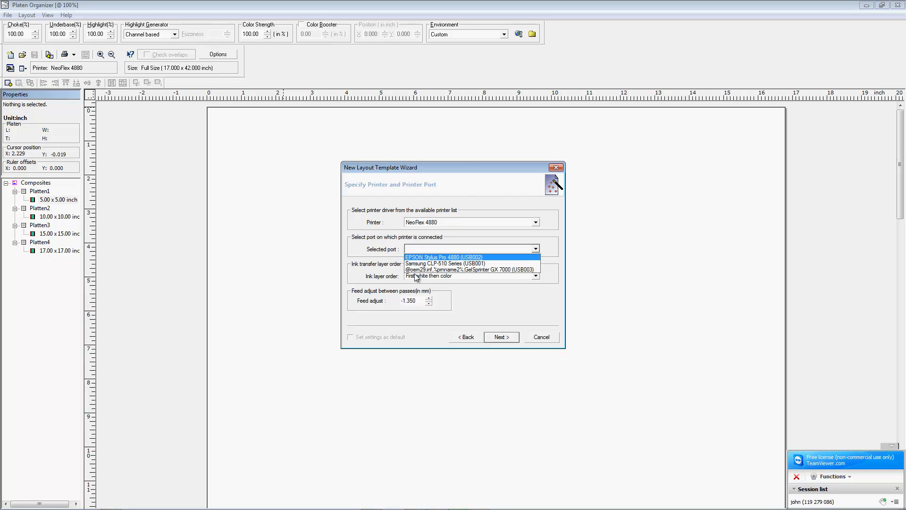
pyautogui.click(422, 257)
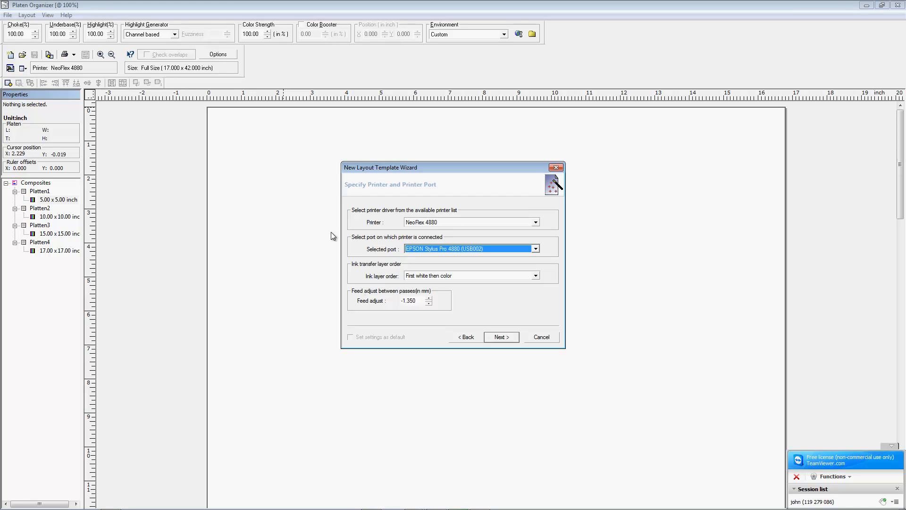
pyautogui.click(502, 337)
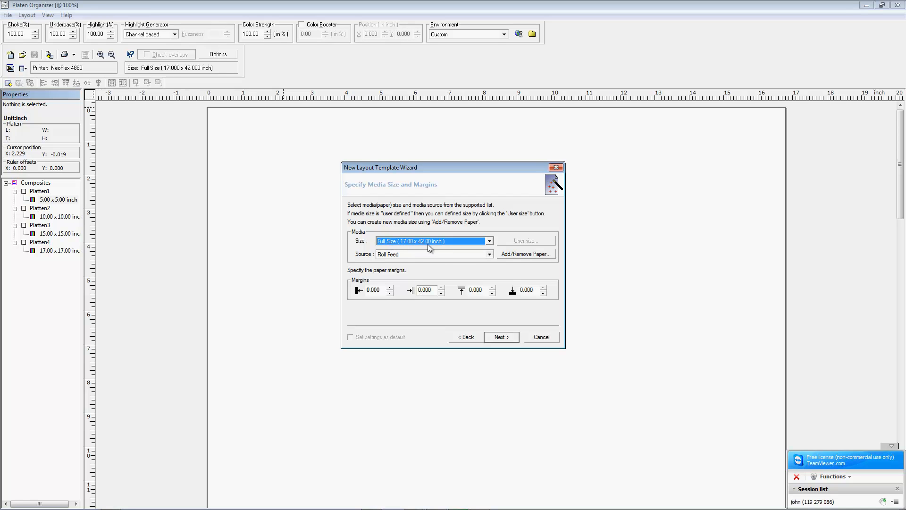
# Step: Accept the default media size, CMYK ink slots and white background media settings
pyautogui.click(501, 337)
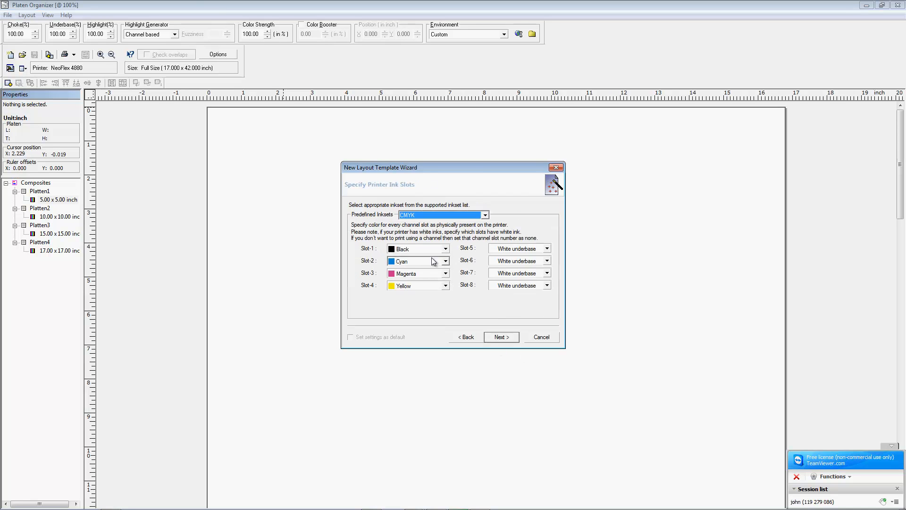
pyautogui.click(501, 337)
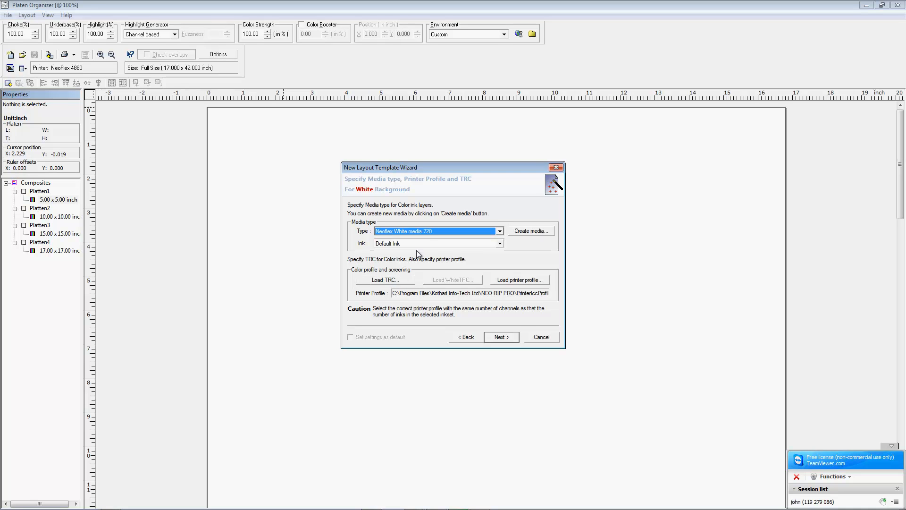
pyautogui.click(498, 339)
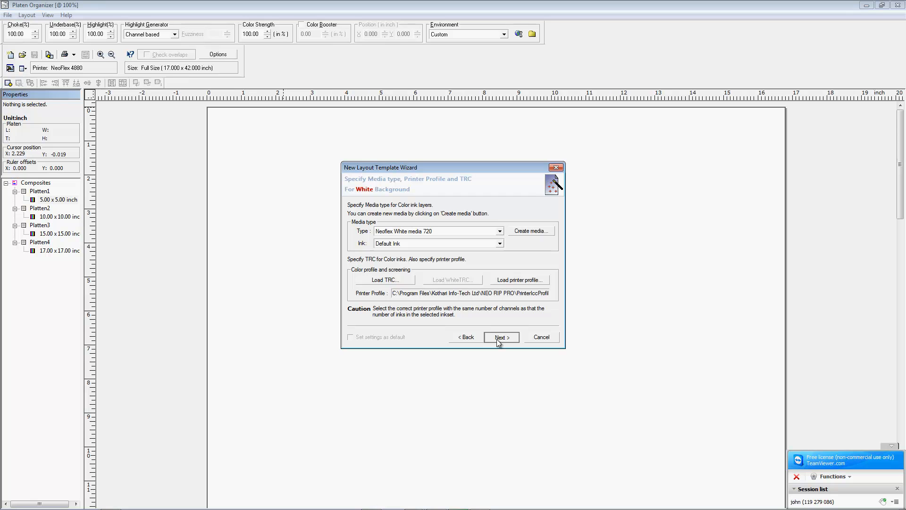
pyautogui.click(496, 339)
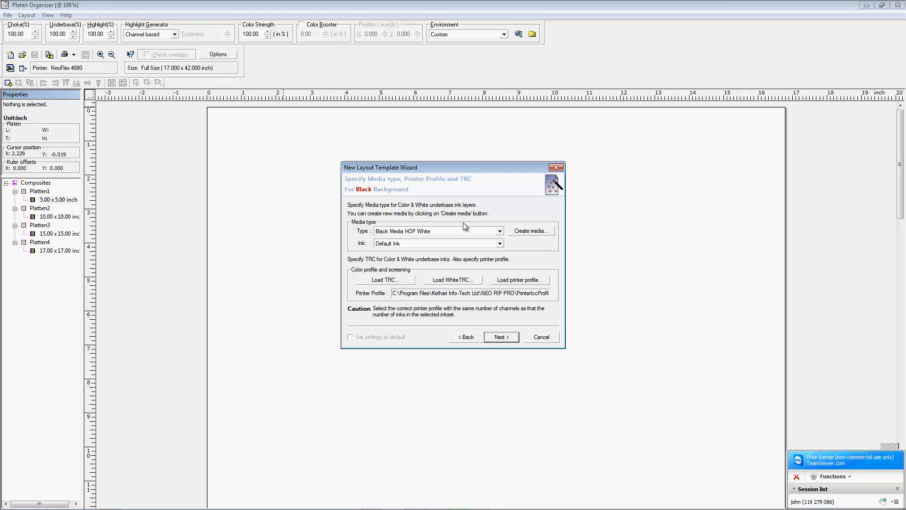
# Step: Set Black Media Hi Res as the black-background media type, leaving the transfer curve unchanged
pyautogui.click(491, 232)
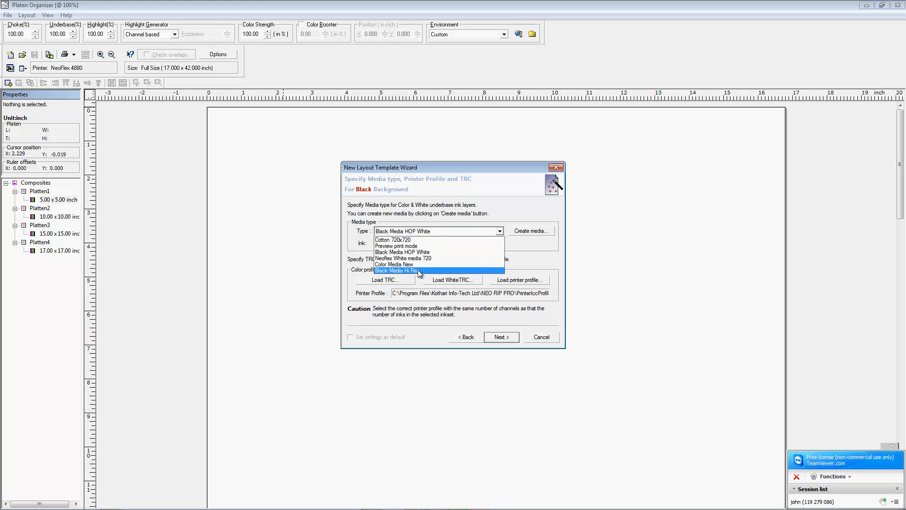
pyautogui.click(413, 271)
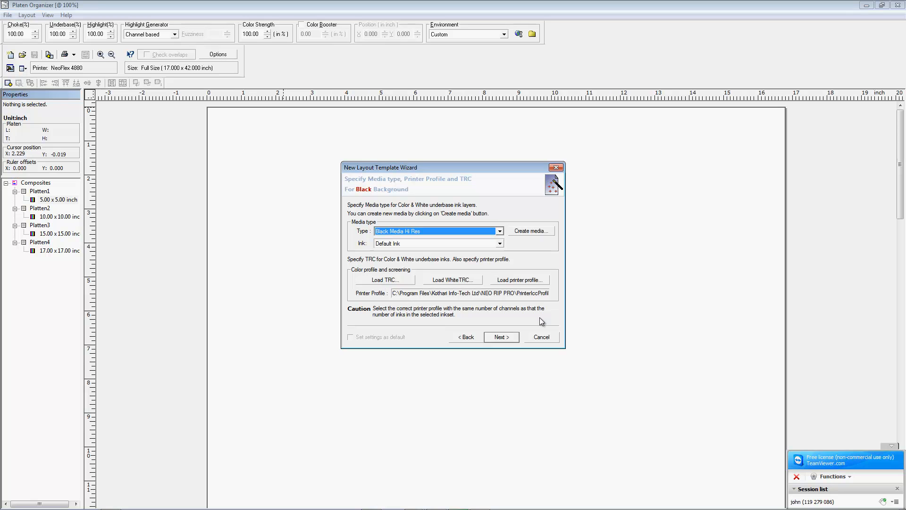
pyautogui.click(385, 282)
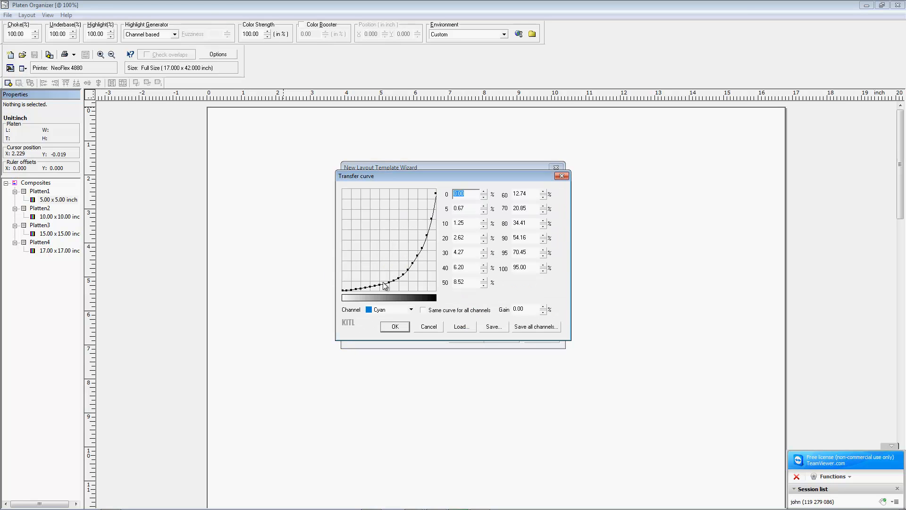
pyautogui.click(469, 326)
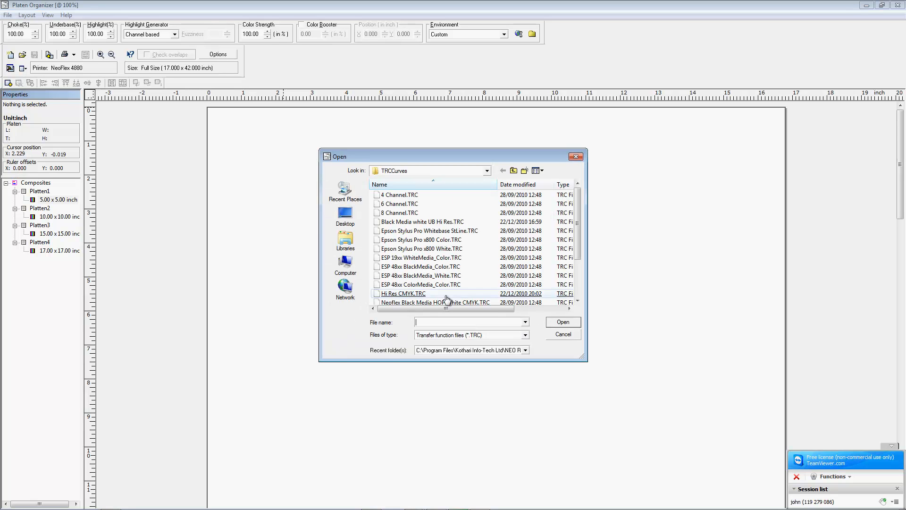
pyautogui.click(562, 335)
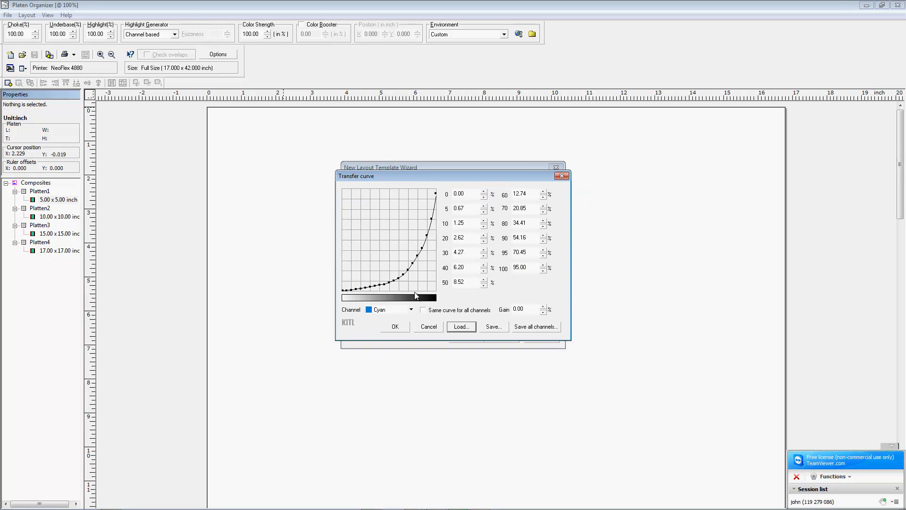
pyautogui.click(429, 327)
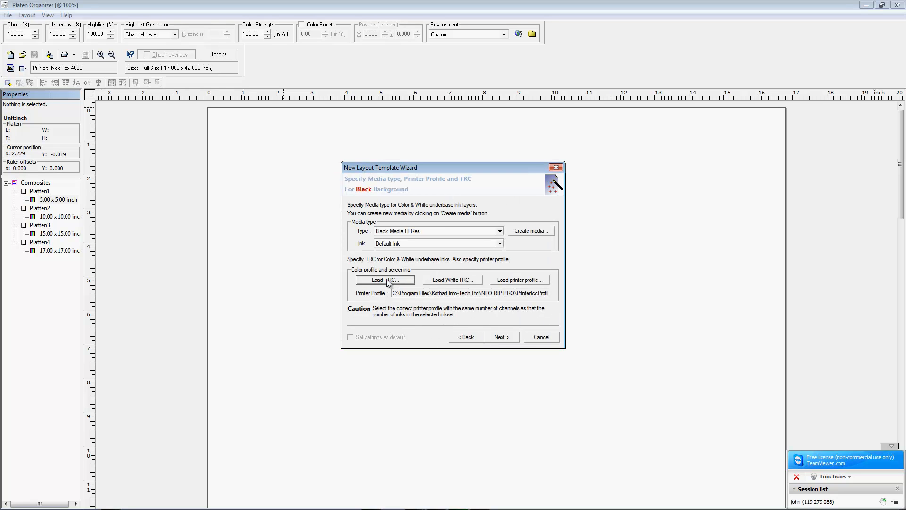
# Step: Advance past the colour and dark colour background media pages to colour correction settings
pyautogui.click(503, 340)
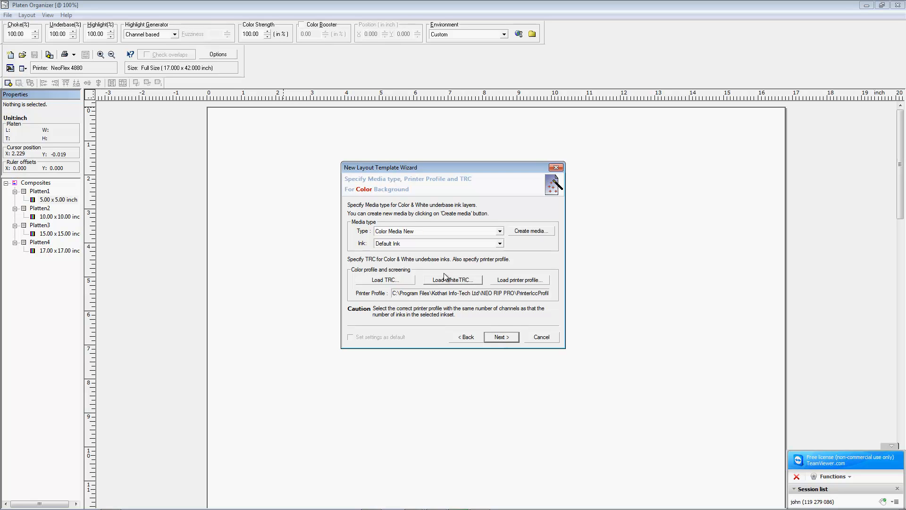
pyautogui.click(497, 340)
pyautogui.click(496, 339)
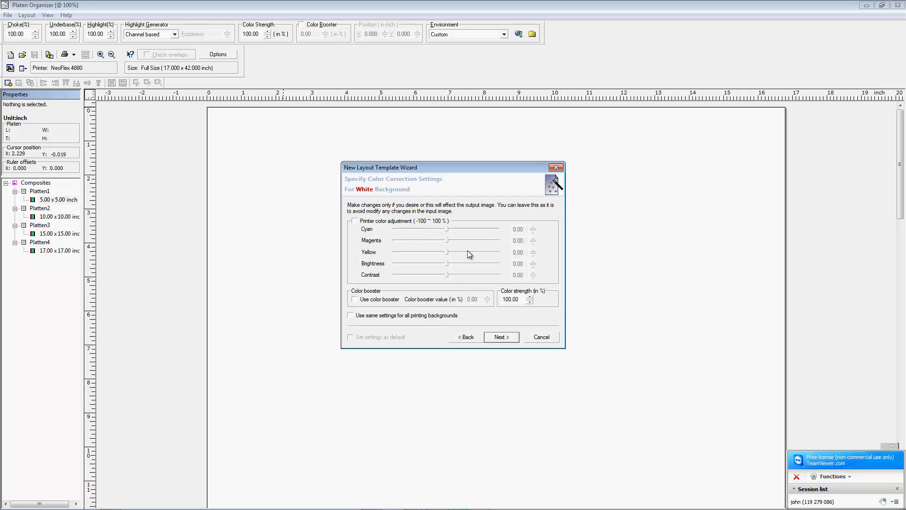
# Step: Keep default colour correction for each background and advance to the Color Ink Layer print quality step
pyautogui.click(495, 337)
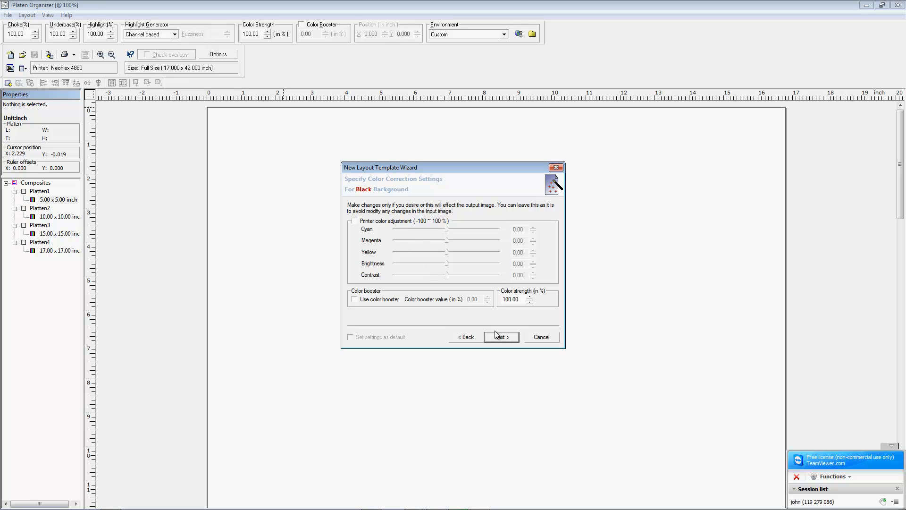
pyautogui.click(496, 336)
pyautogui.click(492, 337)
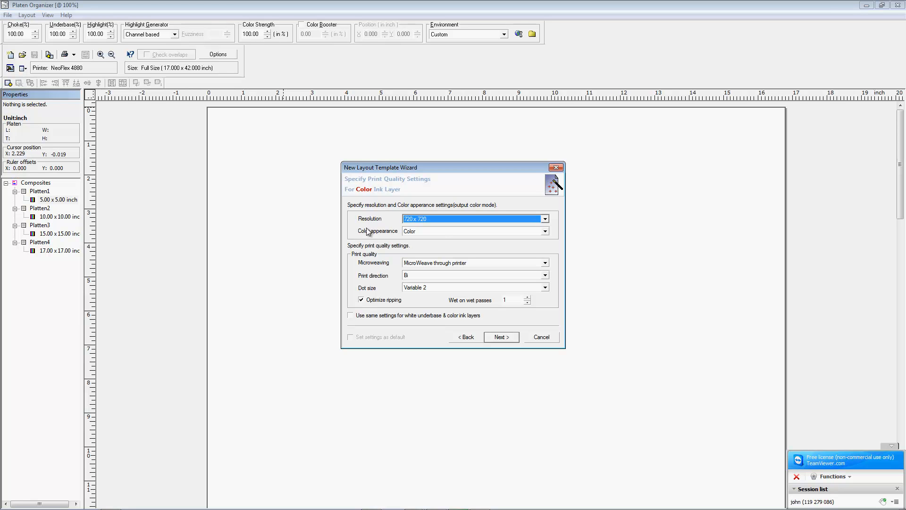
# Step: Keep the colour layer resolution, change the white underbase dot size, and accept advanced media defaults
pyautogui.click(416, 220)
pyautogui.click(500, 337)
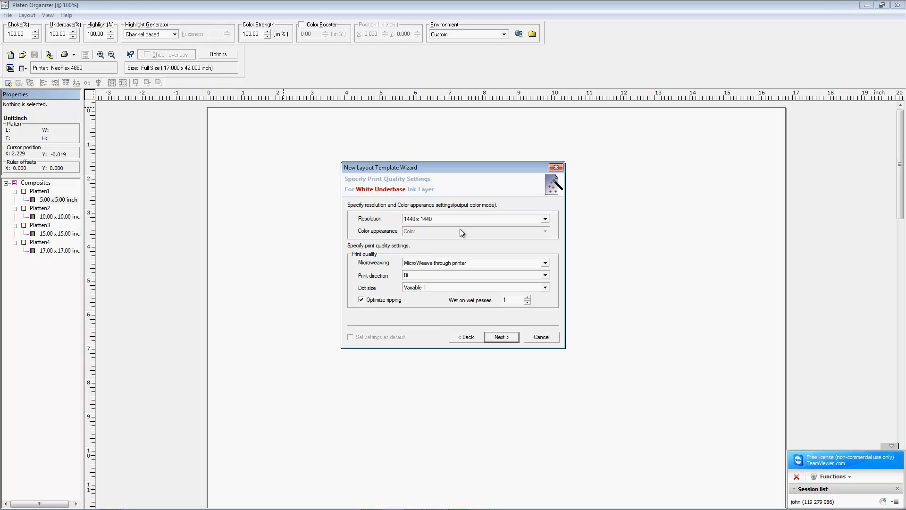
pyautogui.click(415, 288)
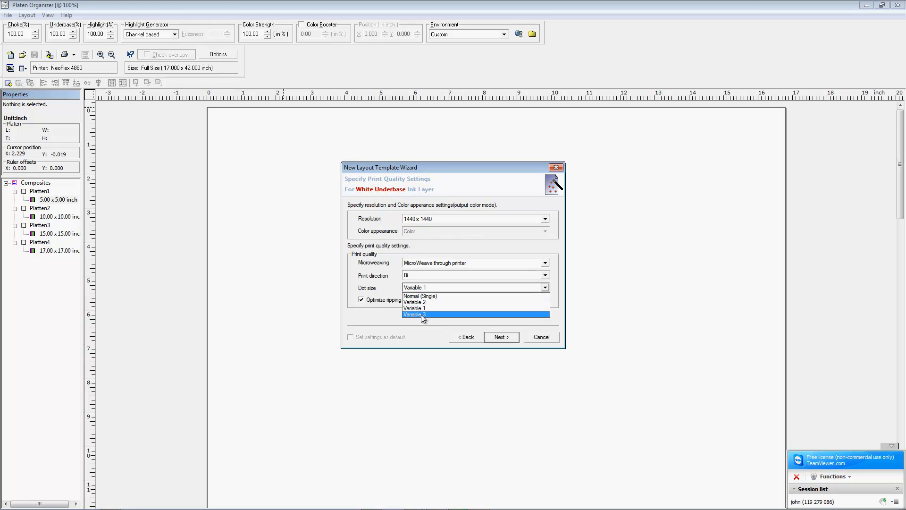
pyautogui.click(420, 302)
pyautogui.click(503, 336)
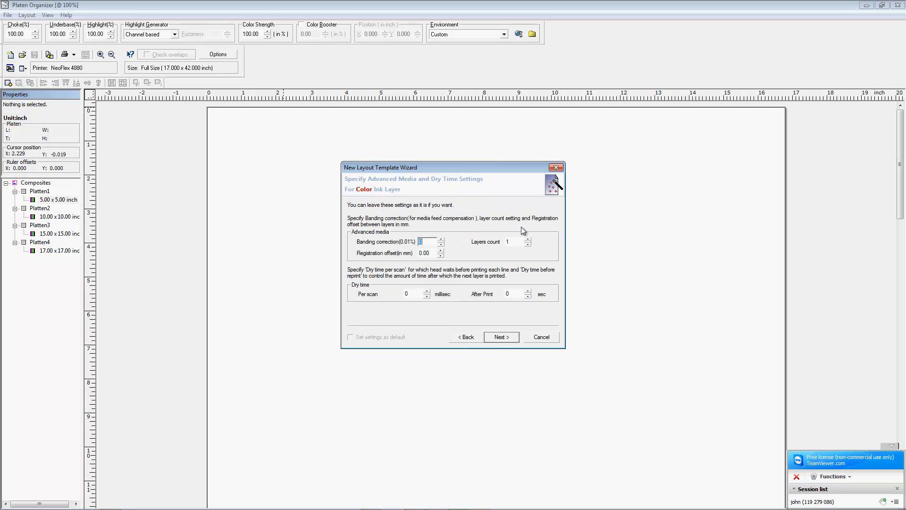
pyautogui.click(500, 338)
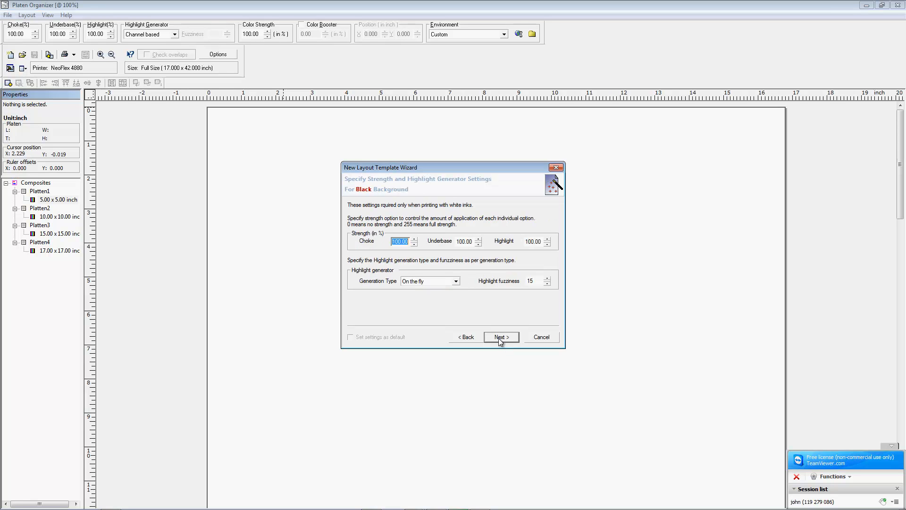
# Step: Set the black background strength to 75 and finish the layout template wizard
pyautogui.moveTo(544, 242); pyautogui.dragTo(510, 245)
pyautogui.write('75')
pyautogui.click(493, 341)
pyautogui.click(492, 339)
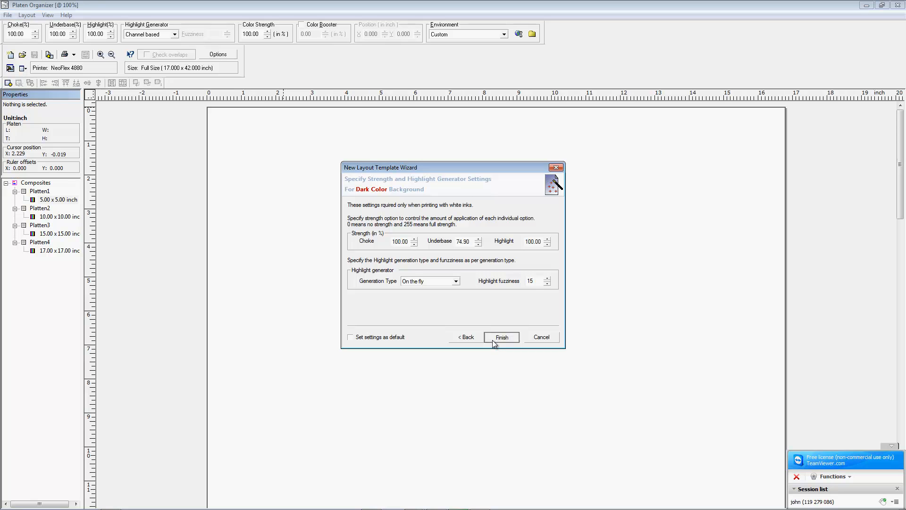
pyautogui.click(492, 340)
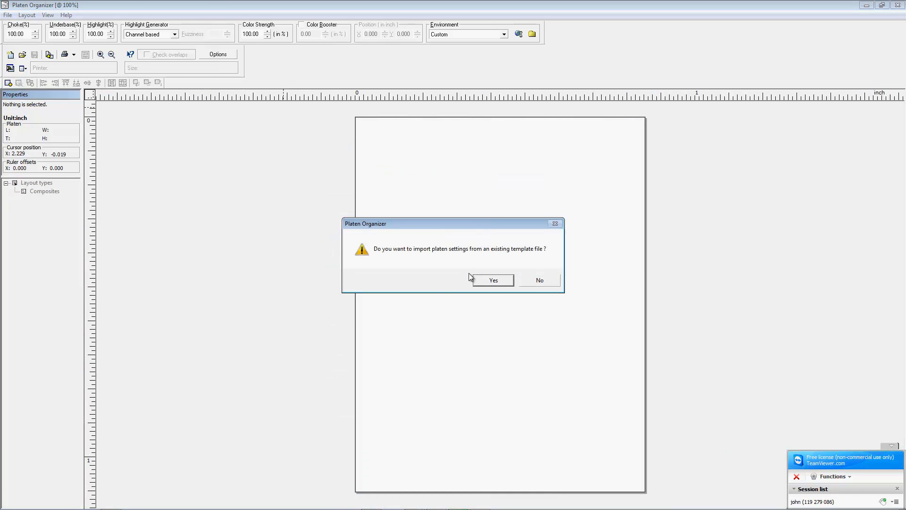
# Step: Import platen settings from 3 ADULT NeoFlex 4880.klt and zoom out on the three Full Size platens
pyautogui.click(494, 280)
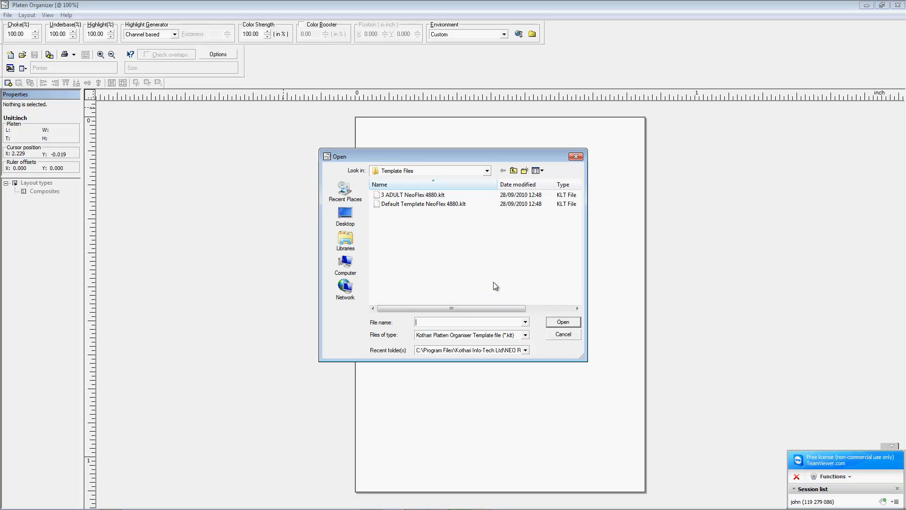
pyautogui.doubleClick(396, 195)
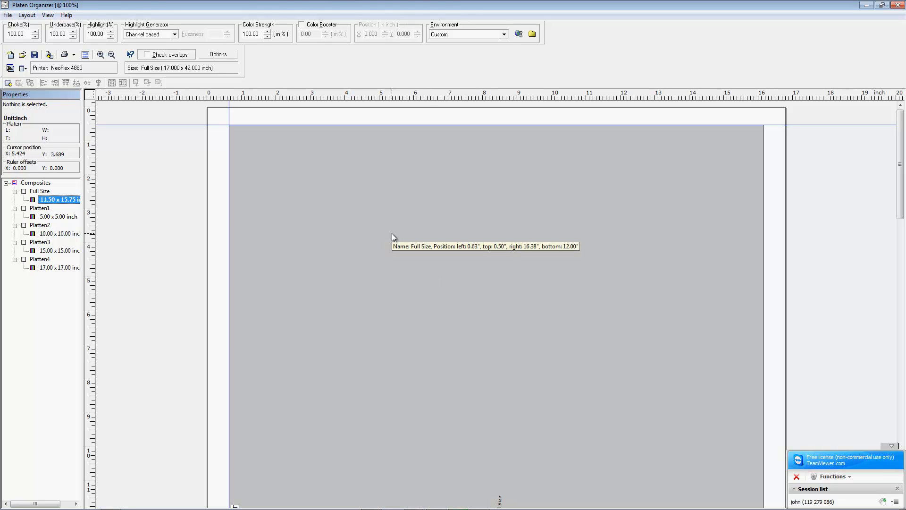
pyautogui.scroll(-3, 391, 234)
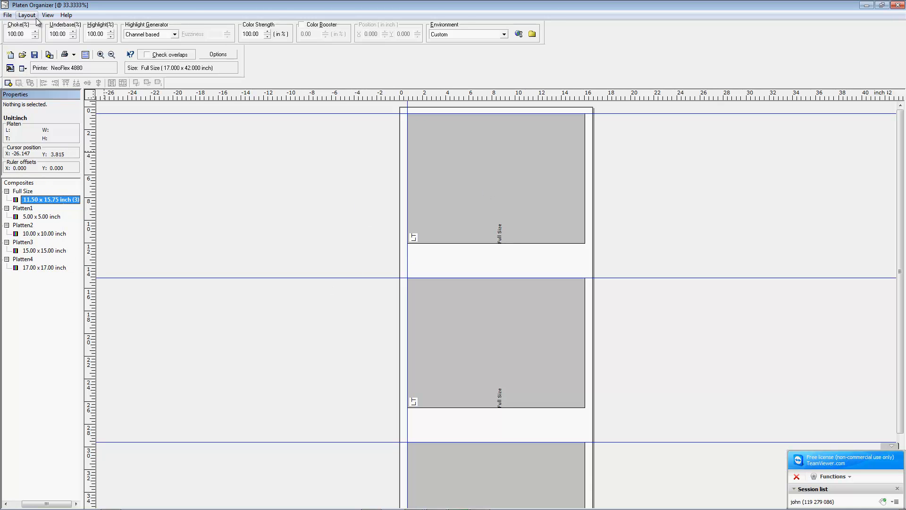
# Step: Save the layout template as 'Black Media Hi Res' and close Platen Organizer
pyautogui.click(9, 15)
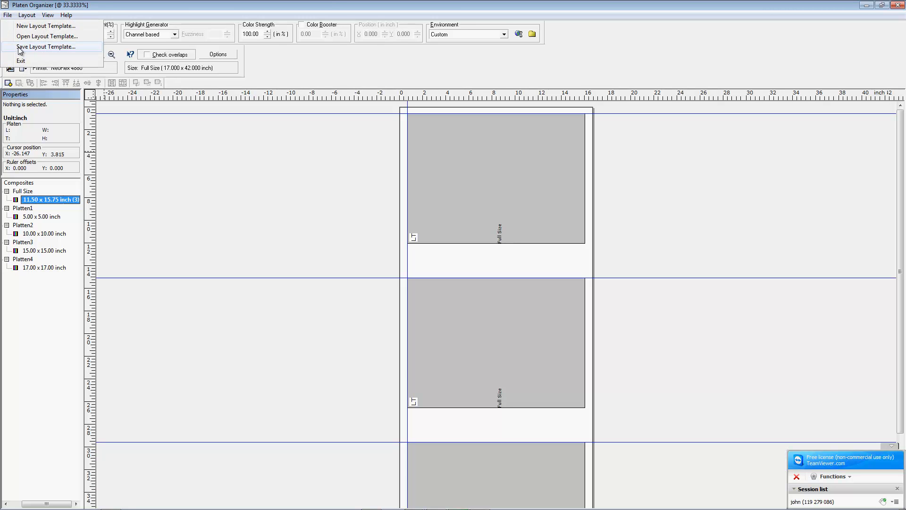
pyautogui.click(43, 46)
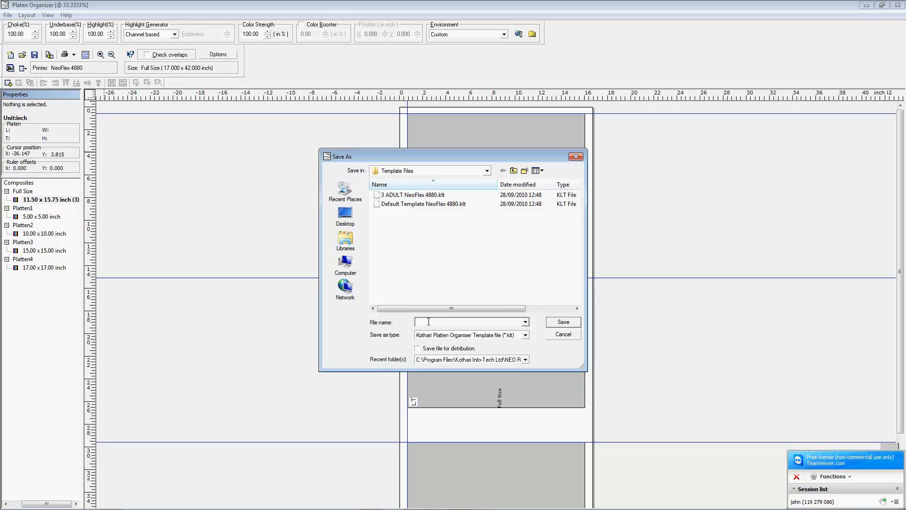
pyautogui.write('Black Media Hi Res')
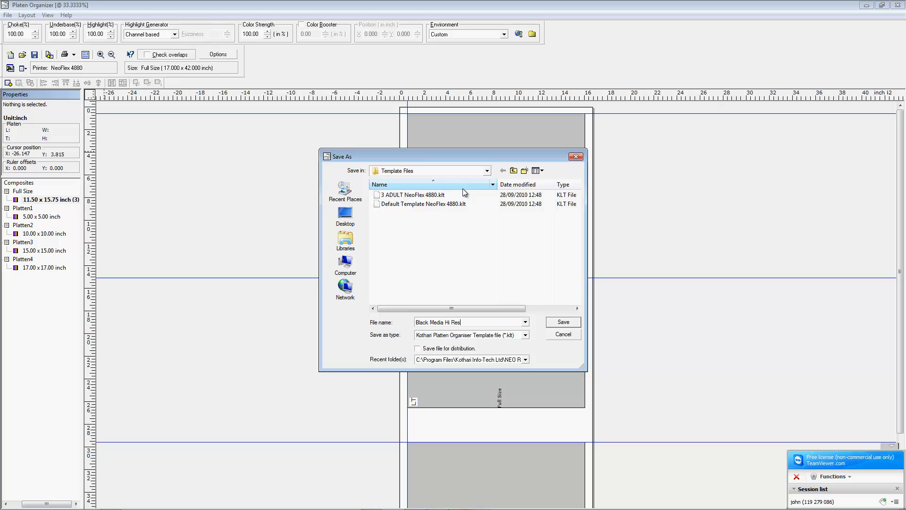
pyautogui.click(557, 326)
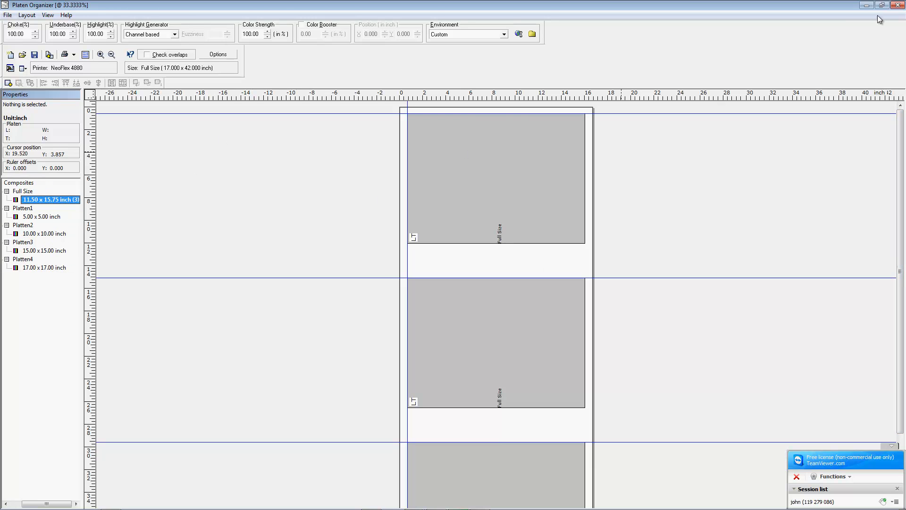
pyautogui.click(896, 6)
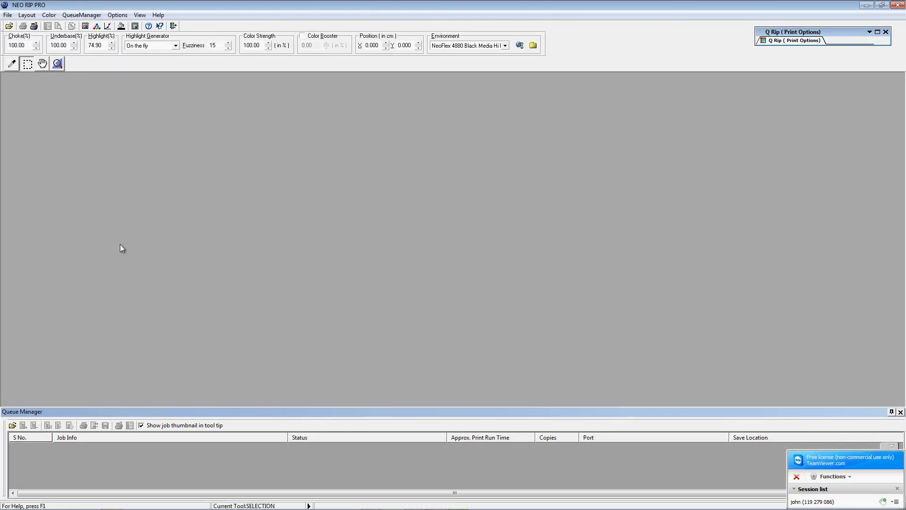
# Step: Open the Day Old Chick and Flaming Guitar Stitch-Up images, moving the guitar aside
pyautogui.click(27, 16)
pyautogui.doubleClick(431, 284)
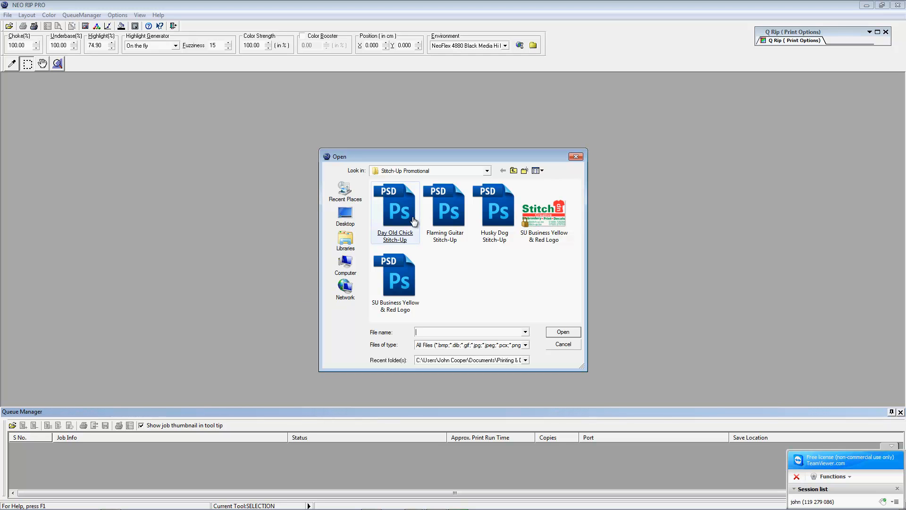
pyautogui.doubleClick(388, 244)
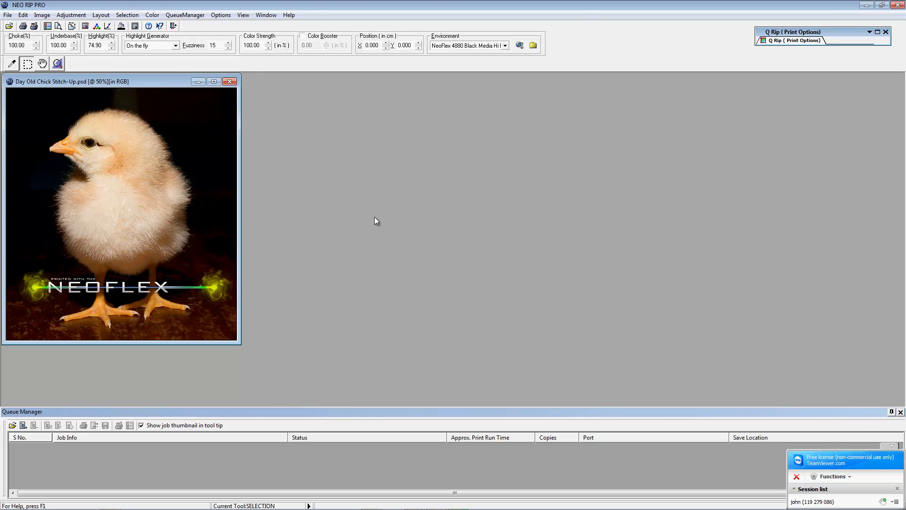
pyautogui.doubleClick(309, 210)
pyautogui.doubleClick(441, 217)
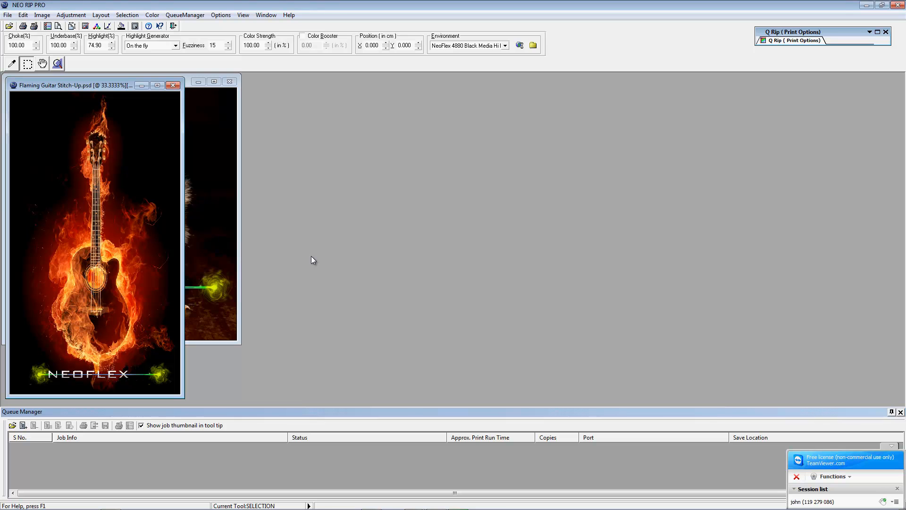
pyautogui.moveTo(85, 85); pyautogui.dragTo(268, 85)
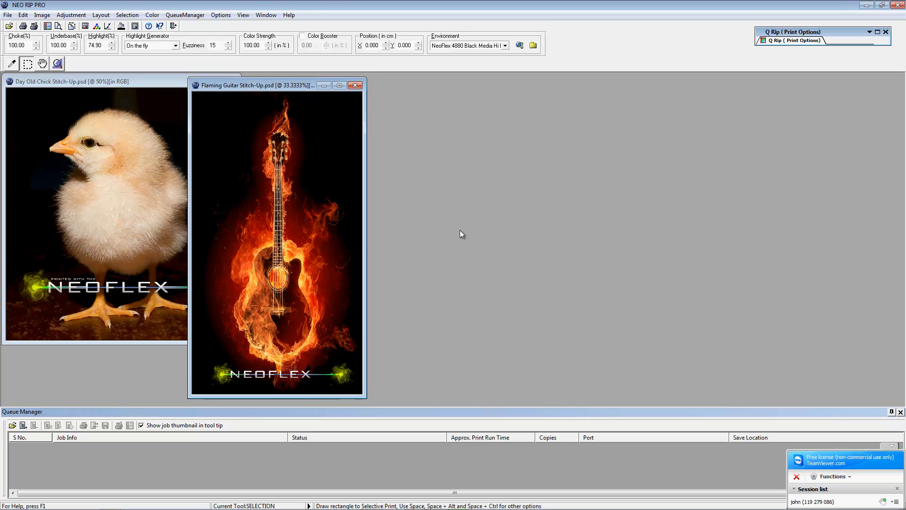
# Step: Open Husky Dog Stitch-Up.psd with Ctrl+O and move it clear of the chick image
pyautogui.hotkey('ctrl', 'o')
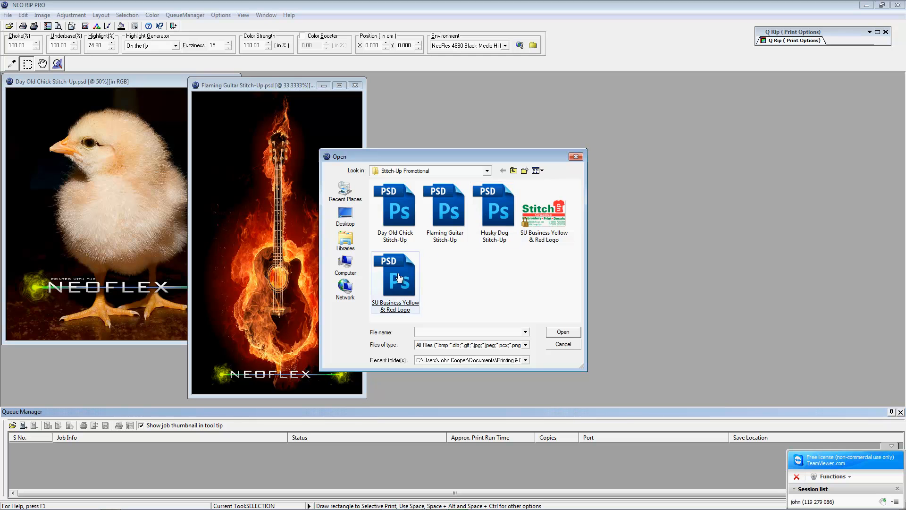
pyautogui.doubleClick(500, 222)
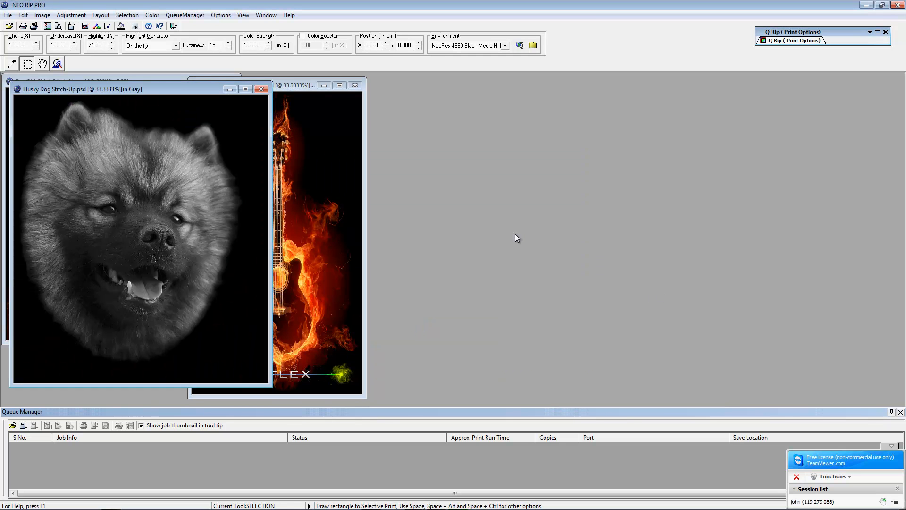
pyautogui.moveTo(140, 89); pyautogui.dragTo(517, 88)
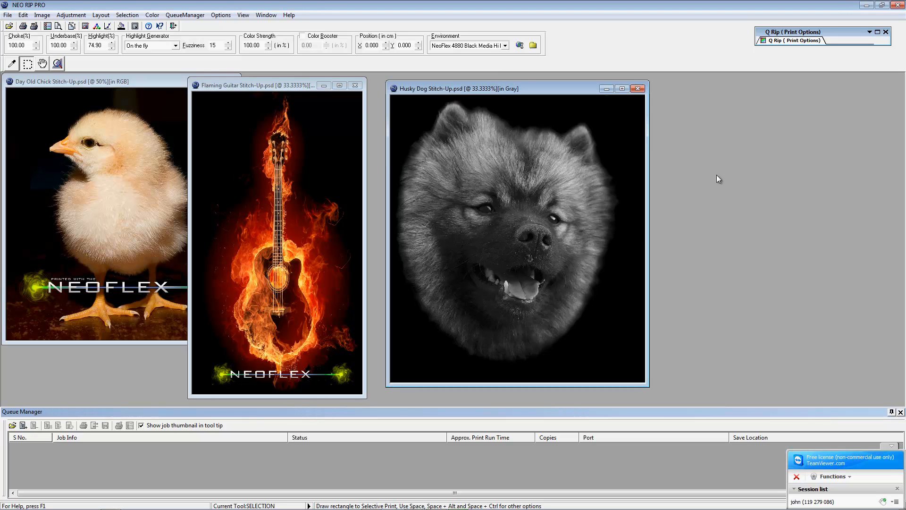
pyautogui.click(100, 14)
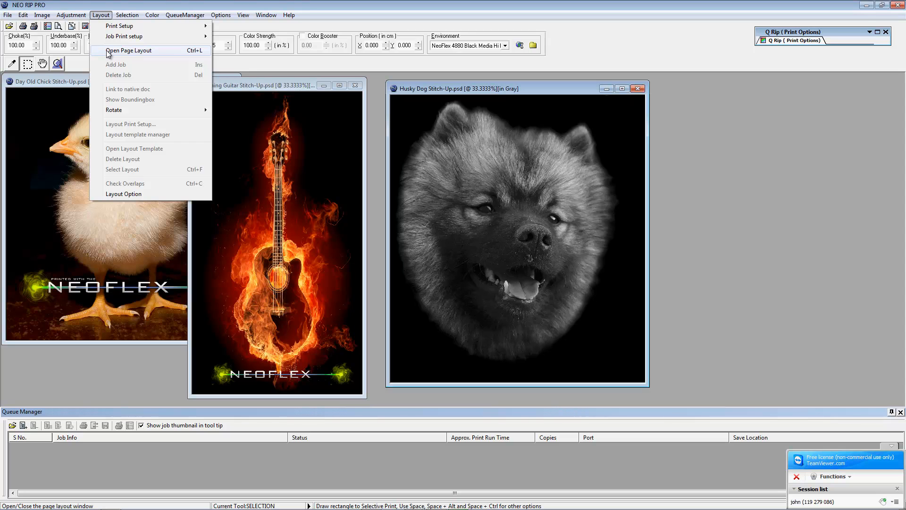
# Step: Load the Black Media Hi Res.klt platen template into the page layout as Composite layout 2
pyautogui.click(108, 51)
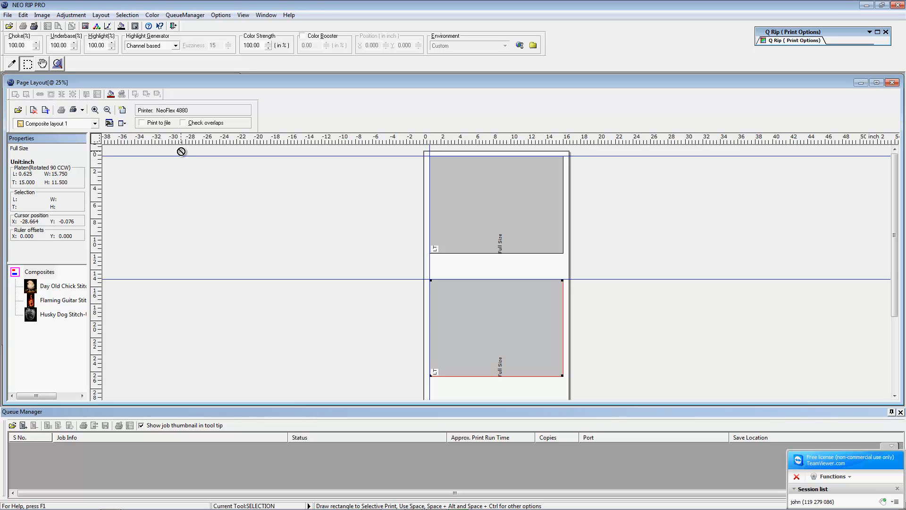
pyautogui.click(18, 110)
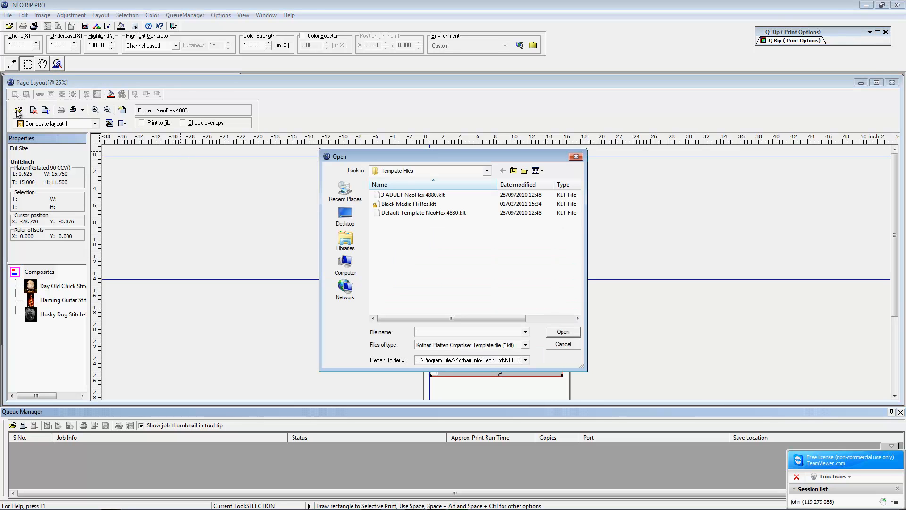
pyautogui.click(390, 206)
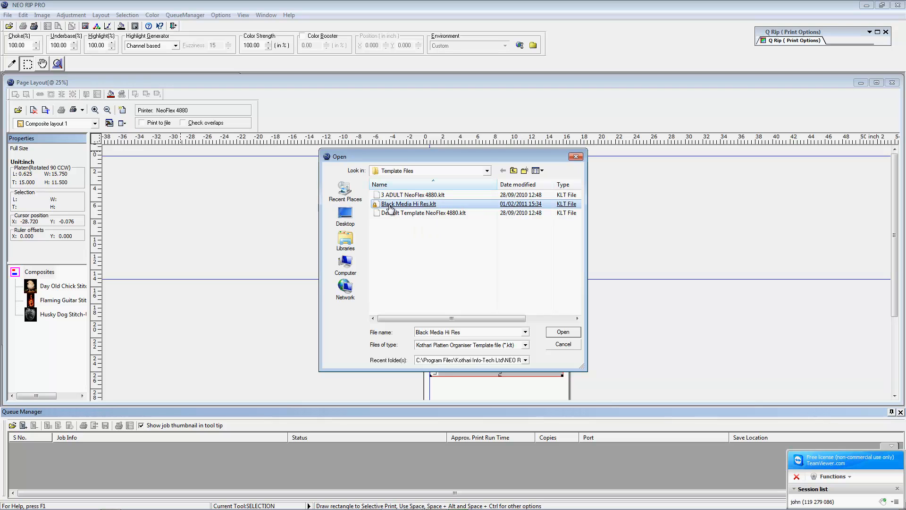
pyautogui.doubleClick(390, 206)
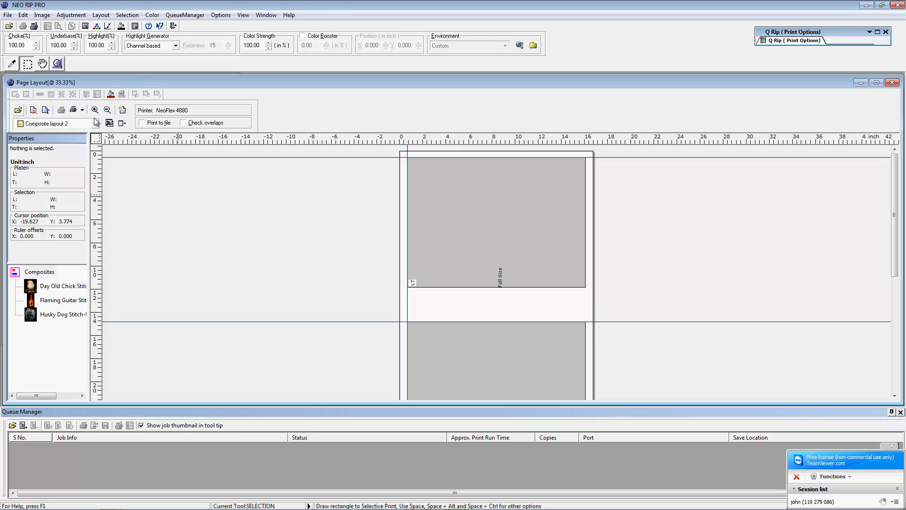
pyautogui.click(17, 110)
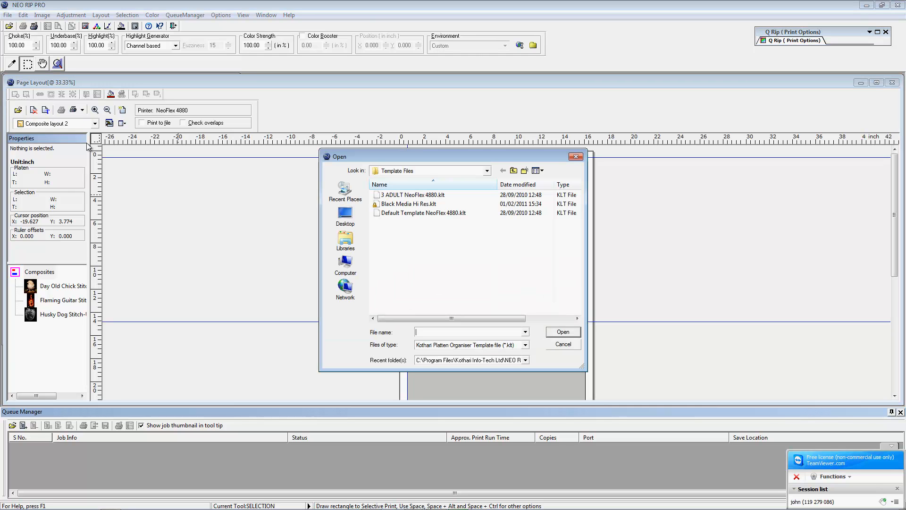
pyautogui.click(575, 157)
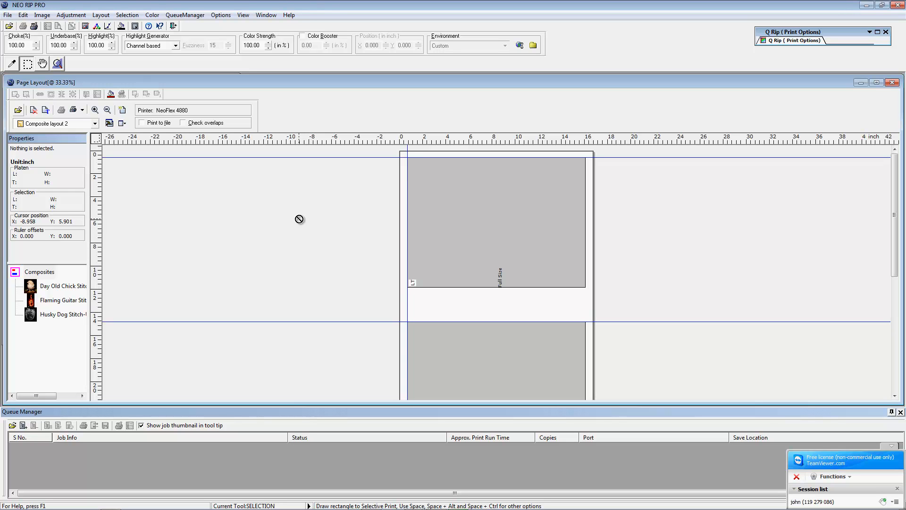
# Step: Drag the Day Old Chick image onto the top platen and scale it down to fit inside
pyautogui.moveTo(31, 287)
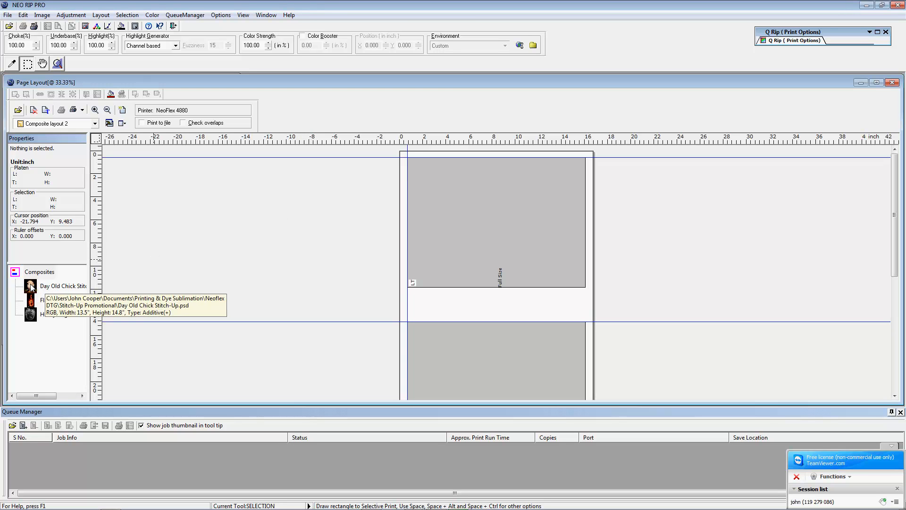
pyautogui.moveTo(31, 287); pyautogui.dragTo(461, 247)
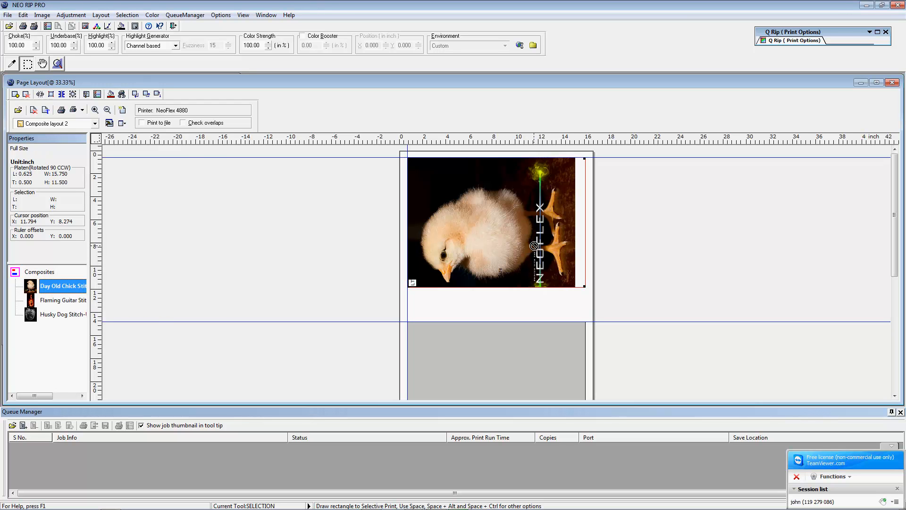
pyautogui.rightClick(511, 214)
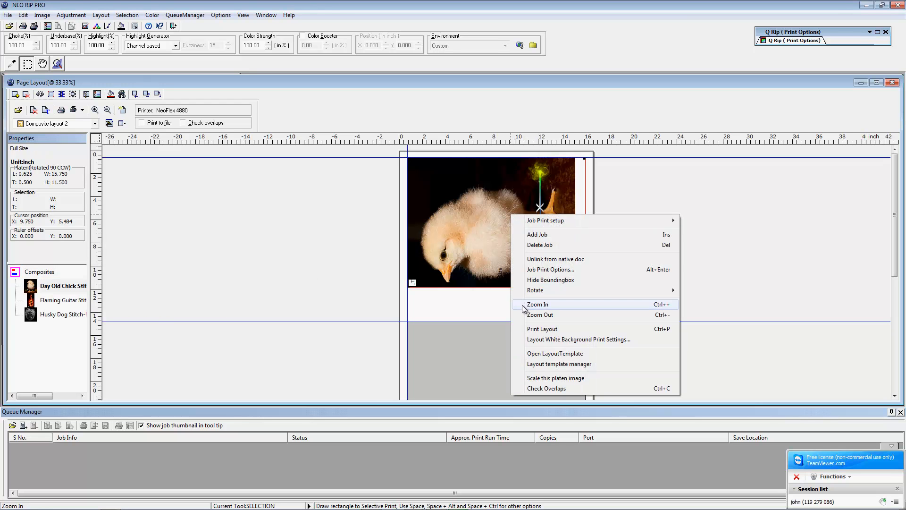
pyautogui.click(557, 378)
pyautogui.moveTo(576, 310); pyautogui.dragTo(549, 285)
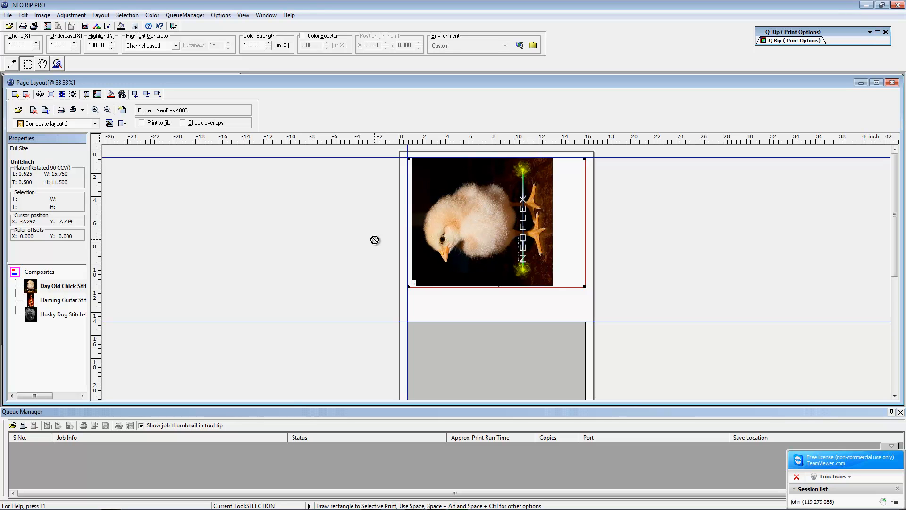
pyautogui.rightClick(560, 211)
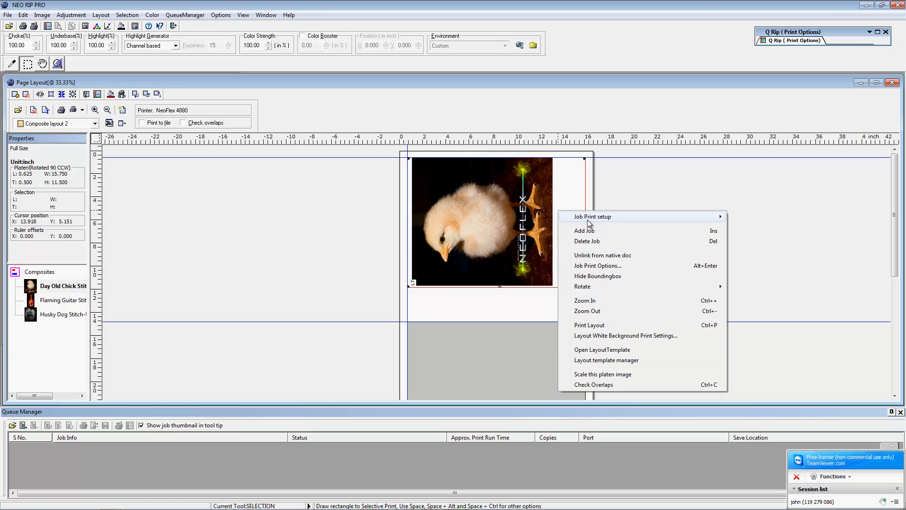
# Step: Make the chick image fill the top platen's width and accept the Black background print settings
pyautogui.moveTo(588, 223)
pyautogui.click(756, 228)
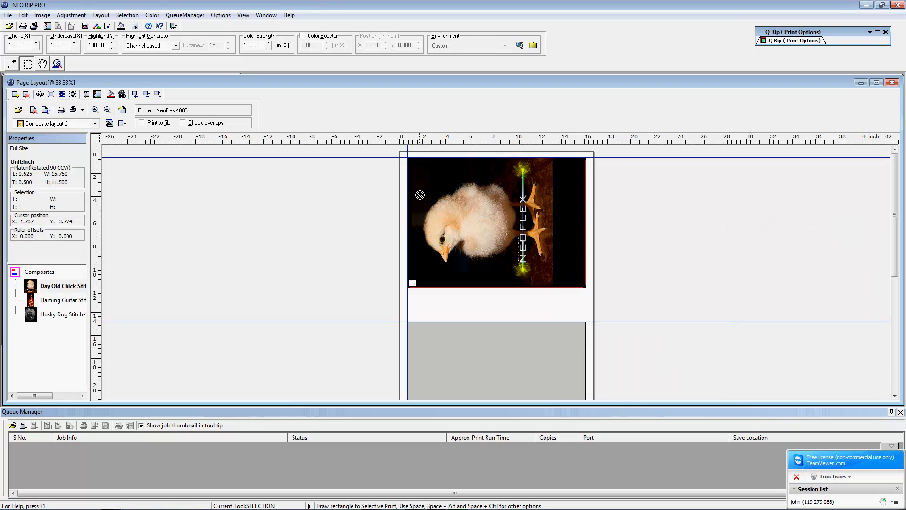
pyautogui.click(83, 110)
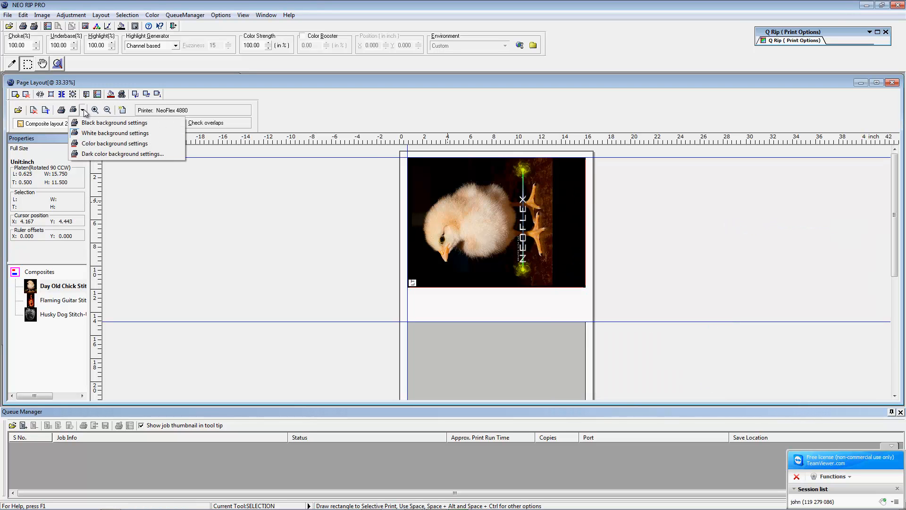
pyautogui.click(91, 123)
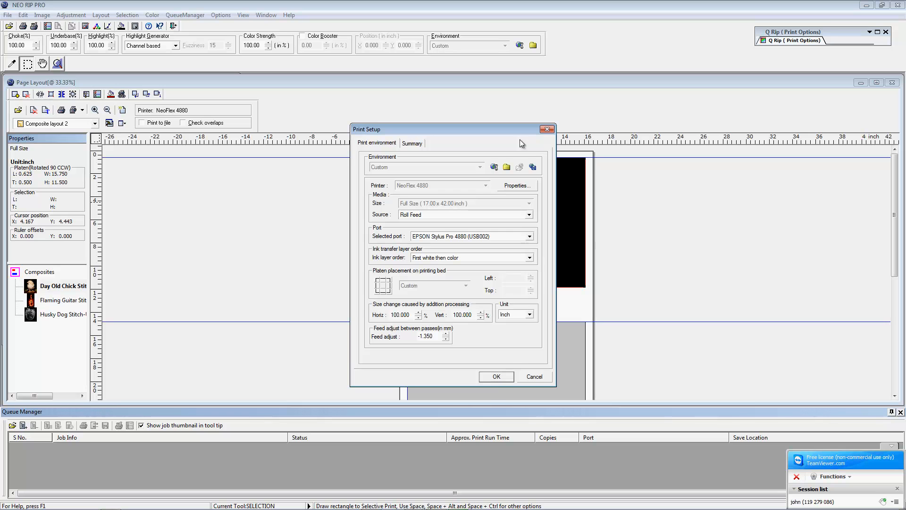
pyautogui.click(493, 376)
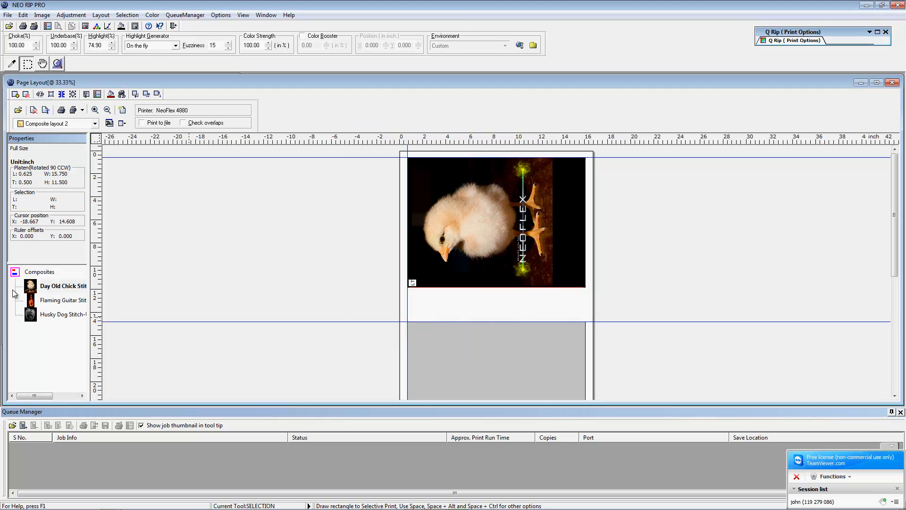
pyautogui.moveTo(31, 304); pyautogui.dragTo(286, 329)
pyautogui.moveTo(38, 286); pyautogui.dragTo(443, 352)
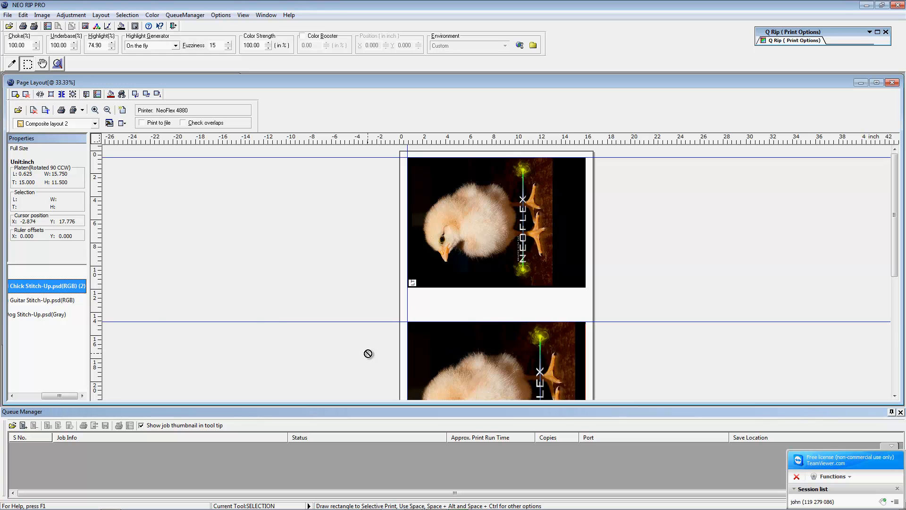
pyautogui.rightClick(479, 361)
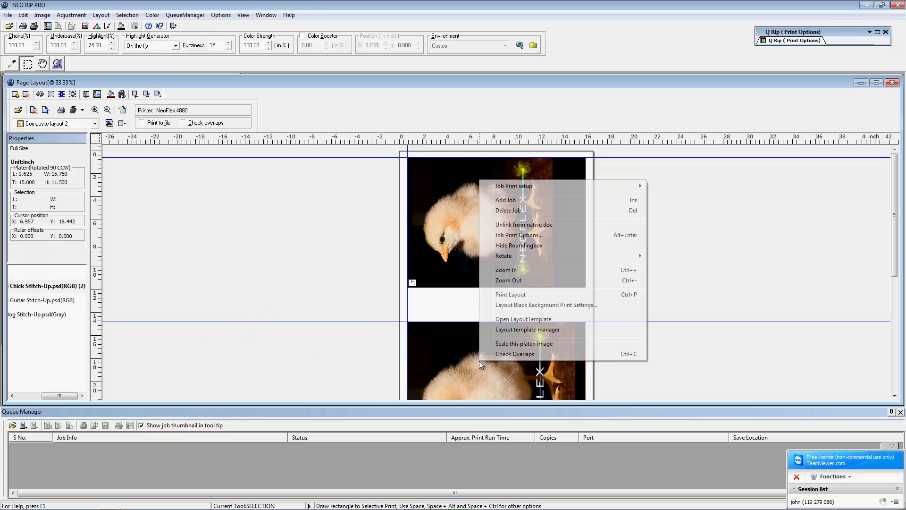
pyautogui.click(614, 210)
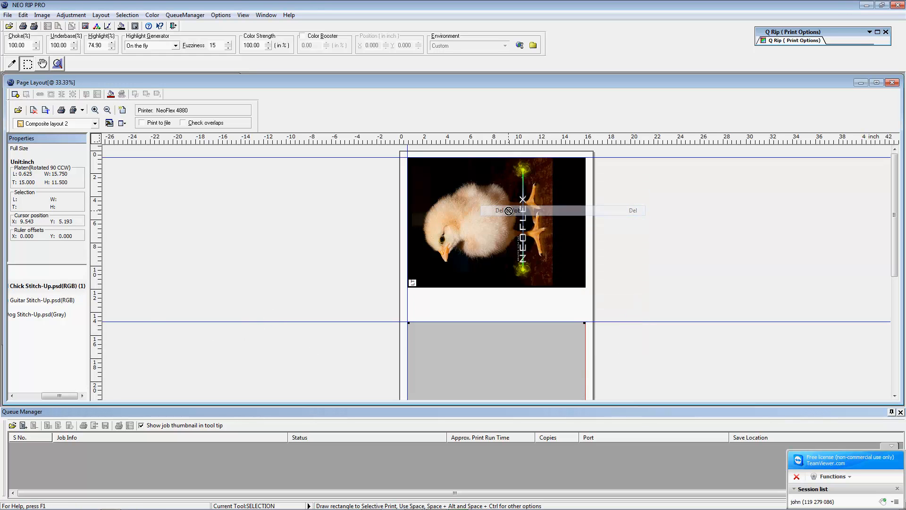
pyautogui.click(22, 301)
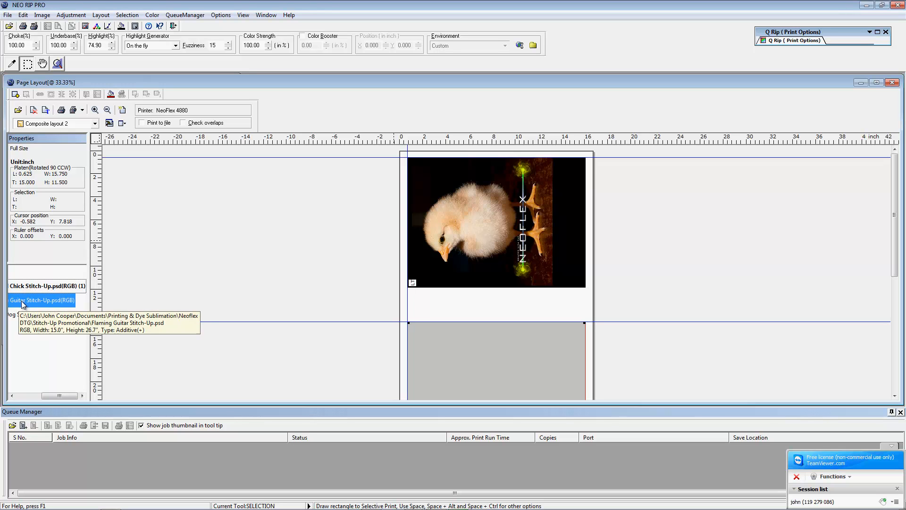
# Step: Place the Flaming Guitar image on the second platen, shrink it to fit, then reveal the empty third platen
pyautogui.moveTo(22, 303); pyautogui.dragTo(451, 355)
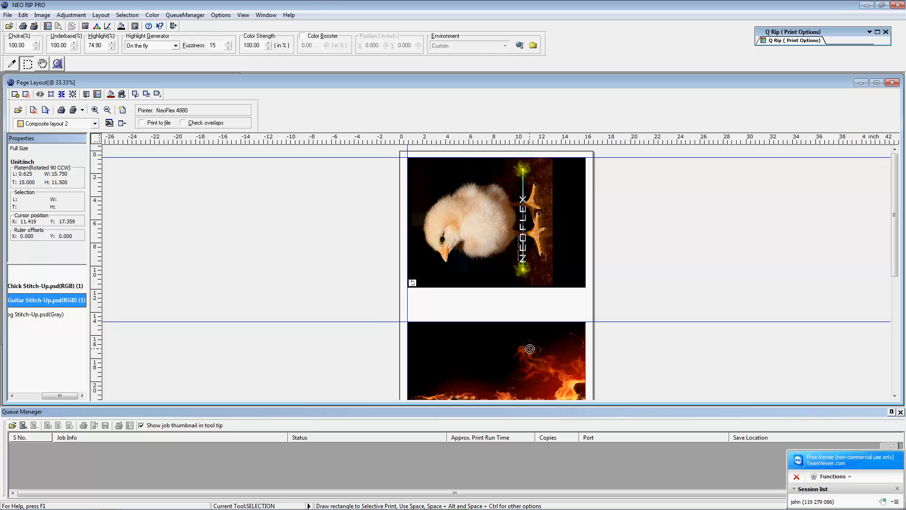
pyautogui.rightClick(586, 173)
pyautogui.click(602, 345)
pyautogui.scroll(-5, 843, 270)
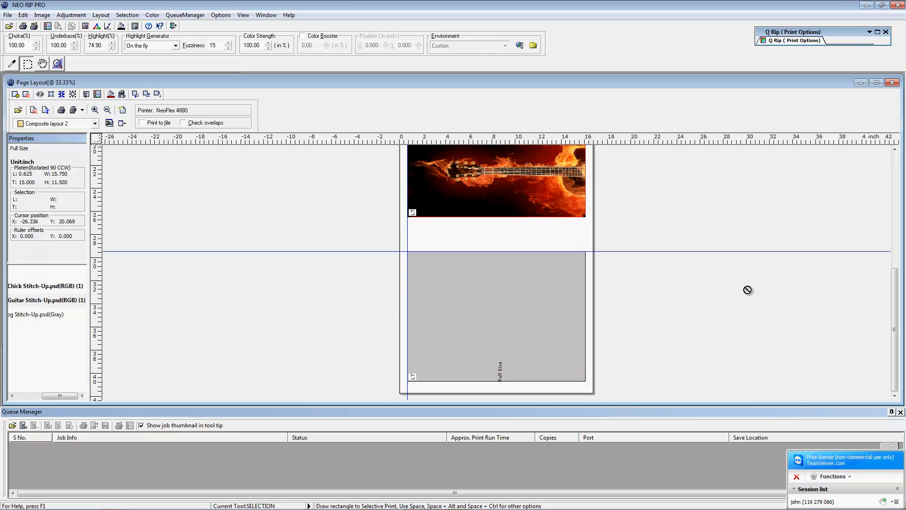
pyautogui.rightClick(505, 173)
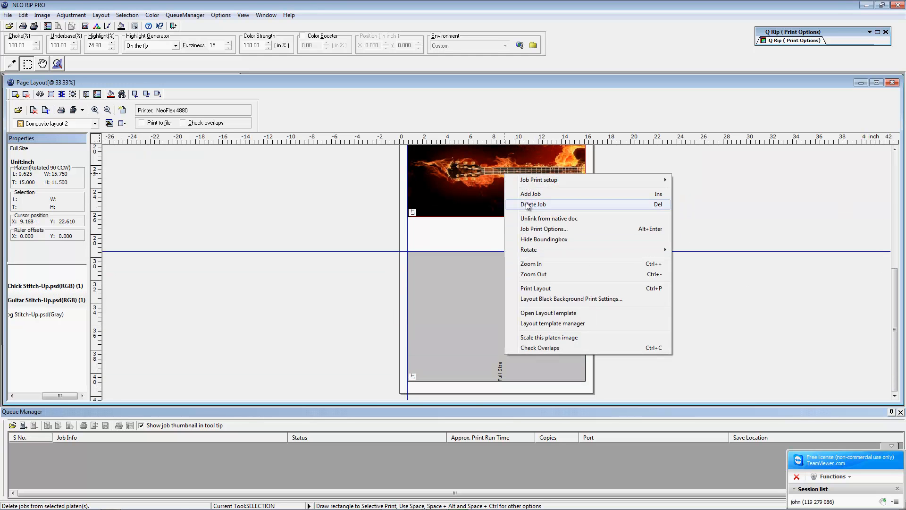
pyautogui.click(539, 347)
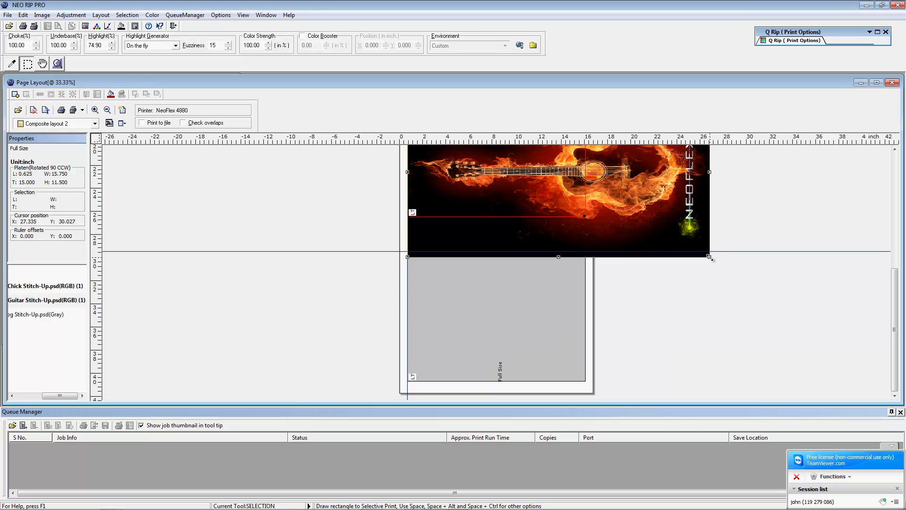
pyautogui.moveTo(710, 257); pyautogui.dragTo(567, 215)
pyautogui.scroll(5, 566, 227)
pyautogui.scroll(-5, 616, 273)
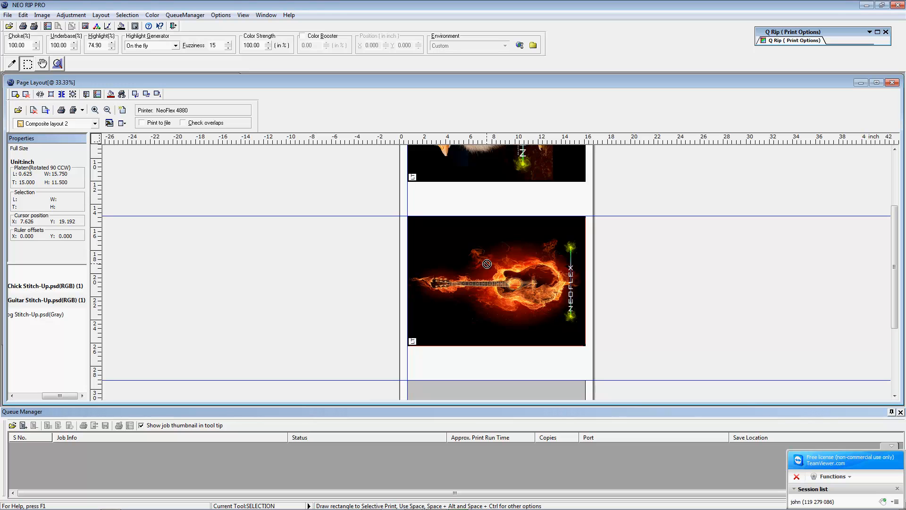
pyautogui.scroll(-3, 316, 281)
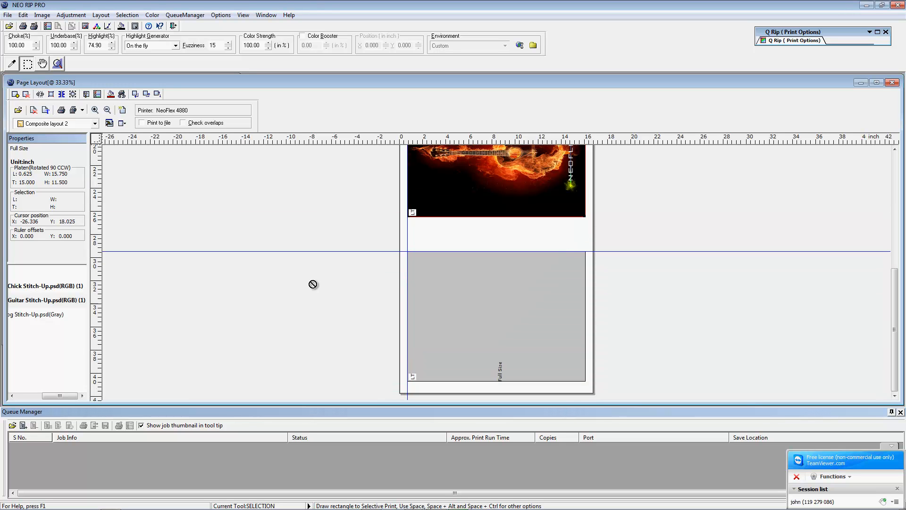
# Step: Place Husky Dog Stitch-Up.psd on the third platen, scale it, and resize and reposition it inside
pyautogui.click(37, 316)
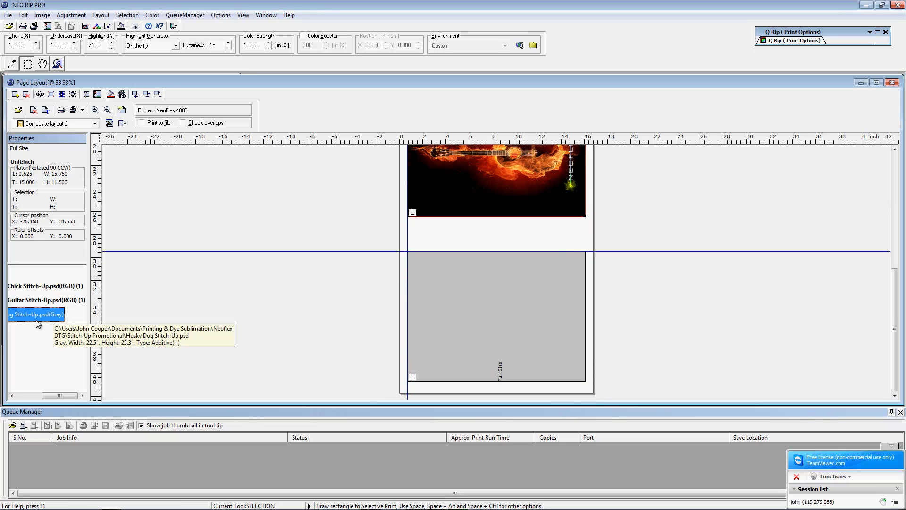
pyautogui.moveTo(23, 316); pyautogui.dragTo(512, 307)
pyautogui.rightClick(465, 321)
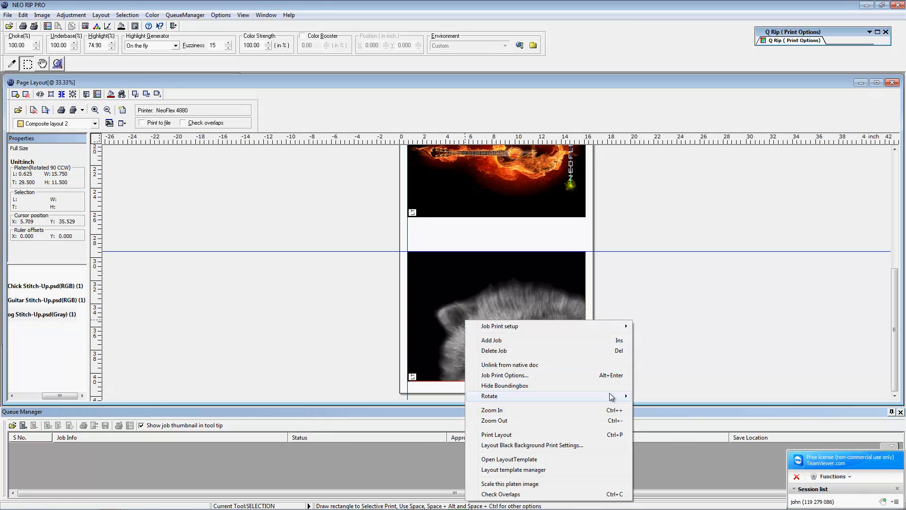
pyautogui.click(501, 484)
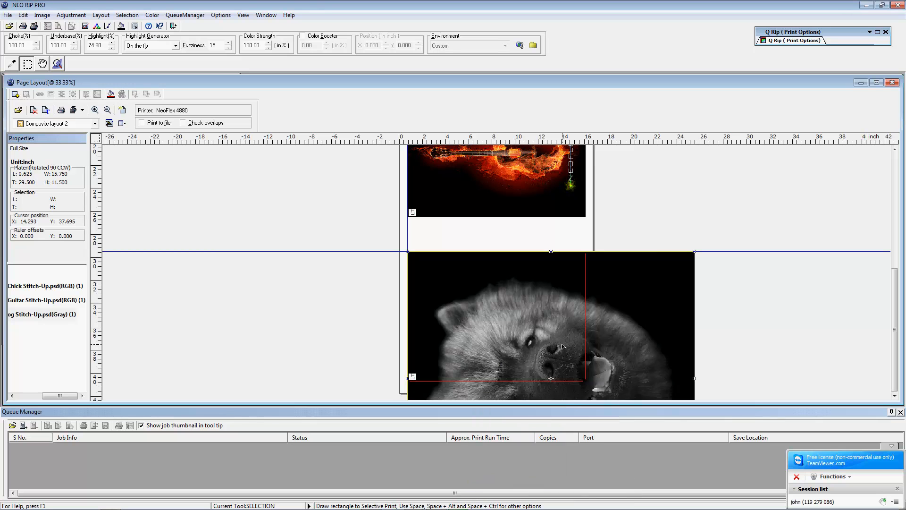
pyautogui.moveTo(695, 252); pyautogui.dragTo(562, 323)
pyautogui.moveTo(495, 365); pyautogui.dragTo(468, 246)
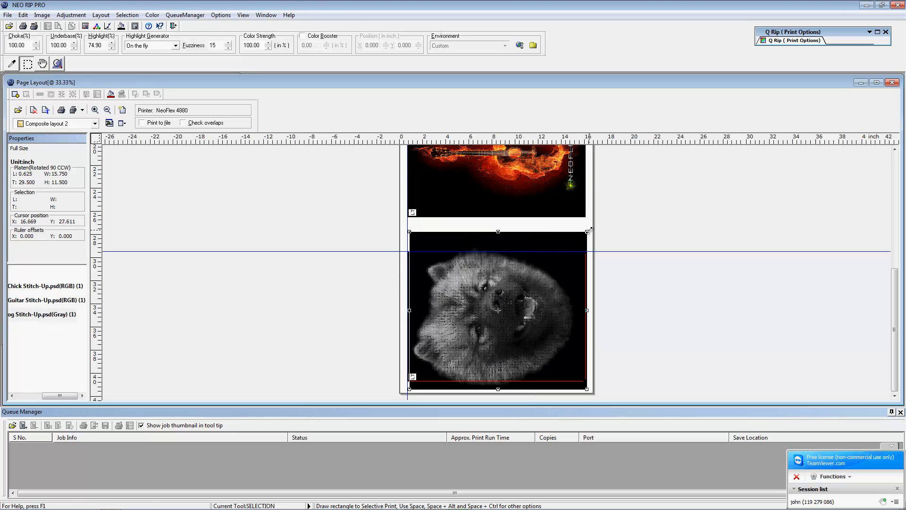
pyautogui.moveTo(588, 231); pyautogui.dragTo(548, 264)
pyautogui.moveTo(459, 324)
pyautogui.mouseDown()
pyautogui.moveTo(476, 306)
pyautogui.moveTo(471, 315)
pyautogui.mouseUp()
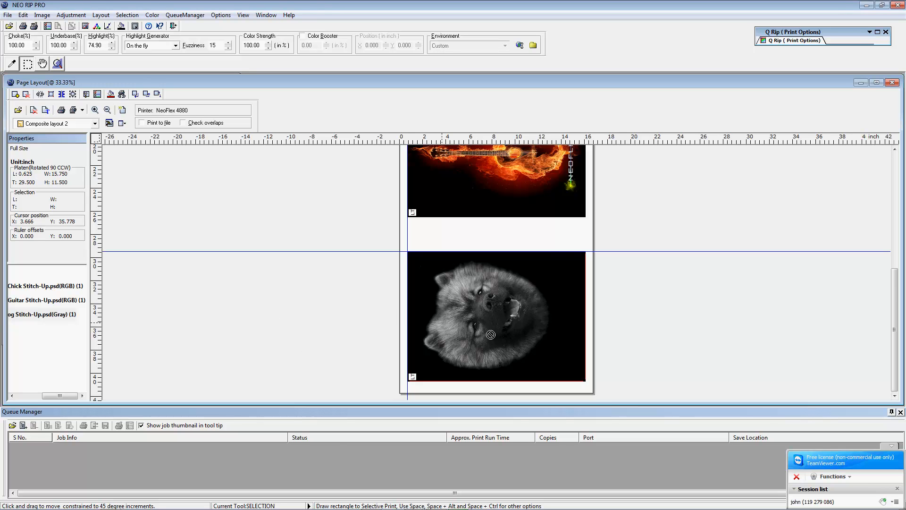
# Step: Scroll through the layout reviewing all three platens, then open Print Setup for the NeoFlex 4880
pyautogui.scroll(5, 491, 334)
pyautogui.scroll(-5, 494, 335)
pyautogui.scroll(5, 487, 340)
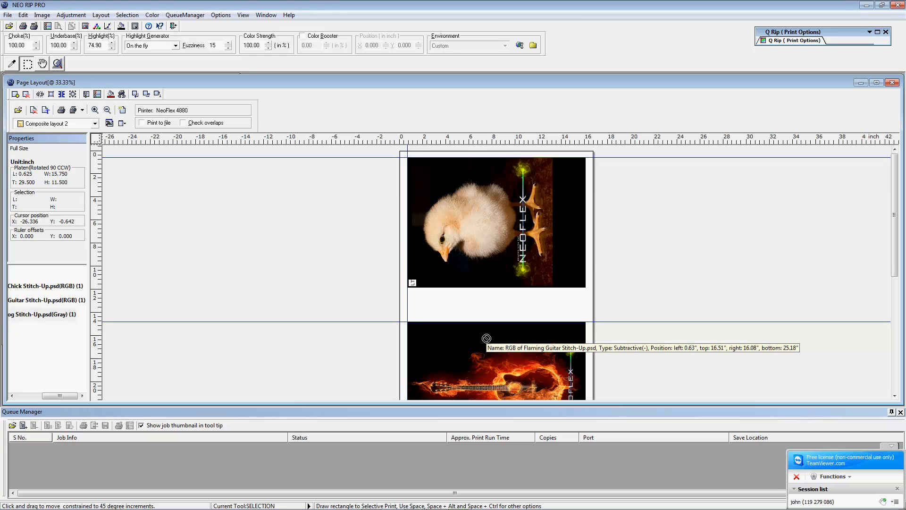
pyautogui.scroll(-5, 486, 339)
pyautogui.scroll(5, 487, 338)
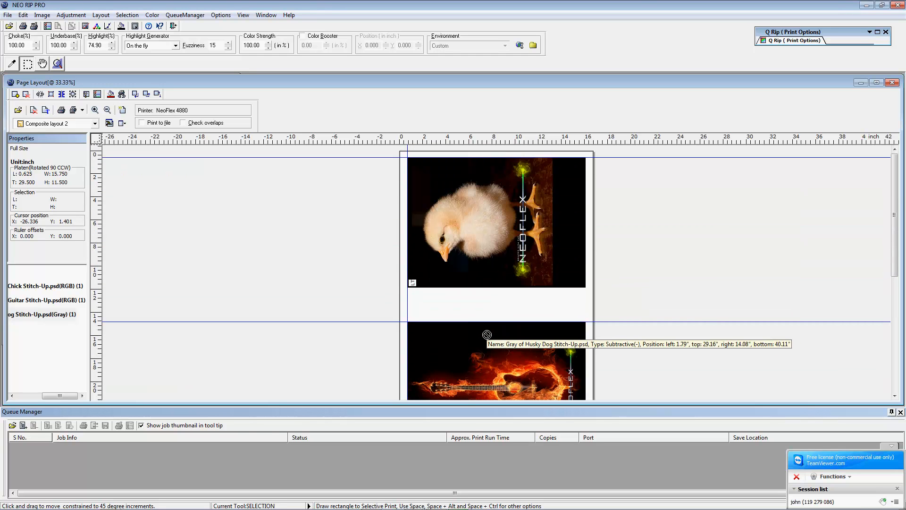
pyautogui.scroll(-5, 494, 297)
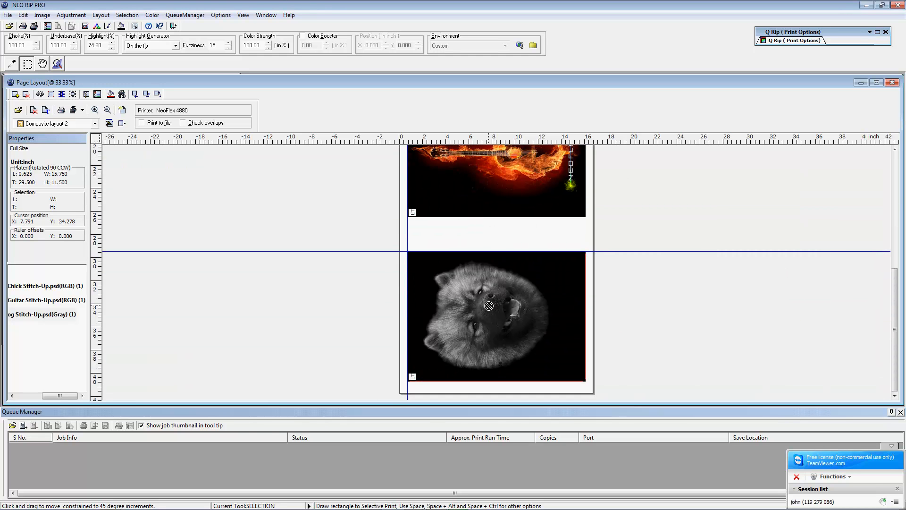
pyautogui.scroll(5, 482, 316)
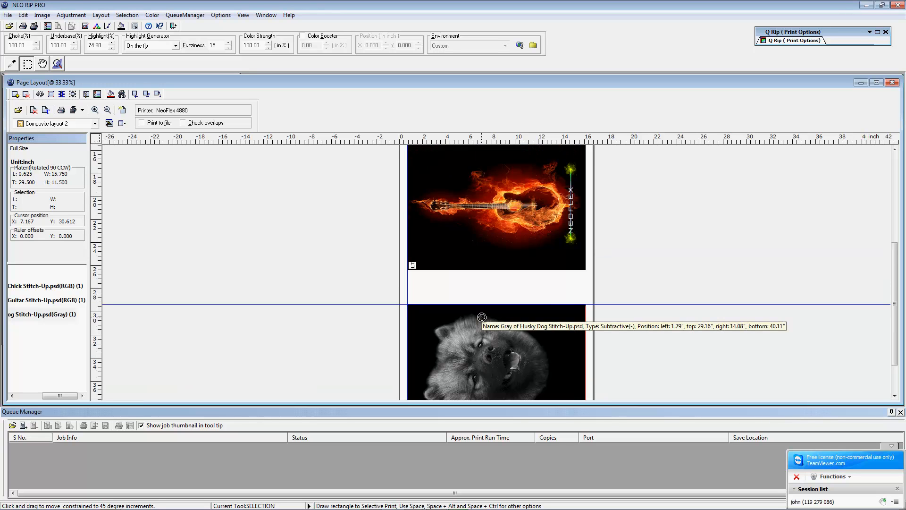
pyautogui.scroll(-5, 482, 317)
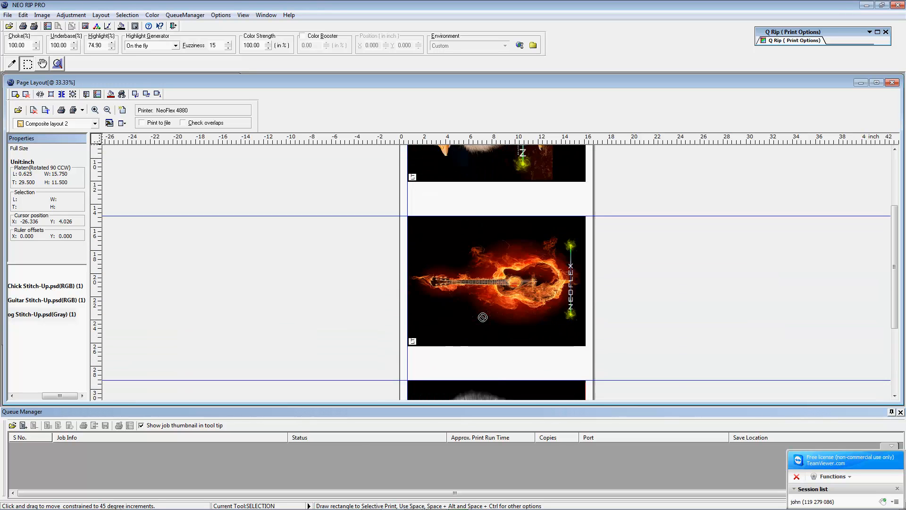
pyautogui.scroll(5, 483, 314)
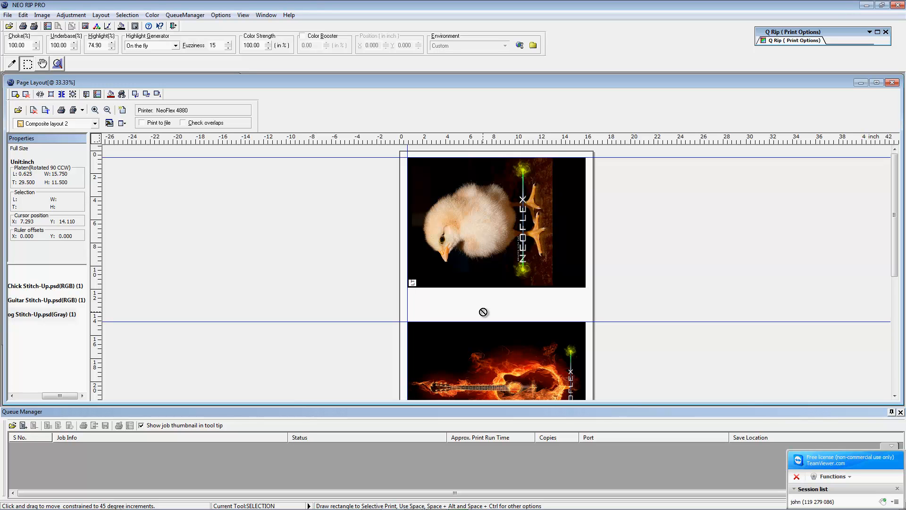
pyautogui.scroll(-5, 472, 307)
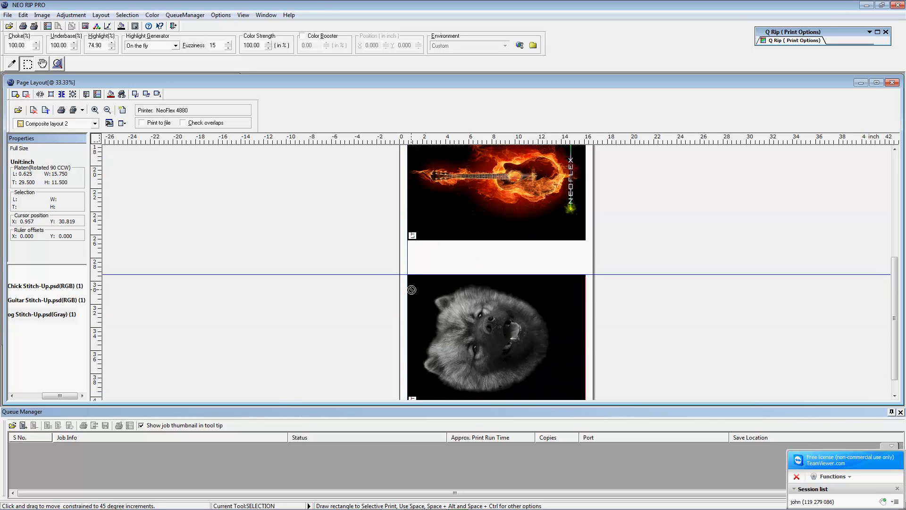
pyautogui.scroll(5, 373, 282)
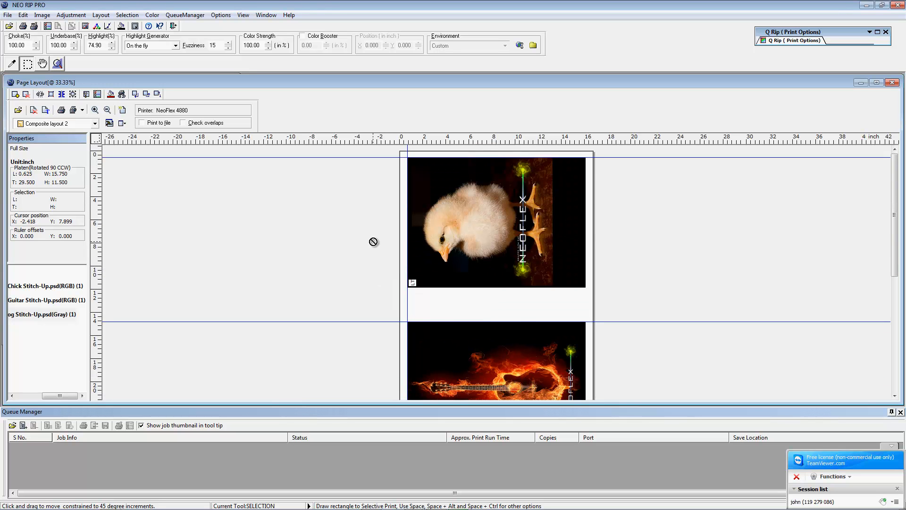
pyautogui.scroll(-1, 452, 239)
pyautogui.scroll(-3, 452, 239)
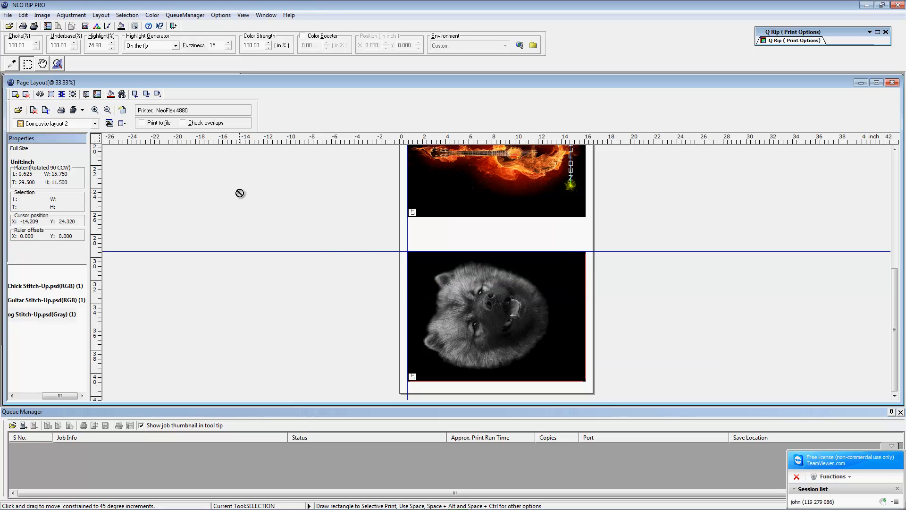
pyautogui.click(72, 111)
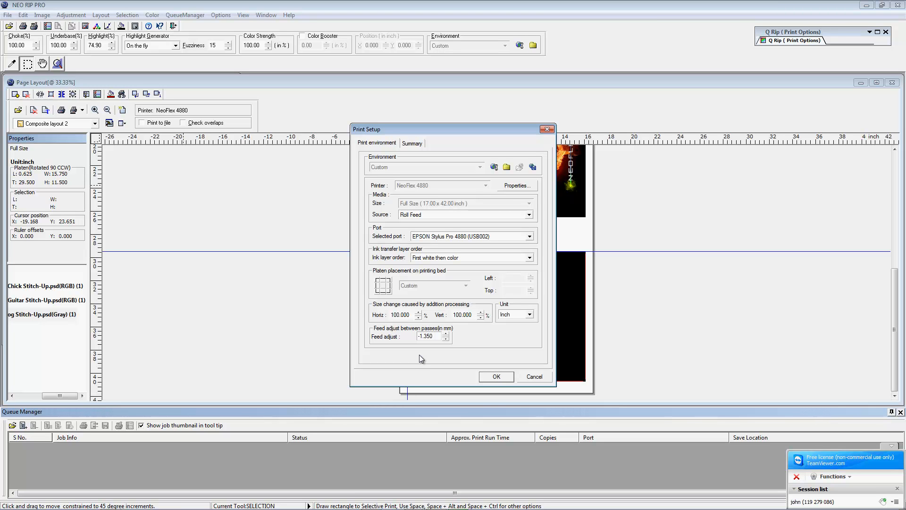
# Step: Cancel Print Setup without changes and open the Windows Start menu
pyautogui.click(524, 377)
pyautogui.click(13, 495)
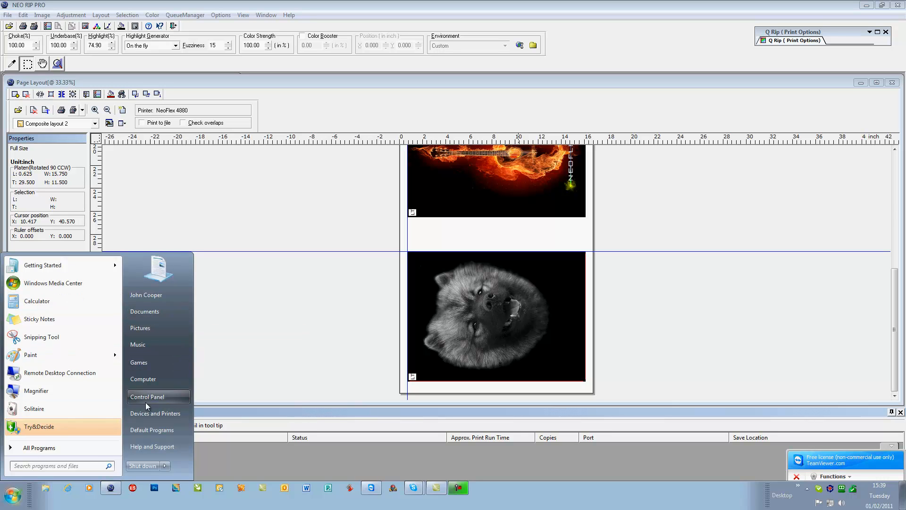
# Step: Launch Platen Organizer from All Programs > NEO RIP PRO
pyautogui.click(55, 448)
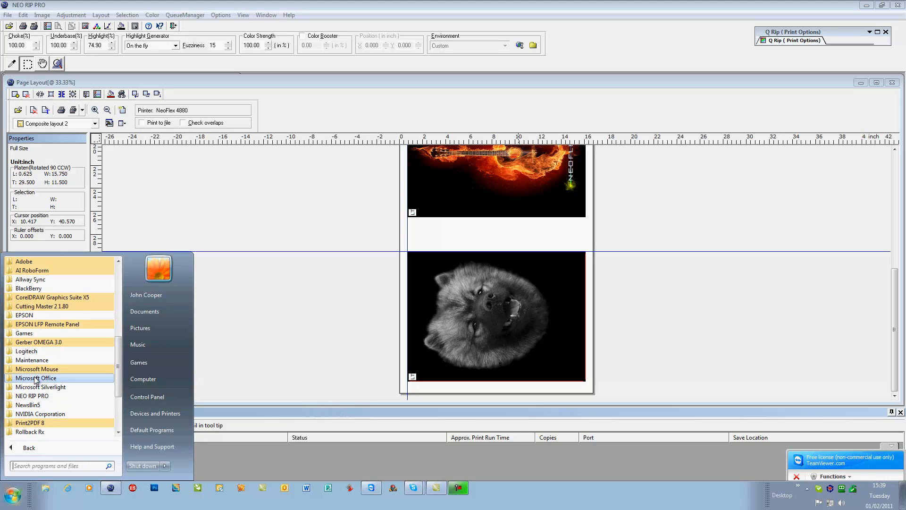
pyautogui.click(35, 396)
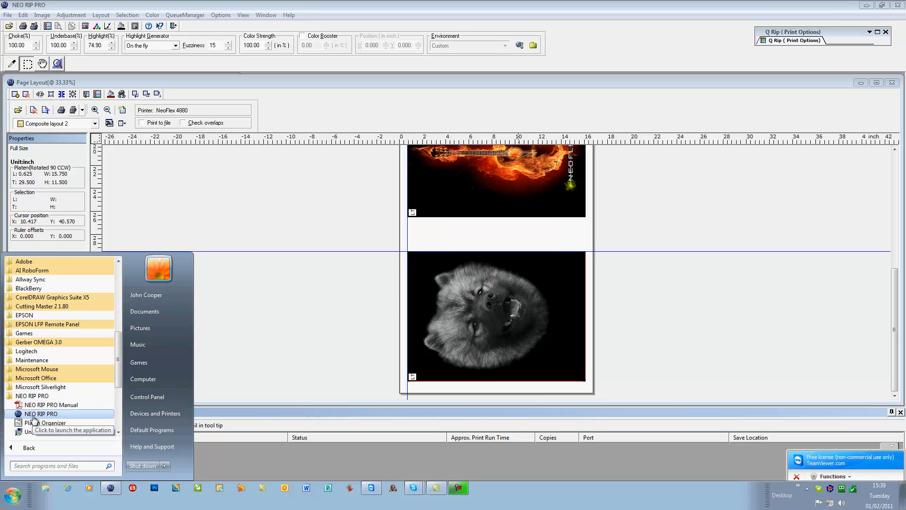
pyautogui.click(35, 413)
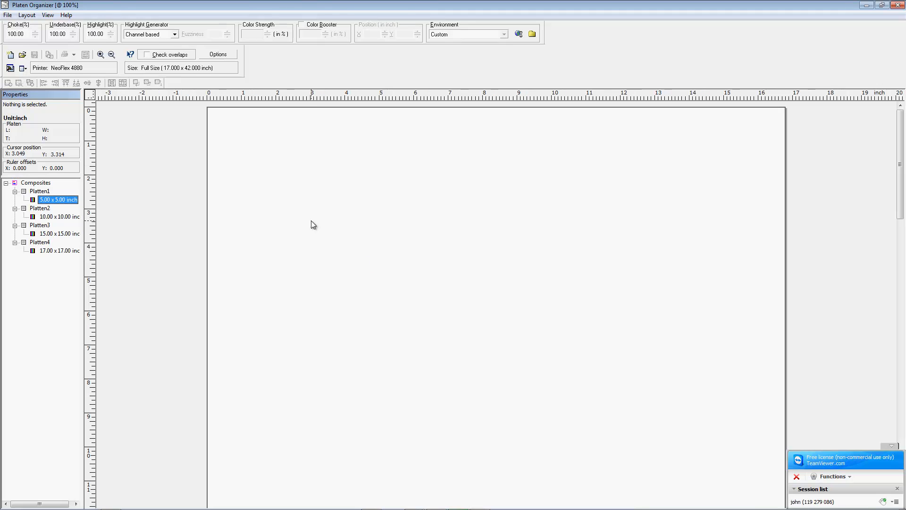
# Step: Open the Black Media Hi Res.klt layout template in Platen Organizer
pyautogui.click(7, 15)
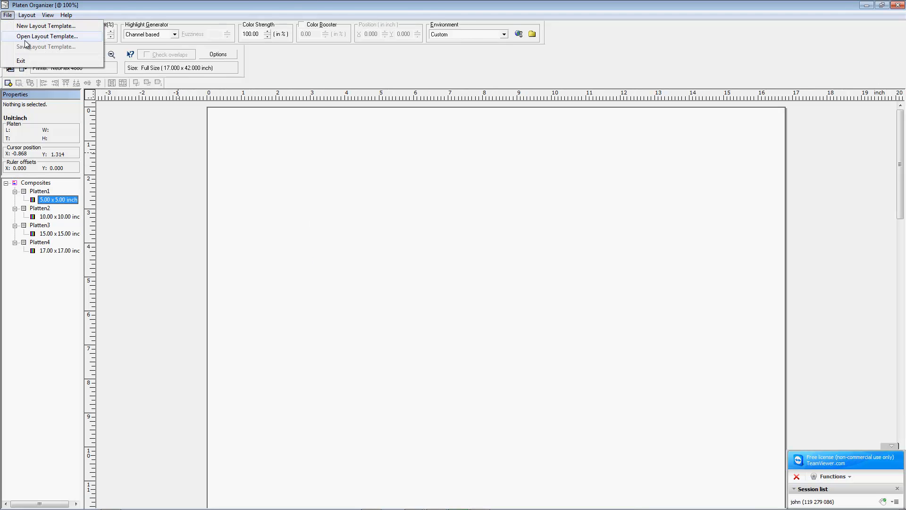
pyautogui.click(33, 36)
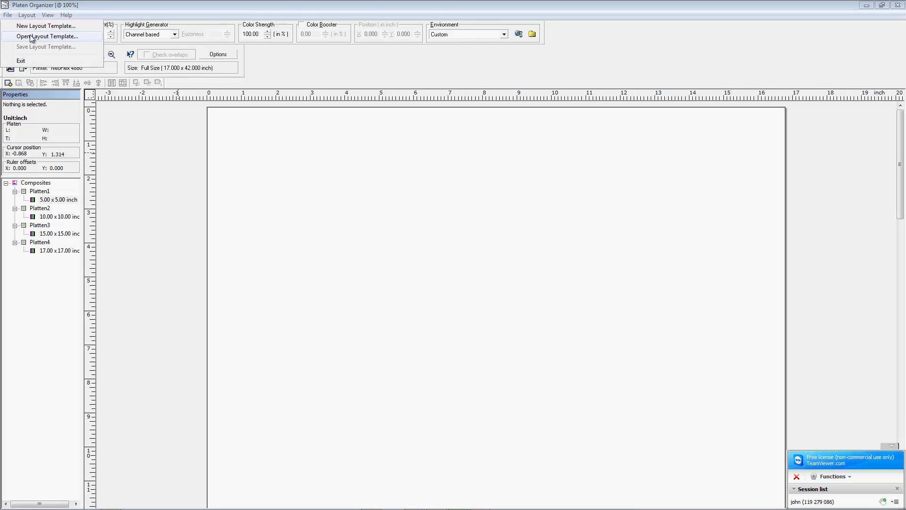
pyautogui.doubleClick(401, 203)
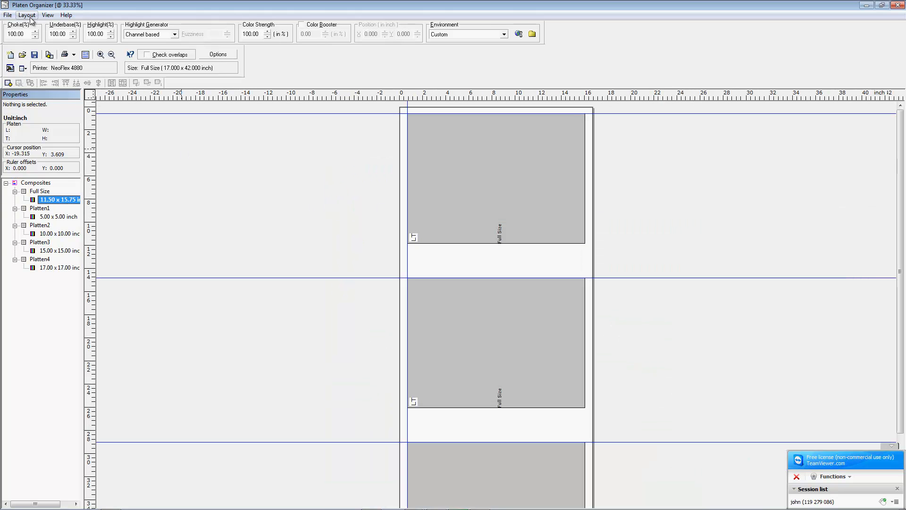
# Step: Review the Black background print settings, close them, and minimise Platen Organizer
pyautogui.click(74, 54)
pyautogui.click(78, 69)
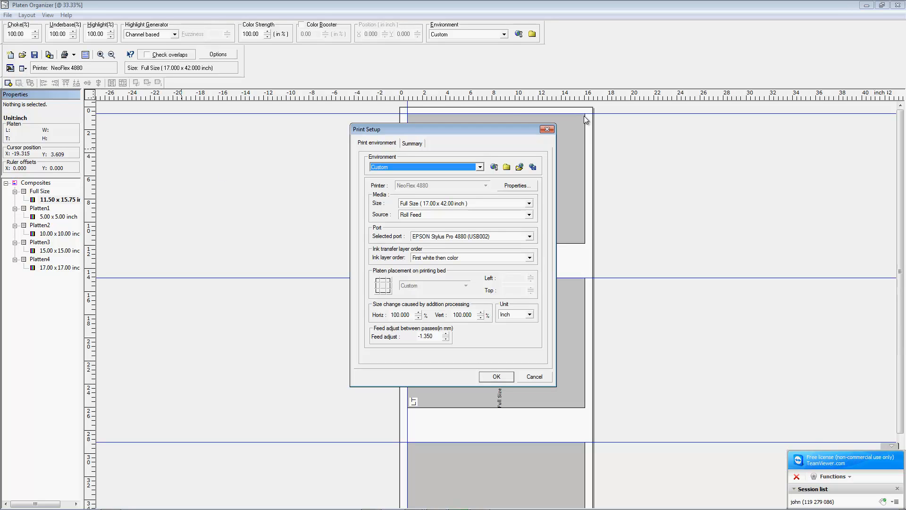
pyautogui.click(547, 129)
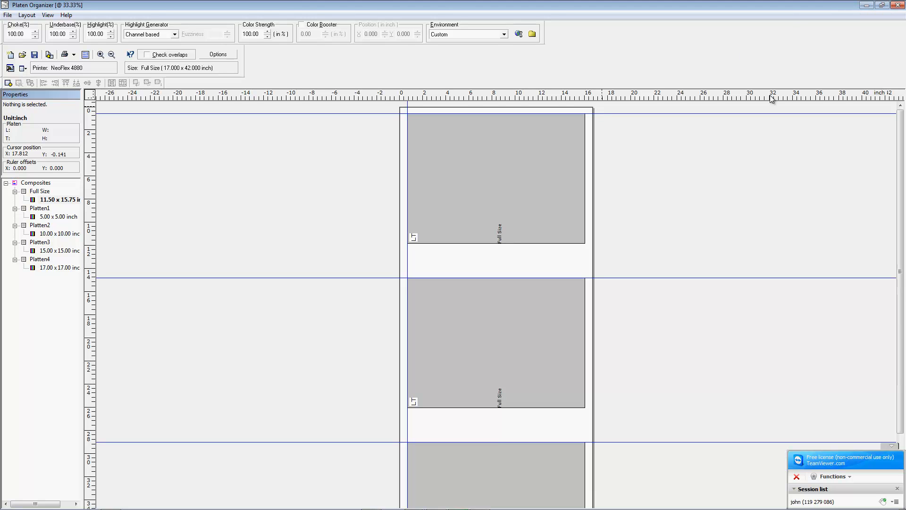
pyautogui.click(867, 7)
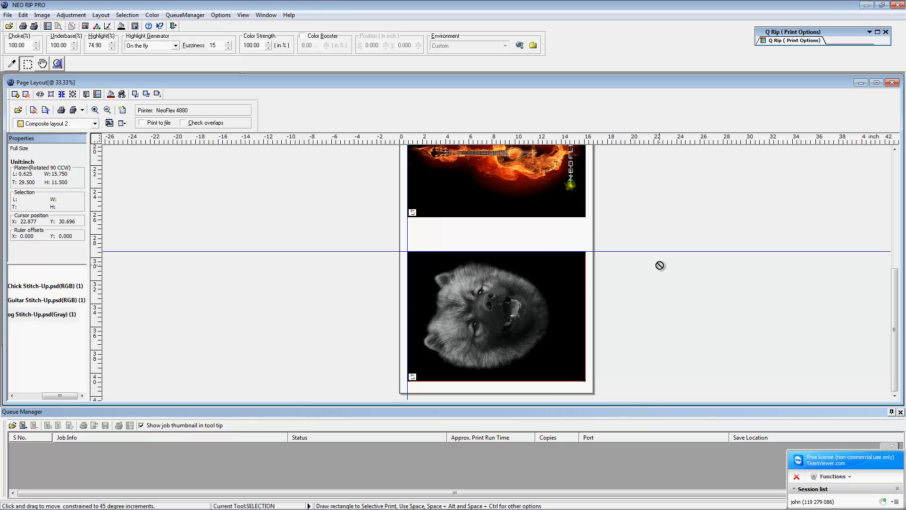
pyautogui.scroll(2, 647, 215)
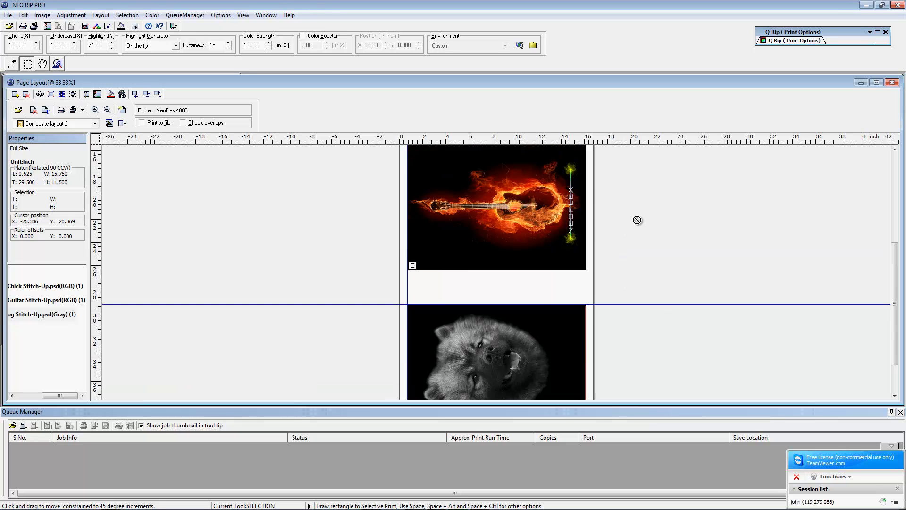
pyautogui.scroll(2, 637, 220)
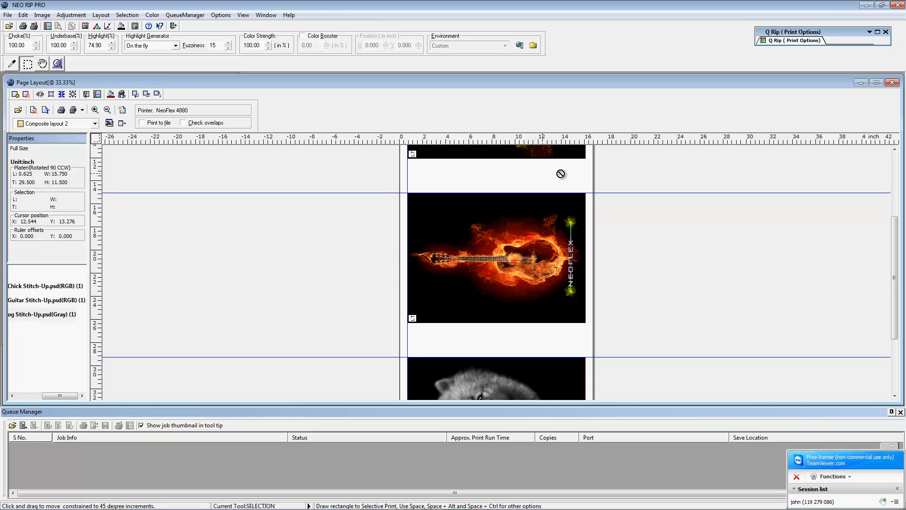
# Step: Scroll the layout back up to the chick image, then minimise NEO RIP PRO to reveal the desktop
pyautogui.scroll(3, 584, 179)
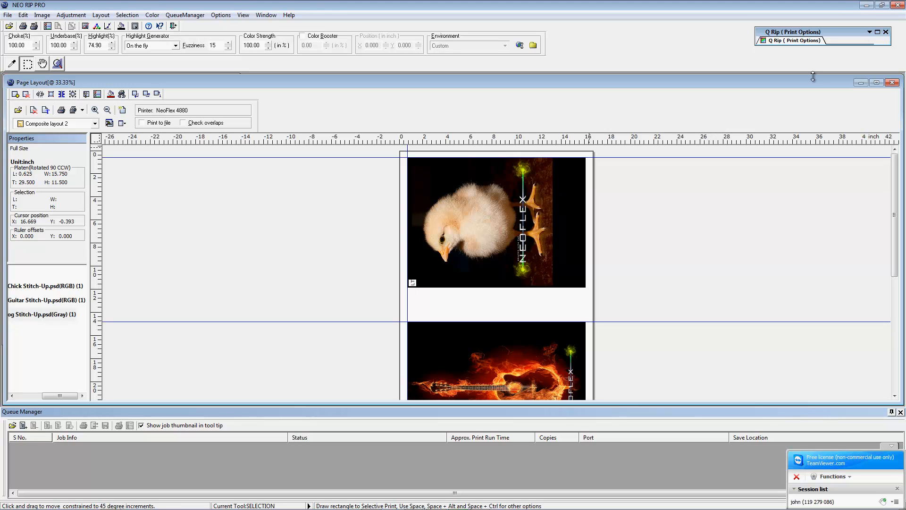
pyautogui.click(867, 6)
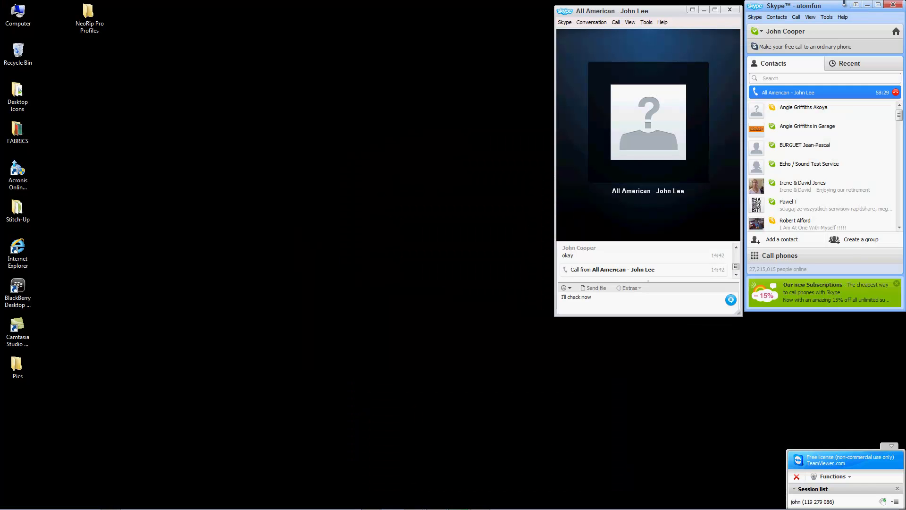